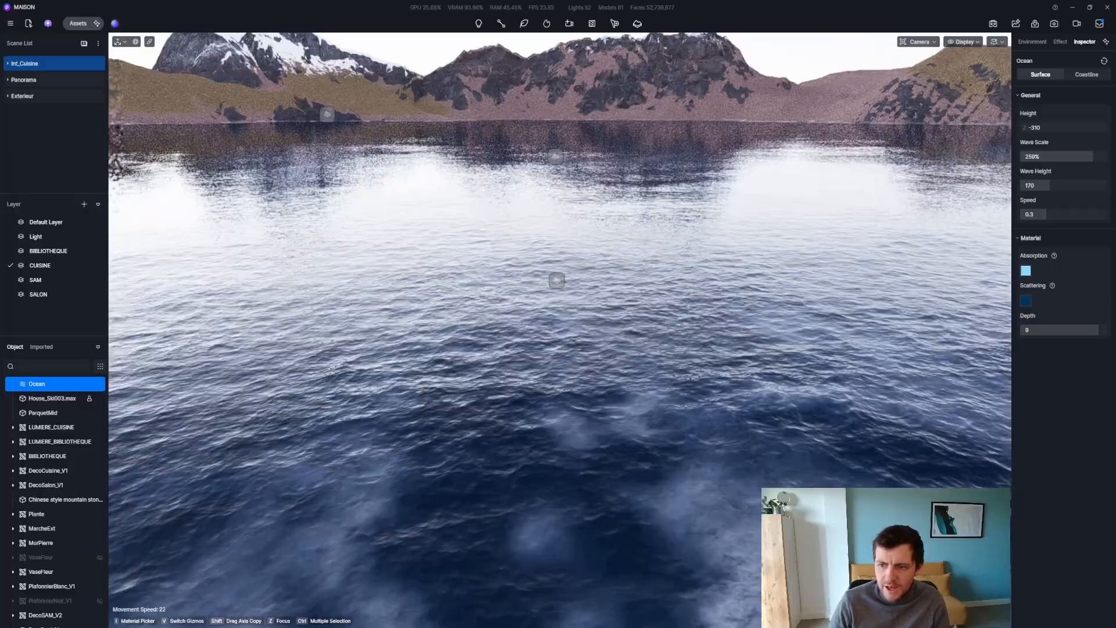
# Step: Set the ocean coastline to size 58, nearshore wave speed 0.07, nearshore wave width 0.6, nearshore foam intensity 1 and offshore foam intensity 0.93
pyautogui.moveTo(581, 325); pyautogui.dragTo(1102, 432, button='right')
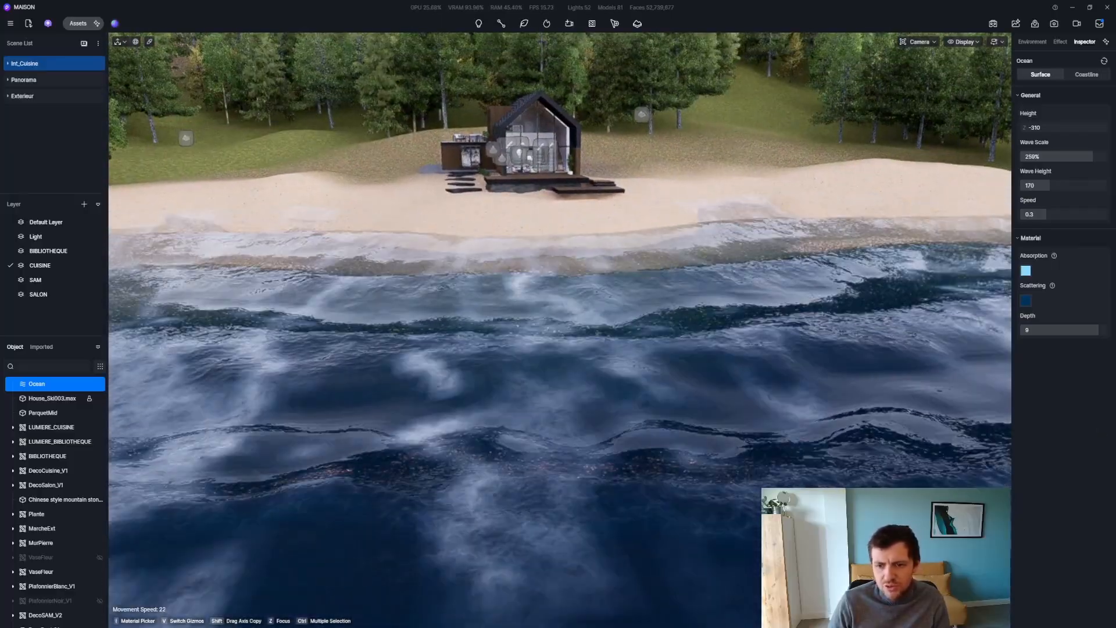
pyautogui.moveTo(725, 406); pyautogui.dragTo(742, 386, button='right')
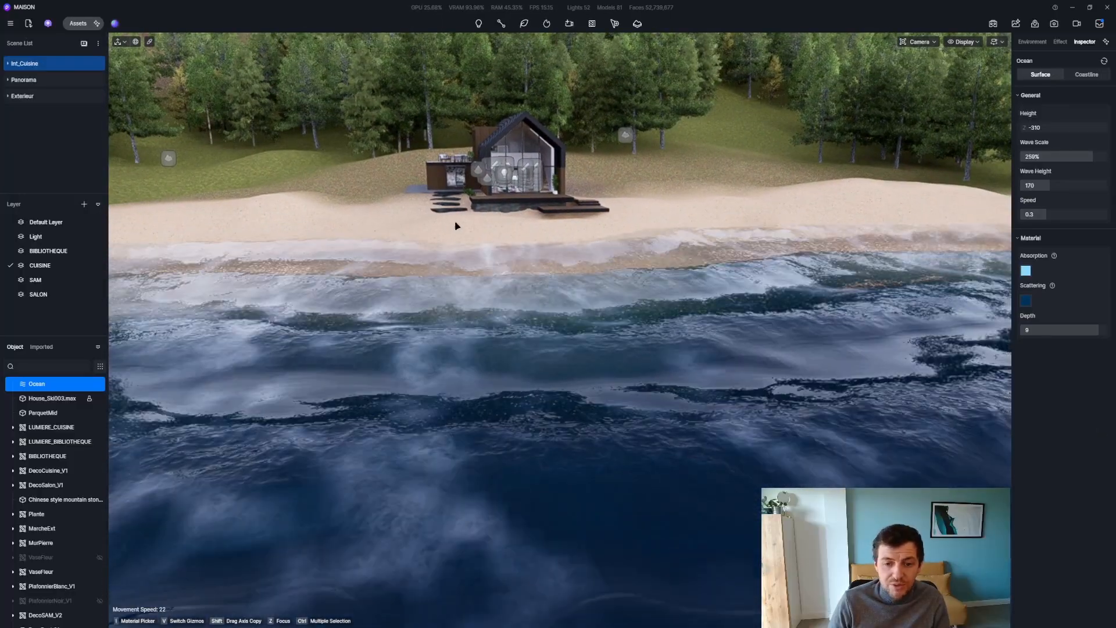
pyautogui.press('q')
pyautogui.moveTo(501, 322); pyautogui.dragTo(651, 325, button='right')
pyautogui.moveTo(738, 201); pyautogui.dragTo(790, 200, button='right')
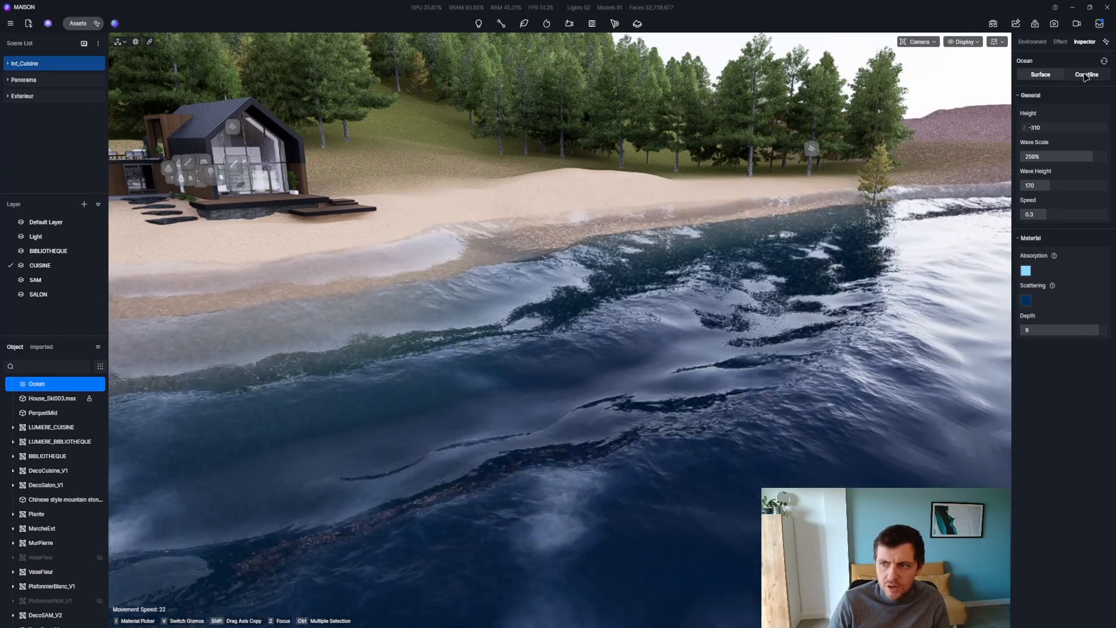
pyautogui.click(1086, 74)
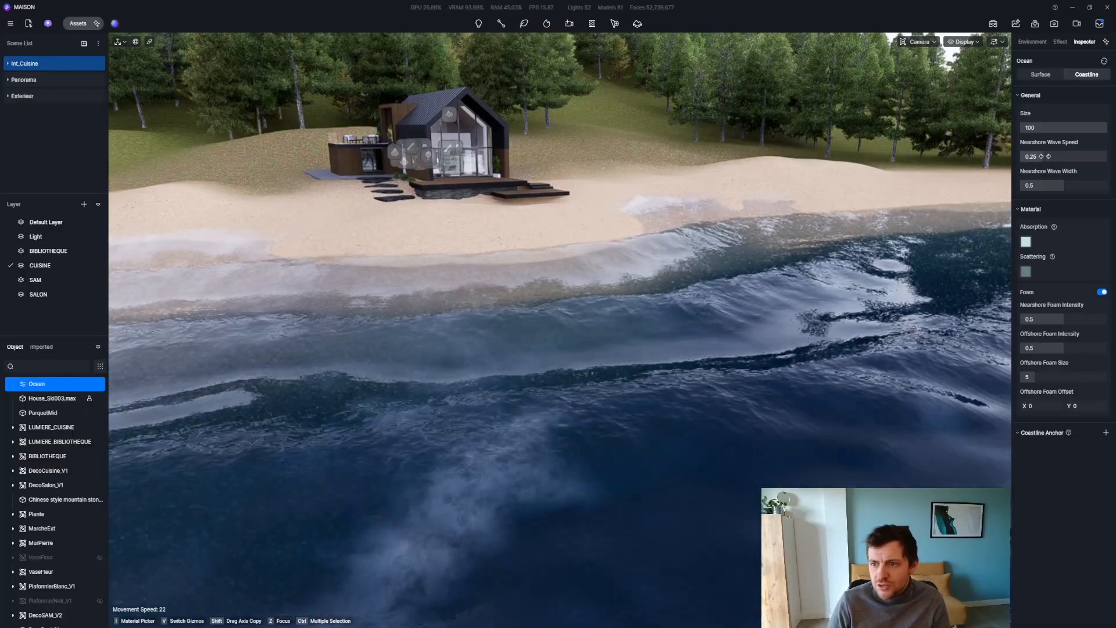
pyautogui.moveTo(1063, 184)
pyautogui.mouseDown()
pyautogui.moveTo(1110, 188)
pyautogui.moveTo(1072, 185)
pyautogui.moveTo(1056, 155)
pyautogui.moveTo(1068, 160)
pyautogui.moveTo(1055, 168)
pyautogui.mouseUp()
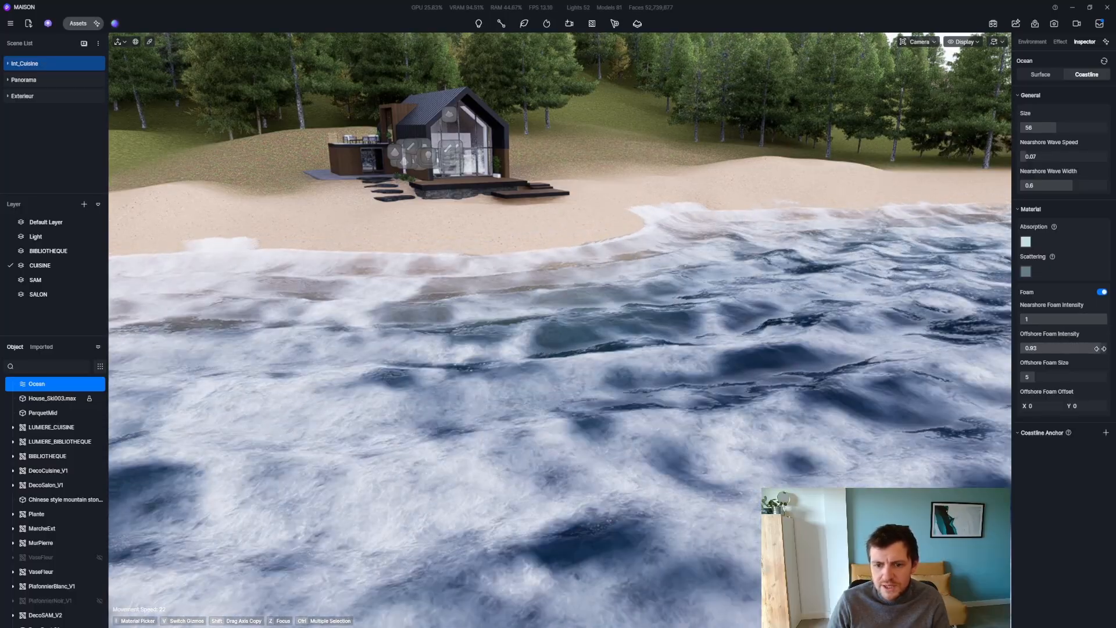
# Step: Reduce the ocean's coastline foam to nearshore intensity 0.35, offshore intensity 0.3 and offshore foam size 3
pyautogui.press('q')
pyautogui.press('z')
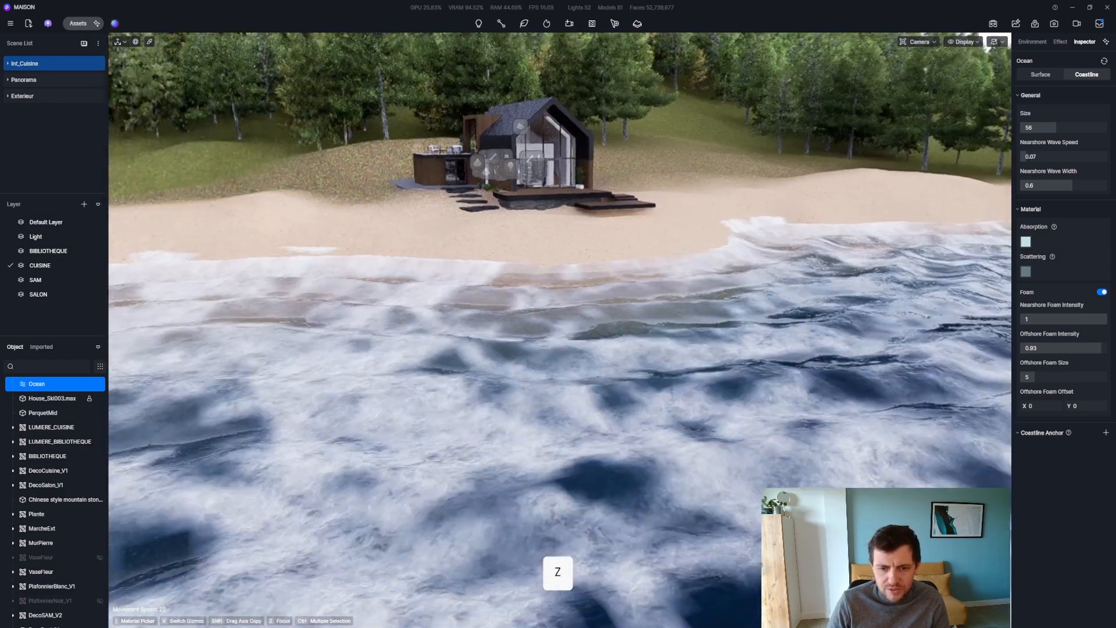
pyautogui.press('q')
pyautogui.press('a')
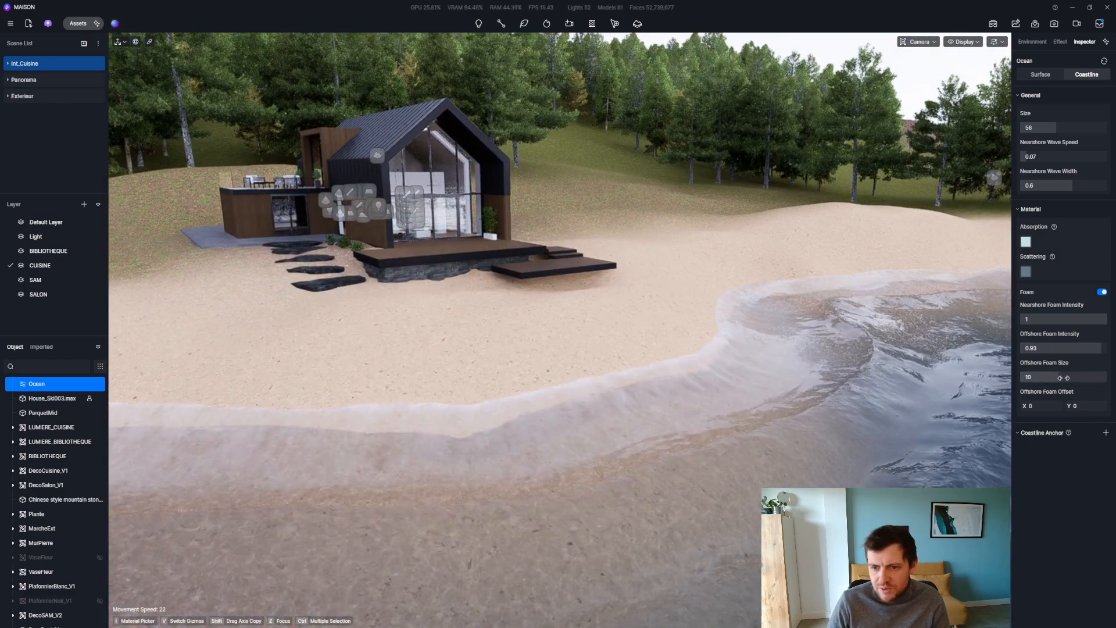
pyautogui.moveTo(1026, 378); pyautogui.dragTo(1028, 355)
pyautogui.moveTo(1090, 318); pyautogui.dragTo(1036, 322)
pyautogui.moveTo(730, 366); pyautogui.dragTo(648, 420, button='right')
pyautogui.press('z')
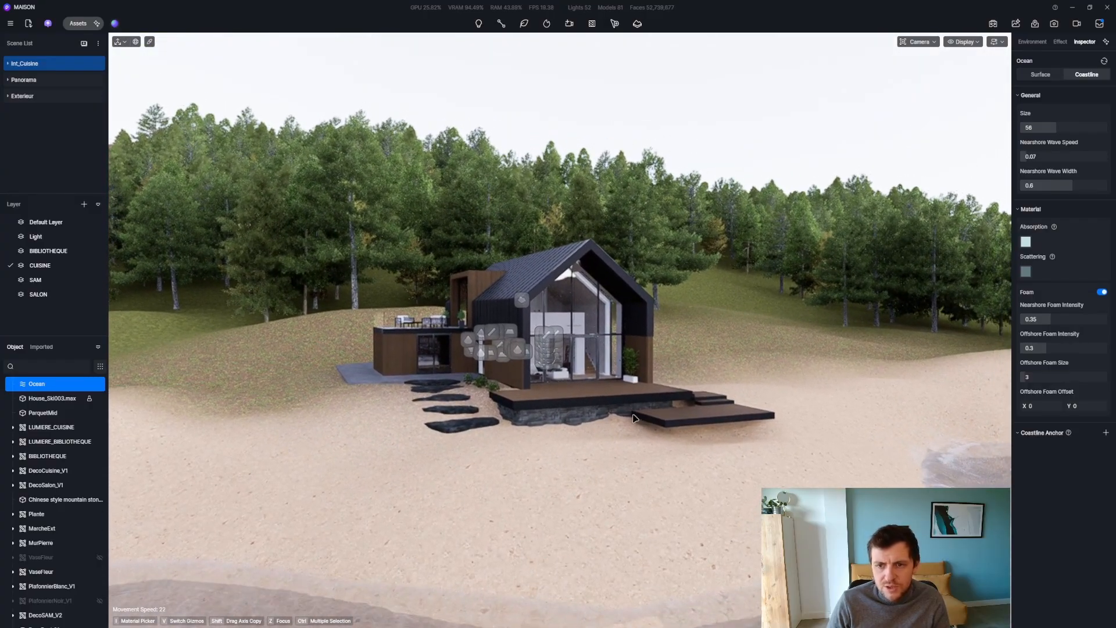
# Step: Switch the environment's sky light from HDRI to Geo Sky and apply the Stratocumulus cloud preset
pyautogui.click(1031, 42)
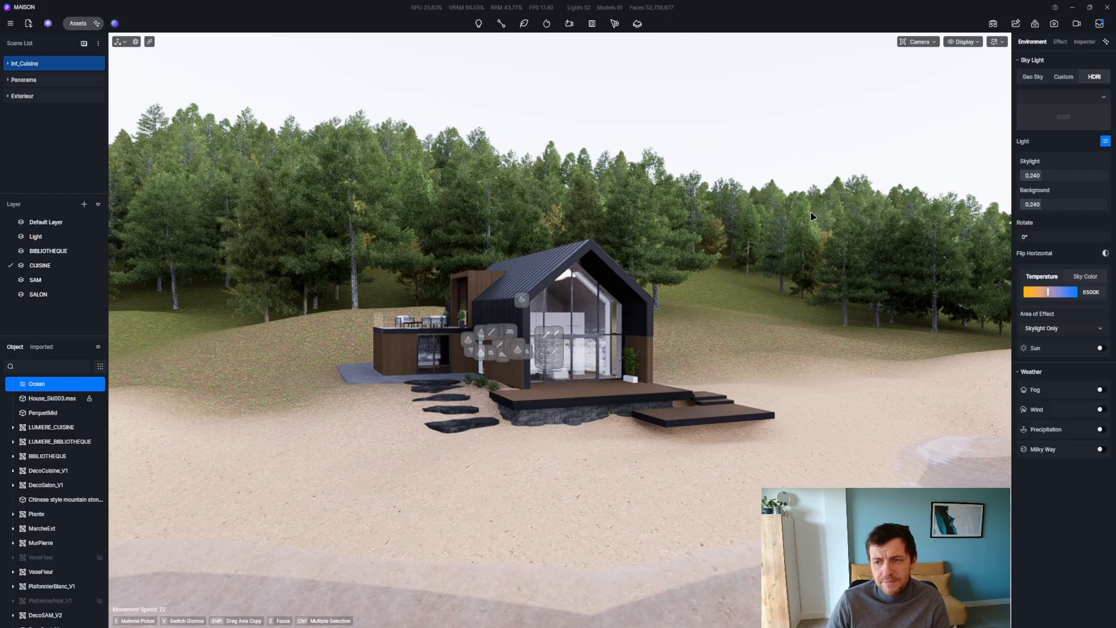
pyautogui.click(1033, 77)
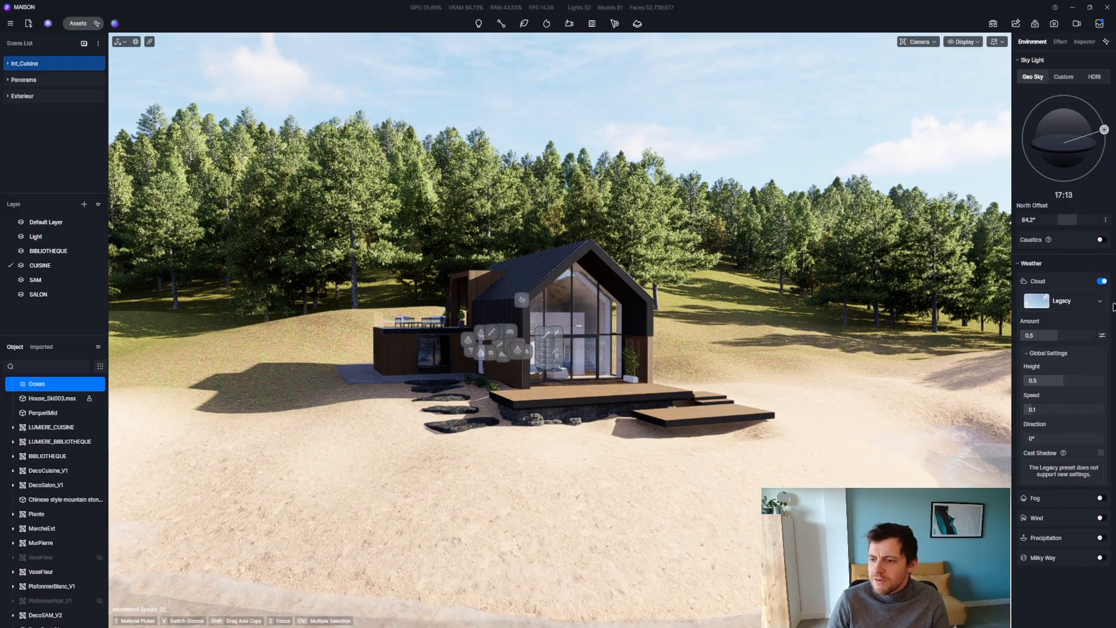
pyautogui.click(1068, 309)
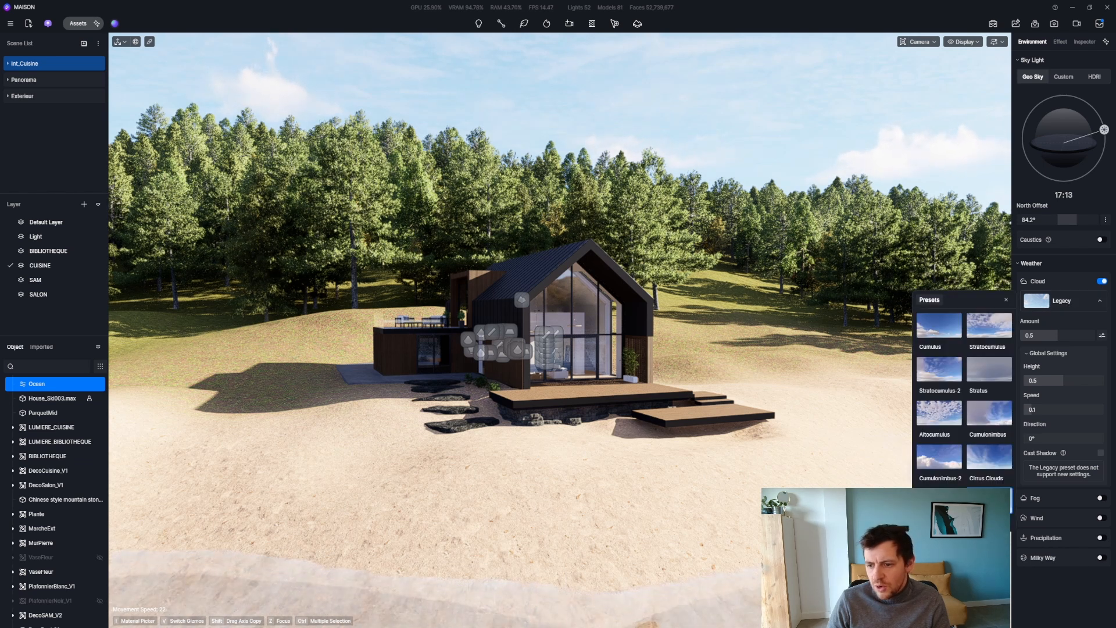
pyautogui.click(987, 330)
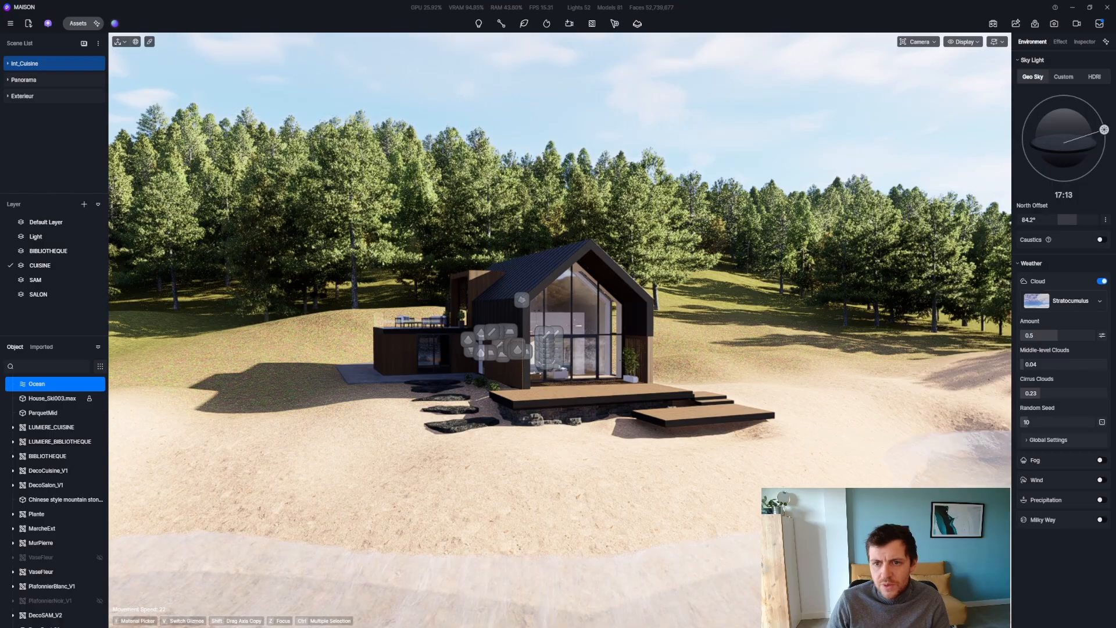
# Step: Compare the Legacy cloud preset with Stratocumulus in the sky above the house, returning to Stratocumulus
pyautogui.moveTo(837, 302); pyautogui.dragTo(831, 192, button='right')
pyautogui.press('s')
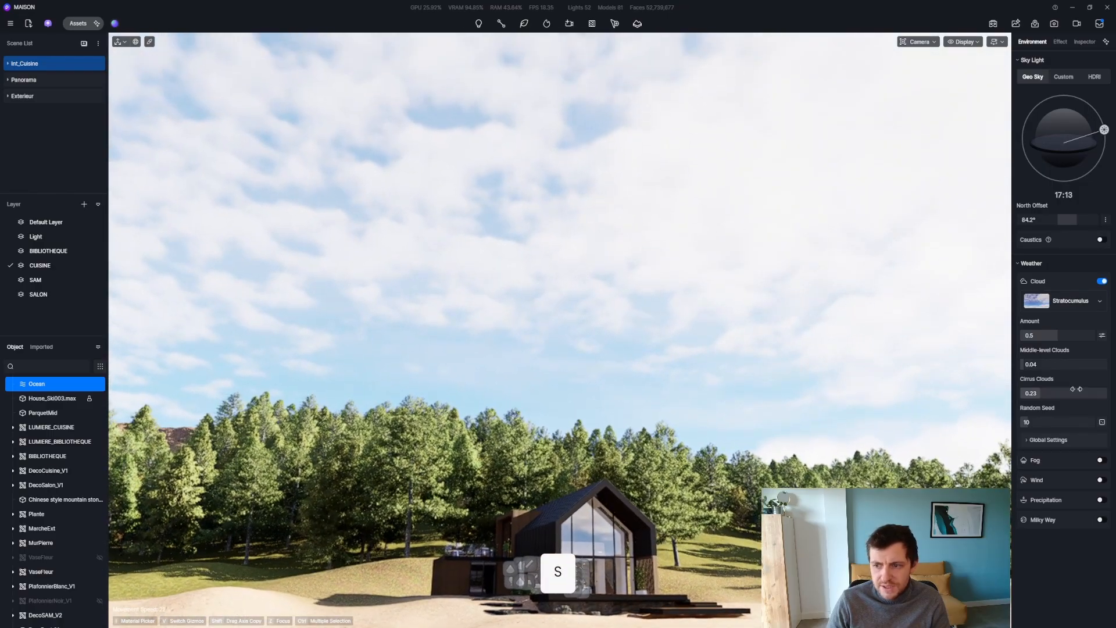
pyautogui.click(1100, 300)
pyautogui.click(989, 455)
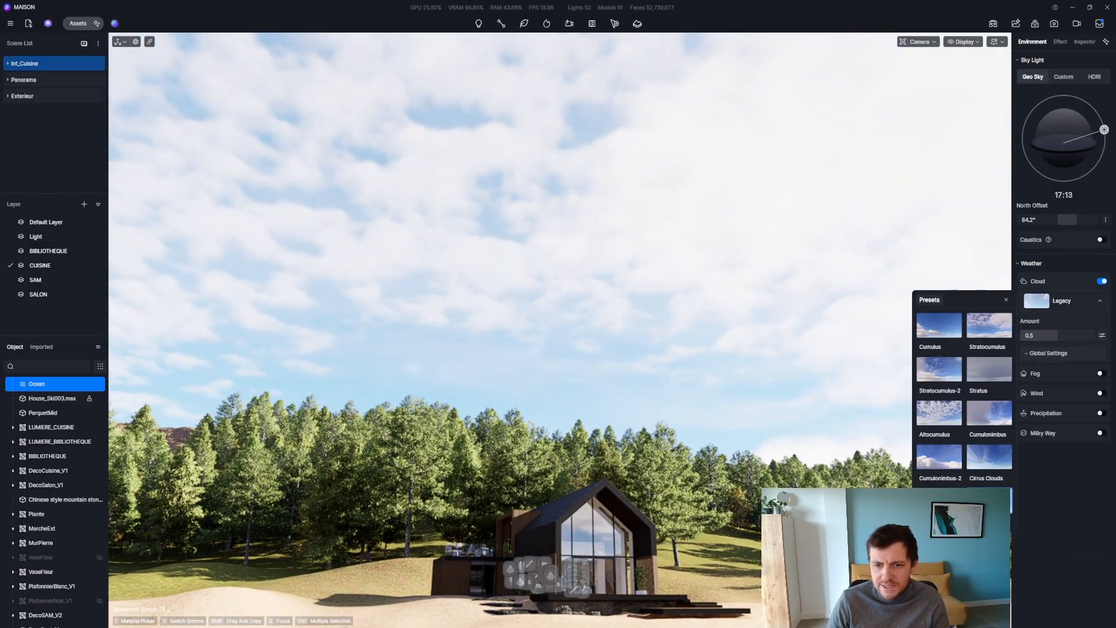
pyautogui.click(983, 346)
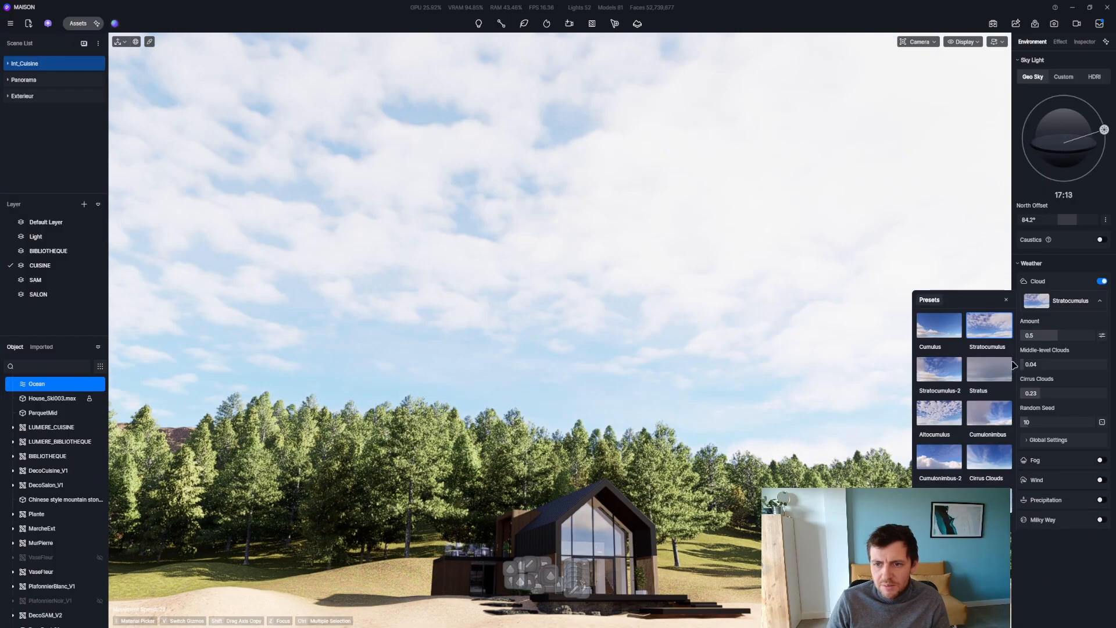
# Step: Set the cloud amount to 0.29 and adjust the clouds' density and thickness in the detailed cloud settings
pyautogui.moveTo(1060, 335)
pyautogui.mouseDown()
pyautogui.moveTo(1077, 336)
pyautogui.moveTo(1044, 338)
pyautogui.mouseUp()
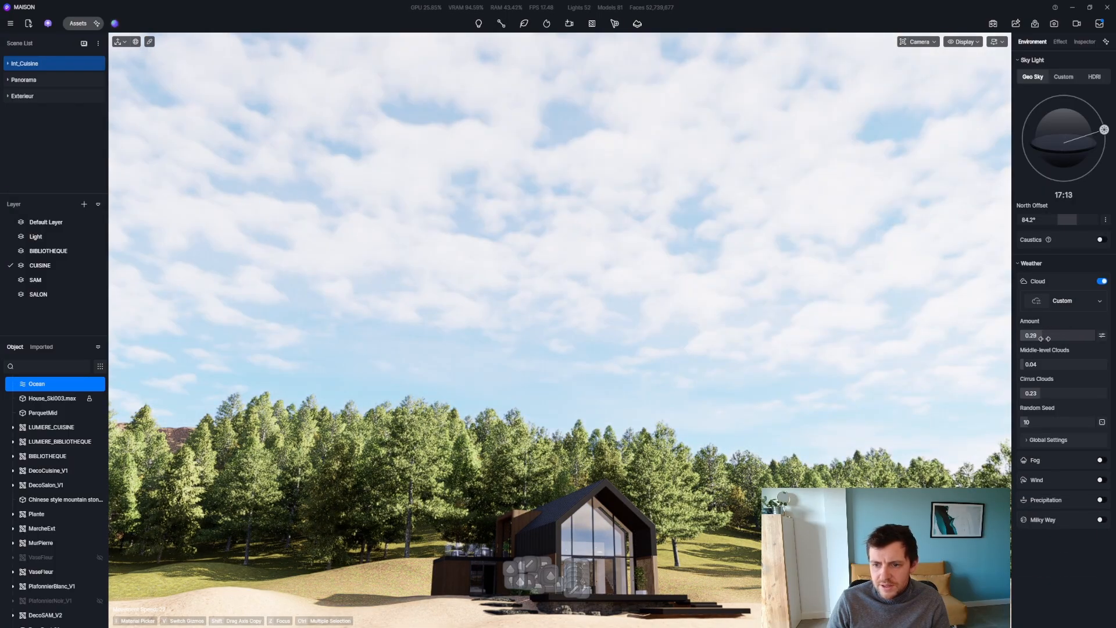
pyautogui.click(1101, 336)
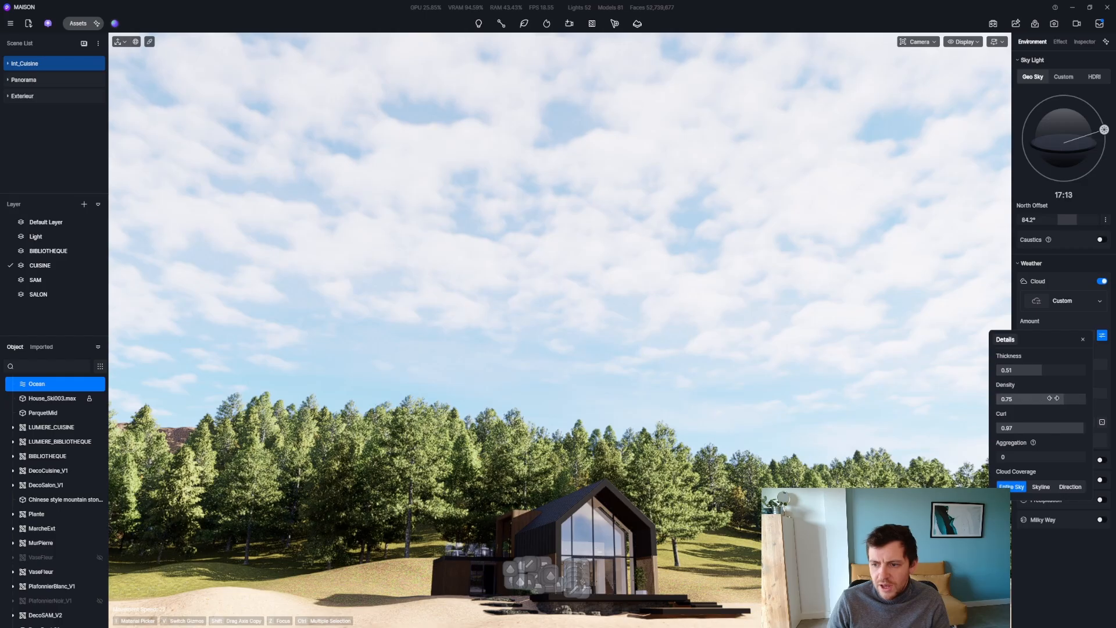
pyautogui.moveTo(1030, 402); pyautogui.dragTo(1029, 401)
pyautogui.moveTo(1035, 368)
pyautogui.mouseDown()
pyautogui.moveTo(1042, 398)
pyautogui.moveTo(1057, 366)
pyautogui.moveTo(1045, 367)
pyautogui.mouseUp()
pyautogui.click(1110, 336)
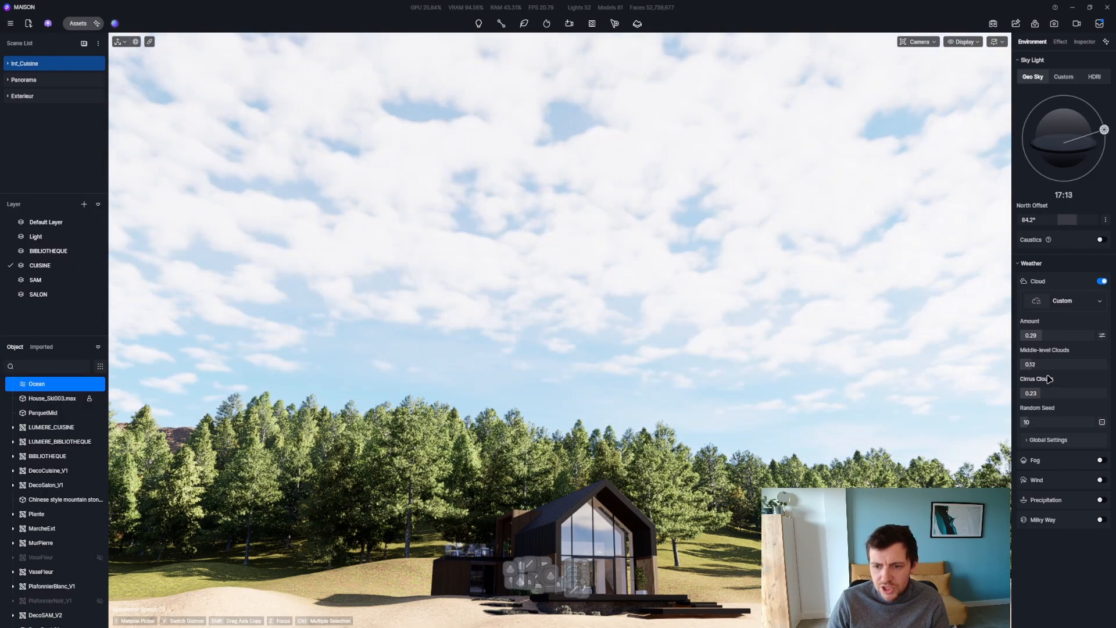
# Step: Set the cloud amount to 0.47, middle-level clouds to 0.08 and cirrus clouds to 0.32
pyautogui.moveTo(1048, 340); pyautogui.dragTo(1053, 339)
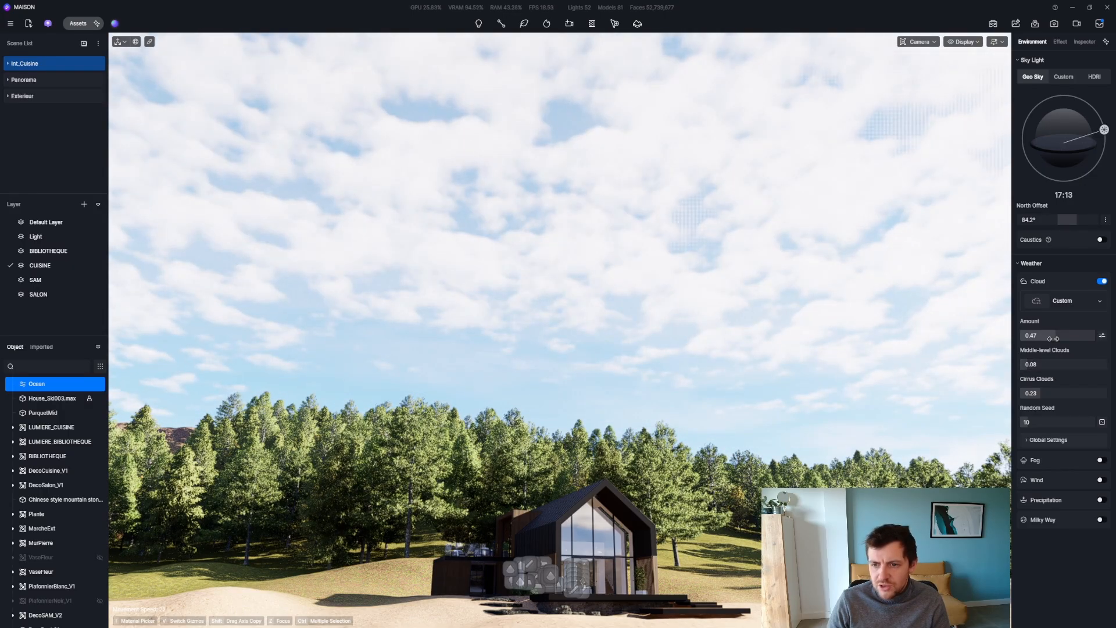
pyautogui.moveTo(1076, 396); pyautogui.dragTo(1114, 401)
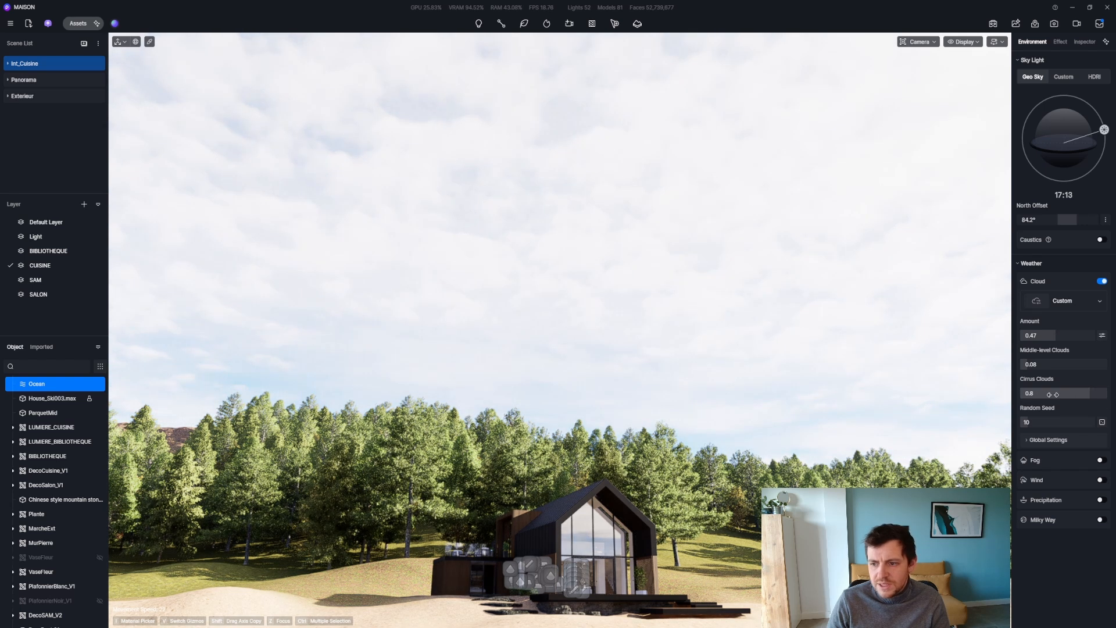
pyautogui.moveTo(1053, 398); pyautogui.dragTo(1032, 409)
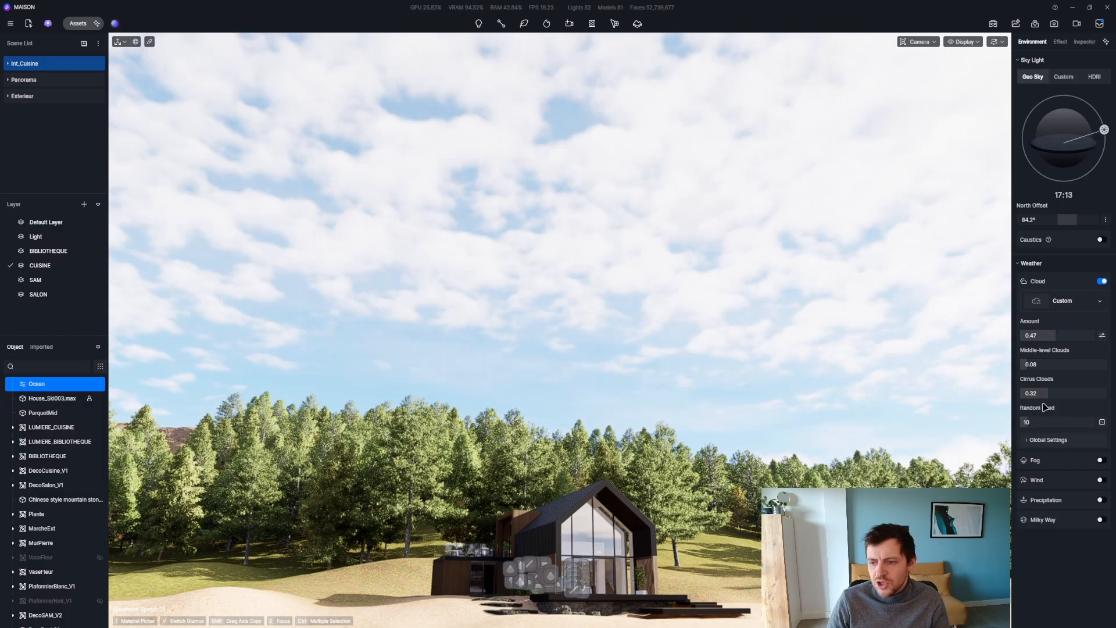
# Step: Randomize the cloud pattern to seed 88, and set the cloud amount to 0.57 and middle-level clouds to 0.2
pyautogui.click(1102, 423)
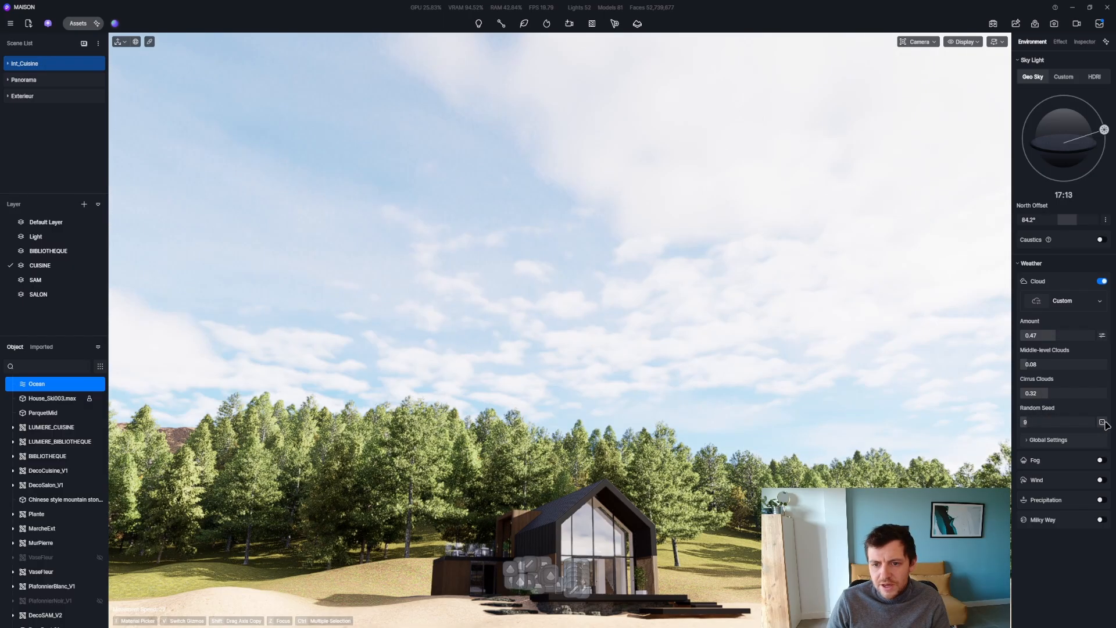
pyautogui.click(1102, 422)
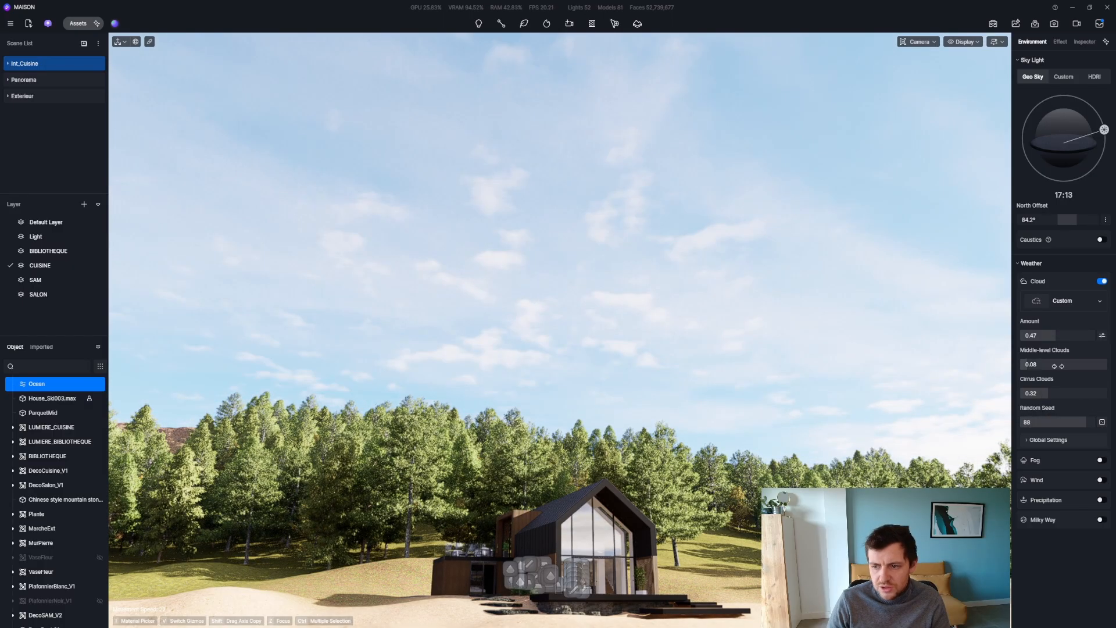
pyautogui.moveTo(1060, 336); pyautogui.dragTo(1059, 364)
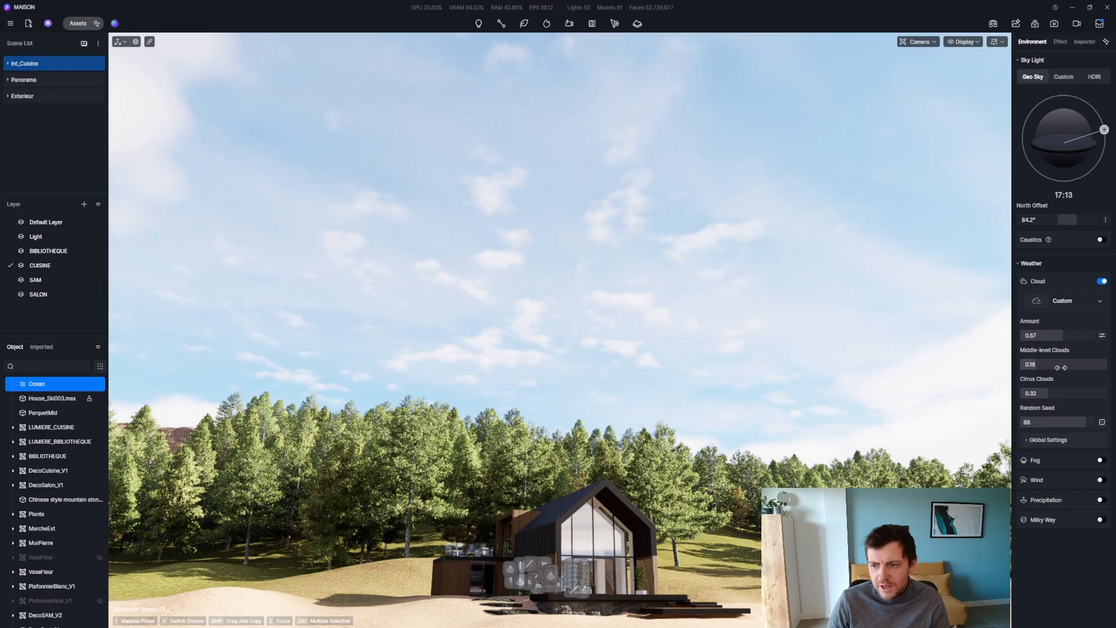
# Step: Set the global cloud height to 0.14 and speed to 0.17, and reduce the cloud amount to 0.13
pyautogui.click(1036, 443)
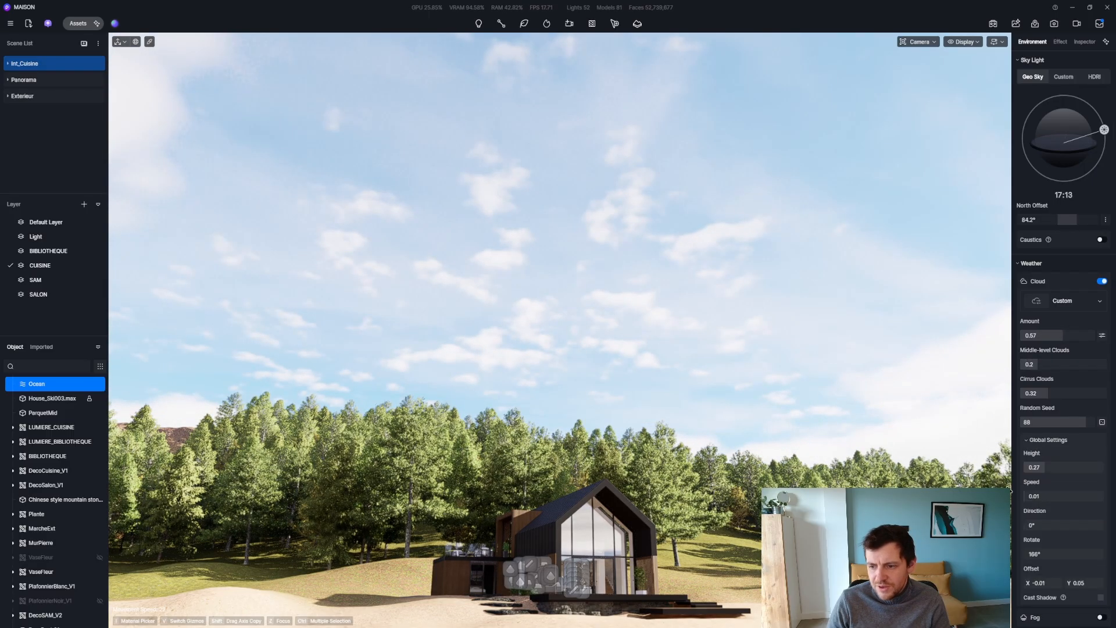
pyautogui.moveTo(1043, 466); pyautogui.dragTo(1104, 497)
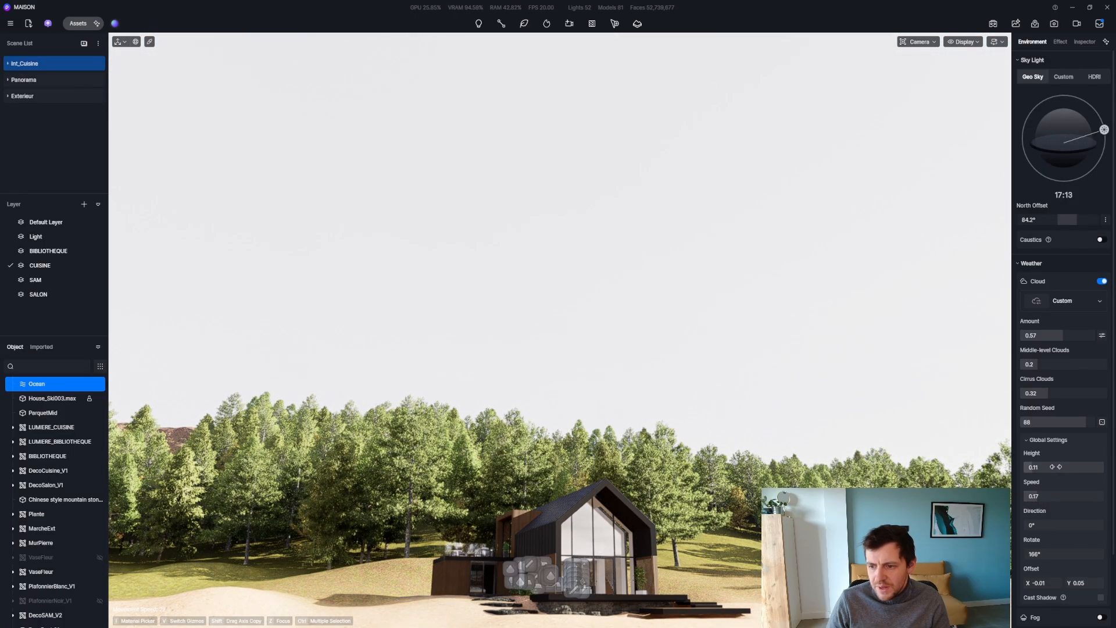
pyautogui.moveTo(1046, 467); pyautogui.dragTo(1058, 468)
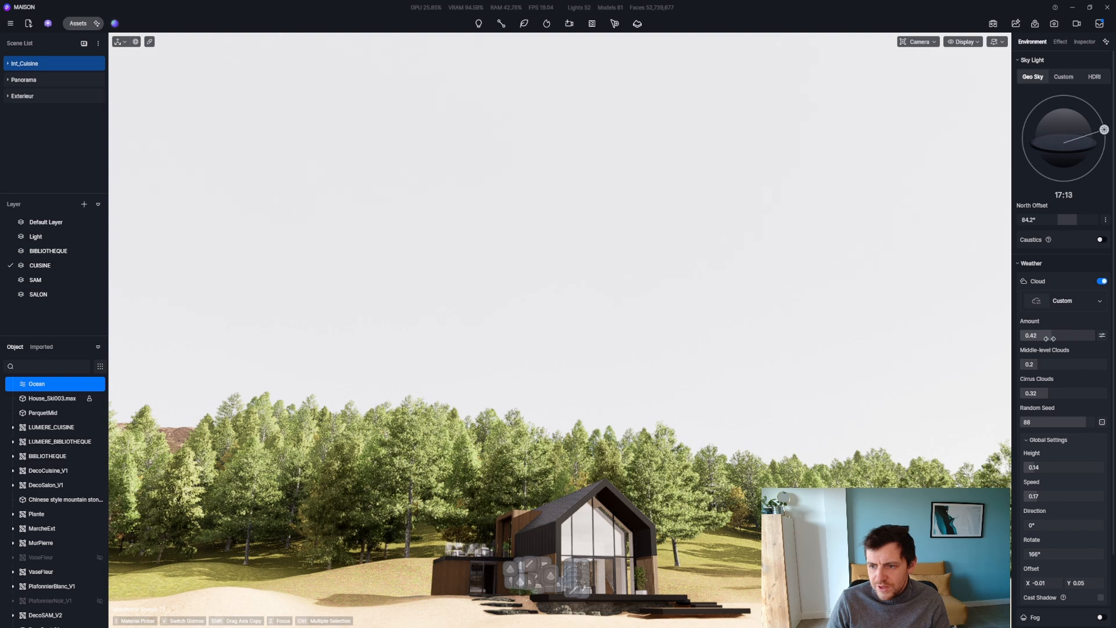
pyautogui.moveTo(1040, 338); pyautogui.dragTo(1030, 339)
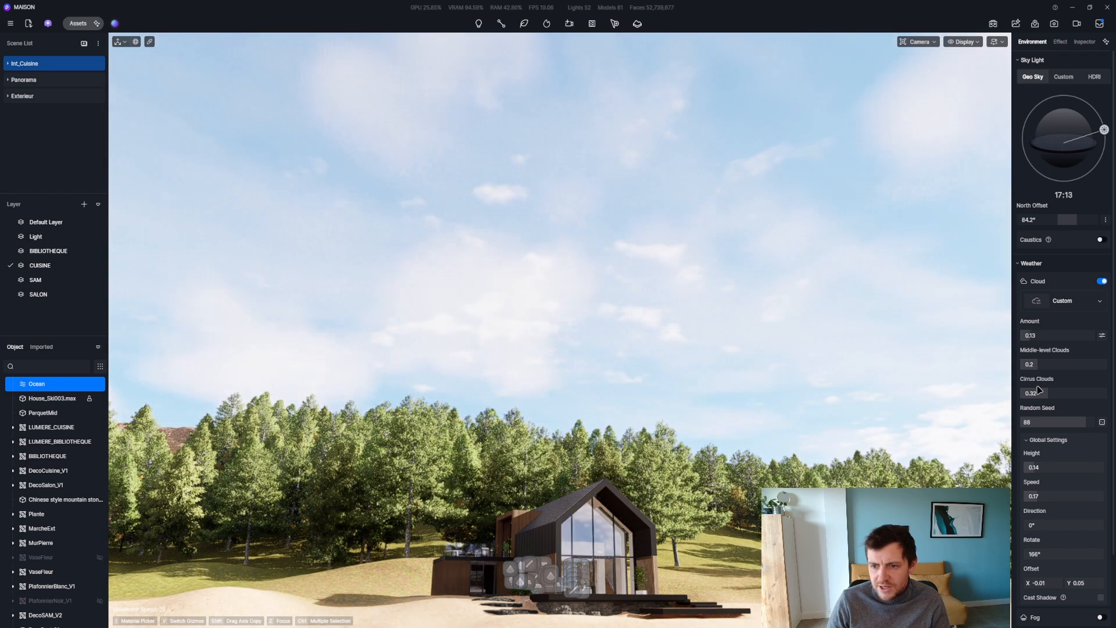
# Step: Enable fog around the house and set its density to 0.86 and its height to 0.58
pyautogui.moveTo(688, 414); pyautogui.dragTo(681, 463, button='right')
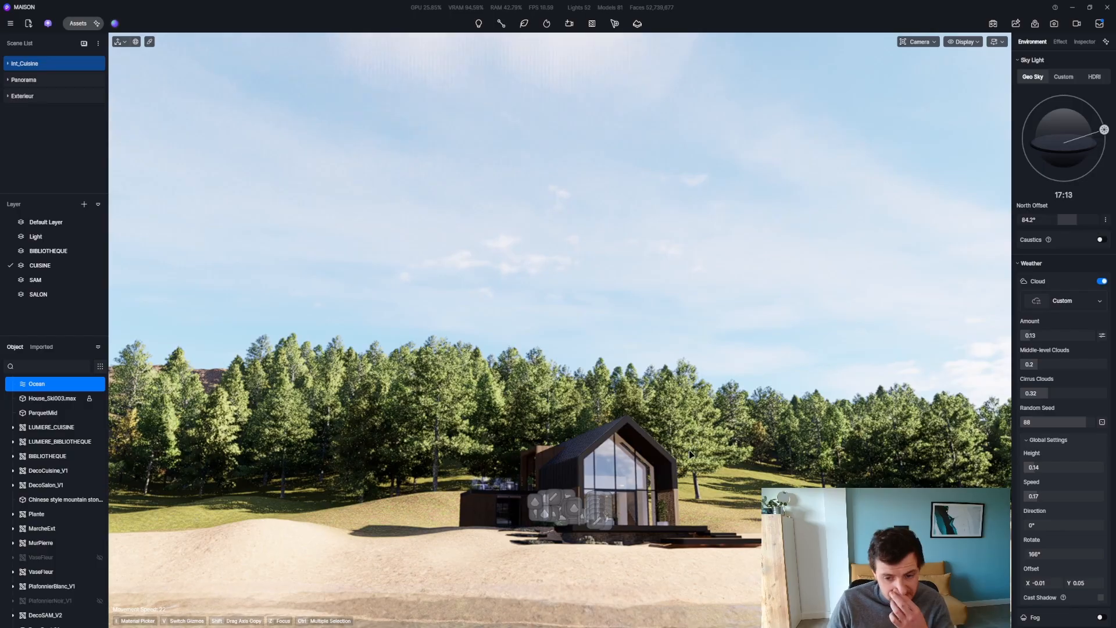
pyautogui.press('z')
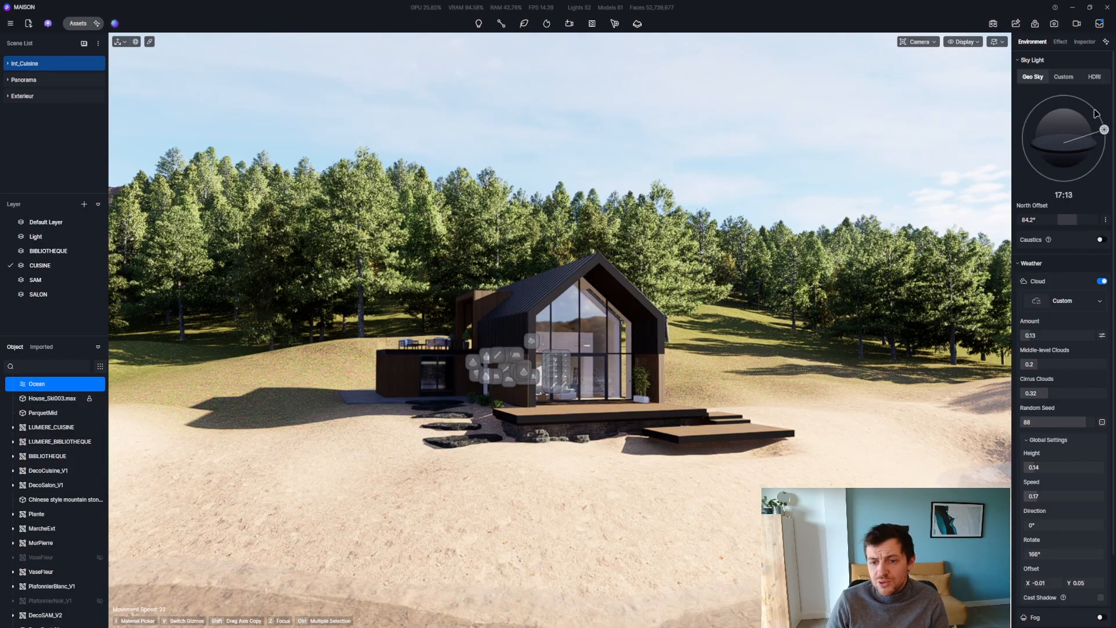
pyautogui.moveTo(697, 302); pyautogui.dragTo(642, 292, button='right')
pyautogui.moveTo(1115, 324); pyautogui.dragTo(1114, 399)
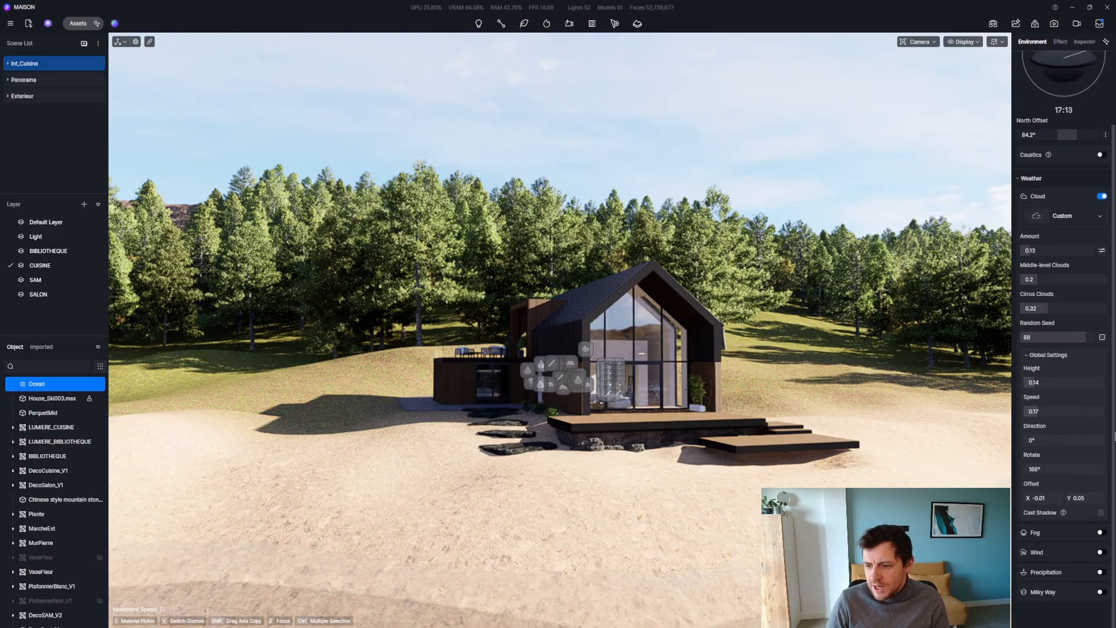
pyautogui.click(1101, 533)
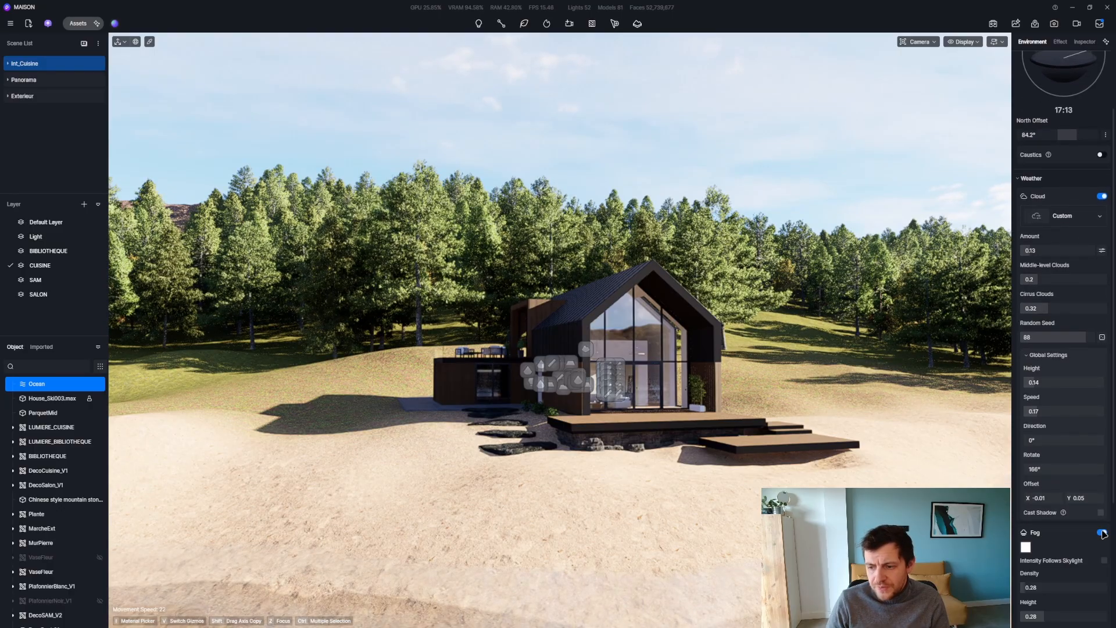
pyautogui.scroll(-5, 1048, 434)
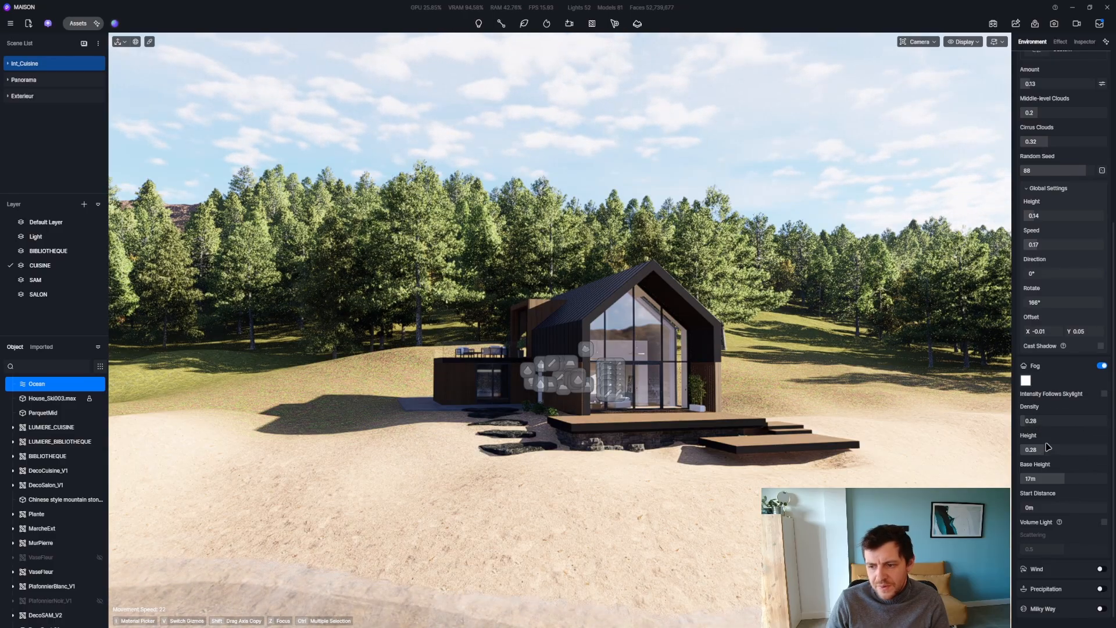
pyautogui.moveTo(1045, 431); pyautogui.dragTo(1057, 436)
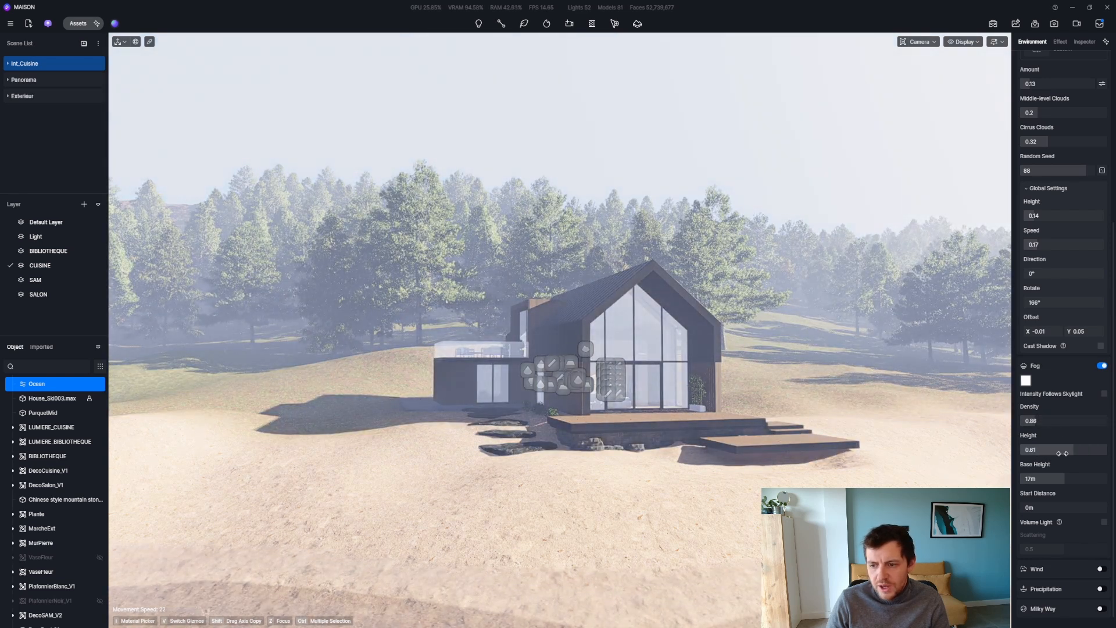
pyautogui.moveTo(1062, 452); pyautogui.dragTo(1044, 462)
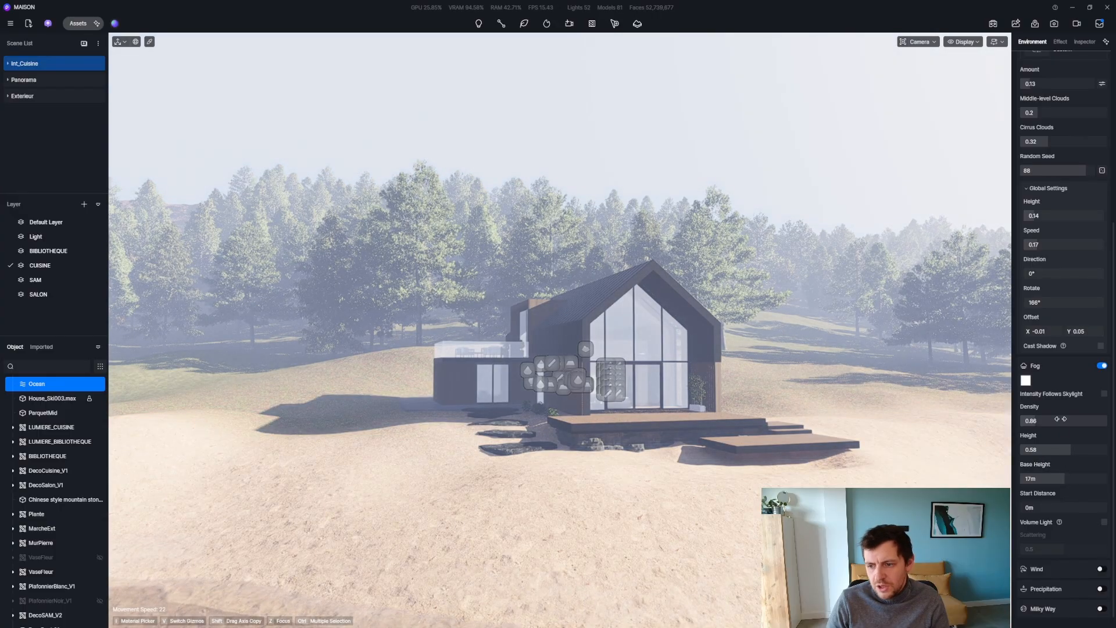
# Step: Set the fog density to 0.71 and its base height to 57 m
pyautogui.moveTo(1060, 419); pyautogui.dragTo(1055, 419)
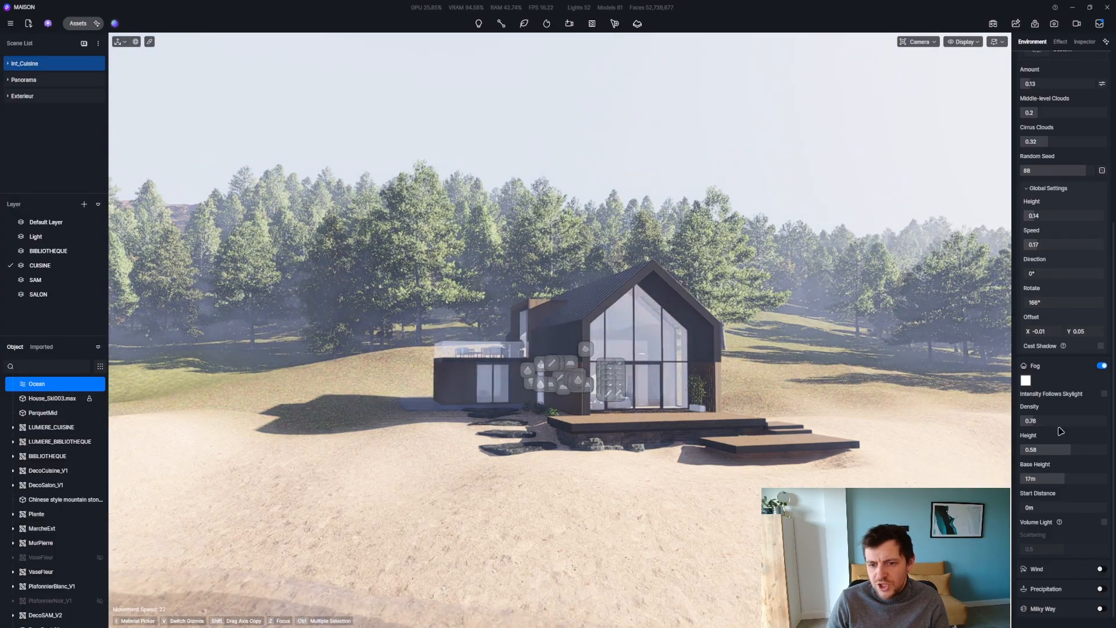
pyautogui.press('z')
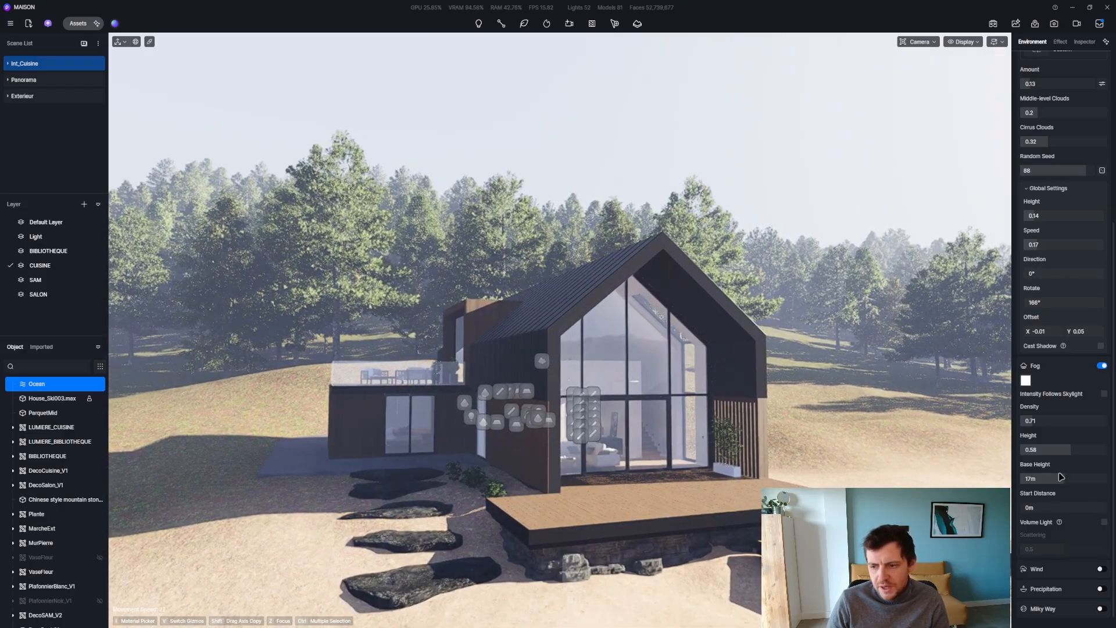
pyautogui.moveTo(1059, 478)
pyautogui.mouseDown()
pyautogui.moveTo(1007, 486)
pyautogui.moveTo(1058, 491)
pyautogui.mouseUp()
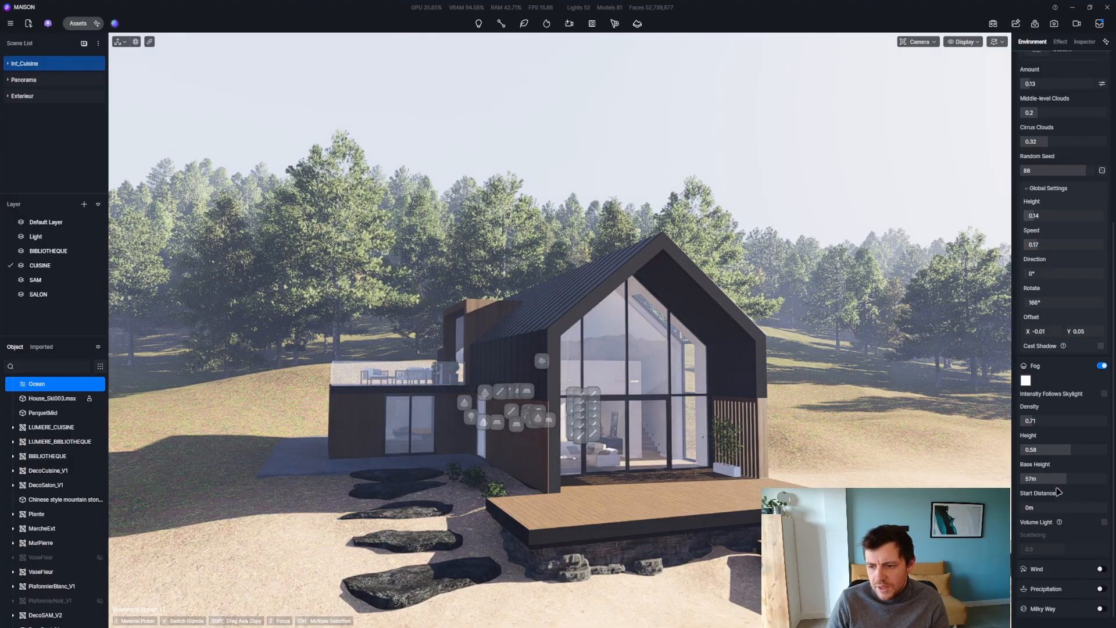
# Step: Enable volume light for the fog and set its scattering to 0.24
pyautogui.click(1104, 521)
pyautogui.press('q')
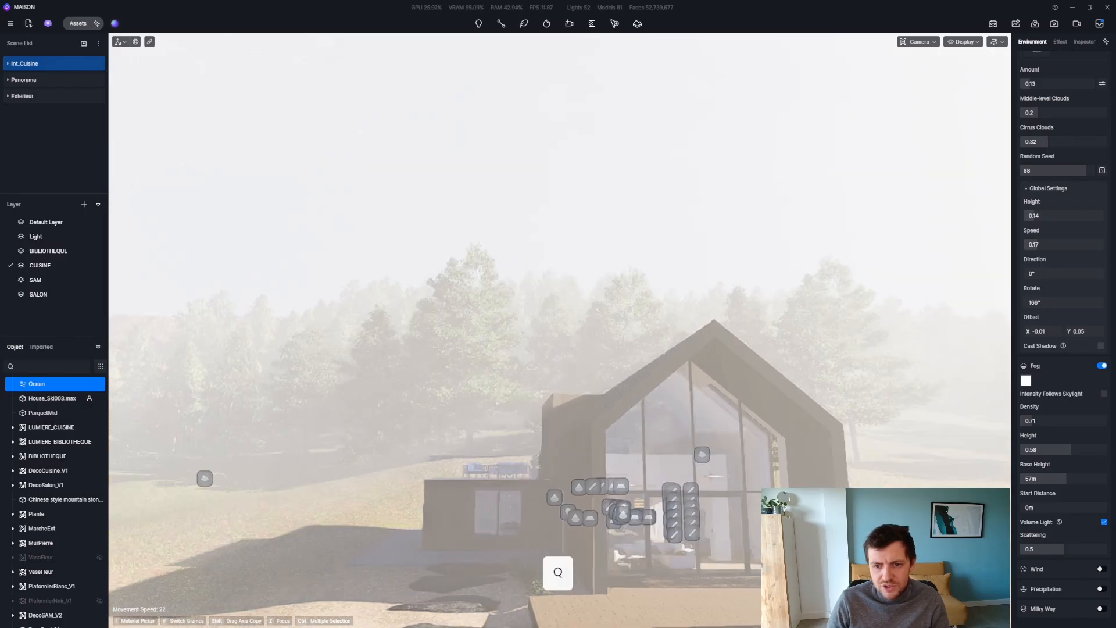
pyautogui.press('z')
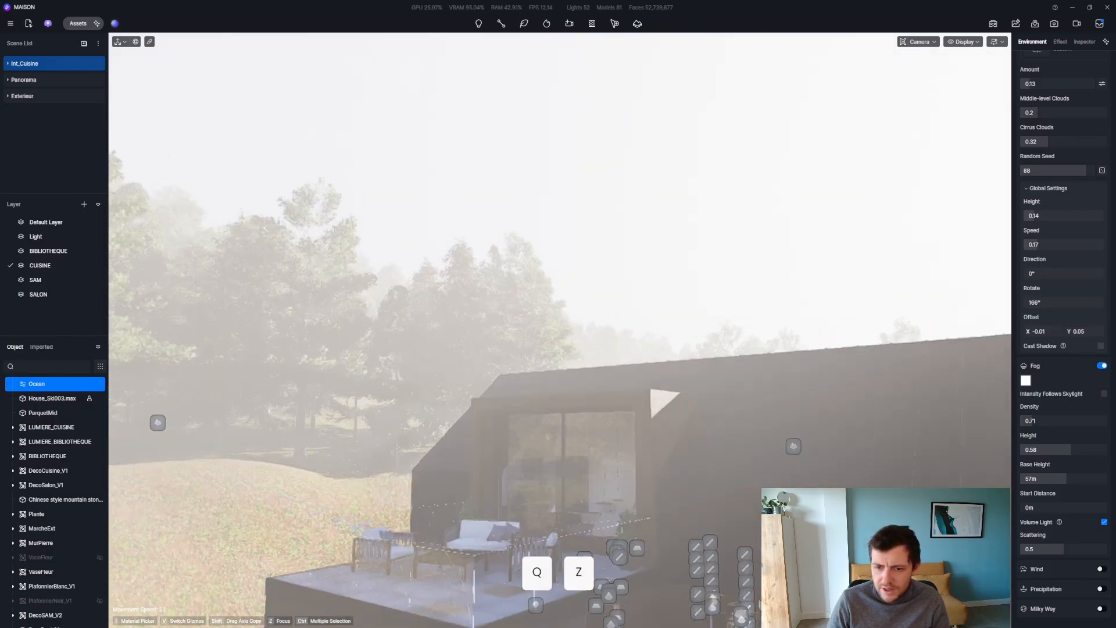
pyautogui.moveTo(1062, 548); pyautogui.dragTo(1015, 555)
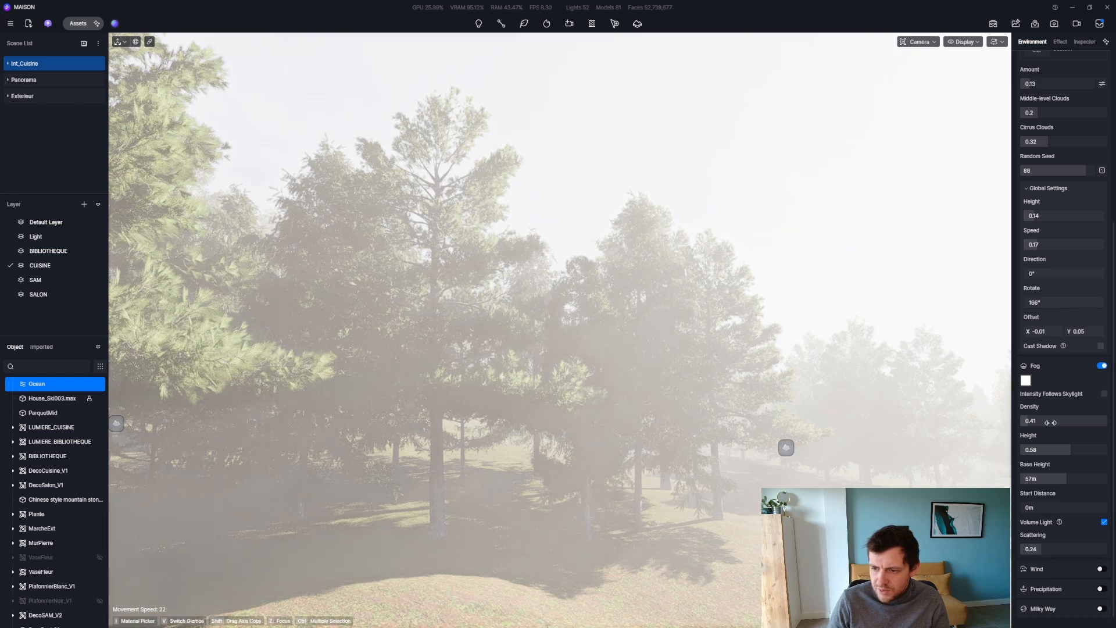
# Step: Set the fog density to 0.41 and height to 0.46, and inspect the sunlight through the trees
pyautogui.moveTo(1053, 450); pyautogui.dragTo(1045, 453)
pyautogui.press('z')
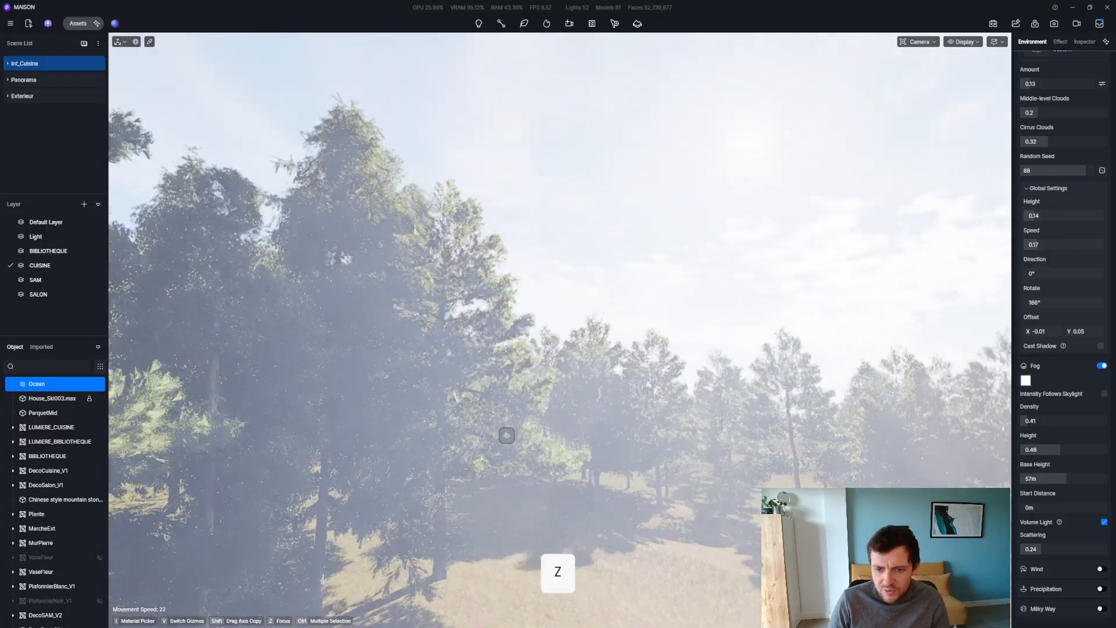
pyautogui.press('d')
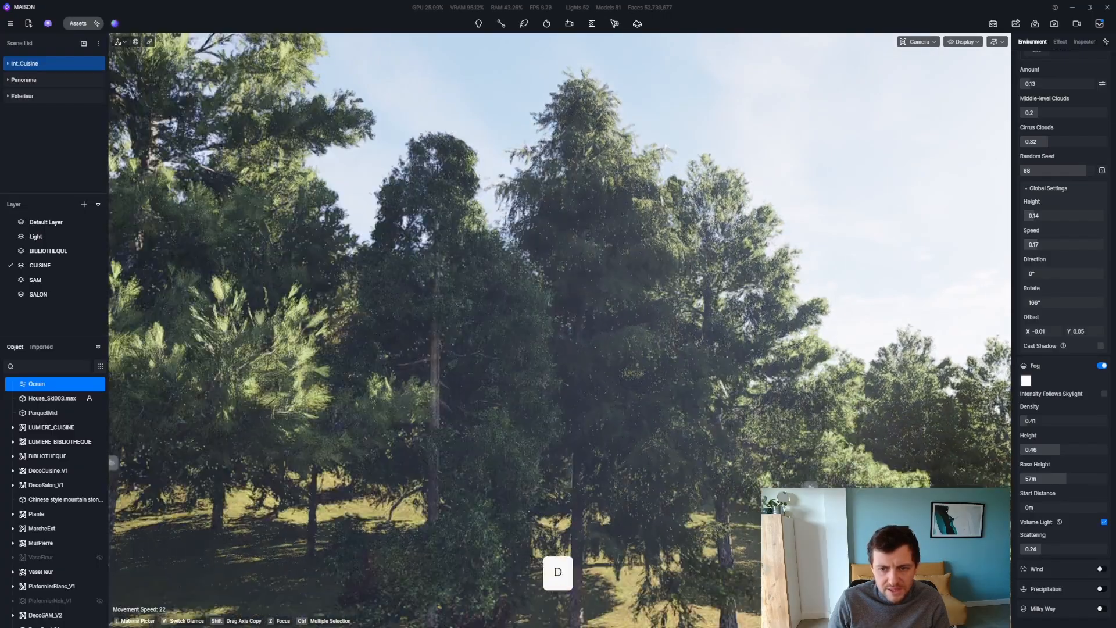
pyautogui.press('q')
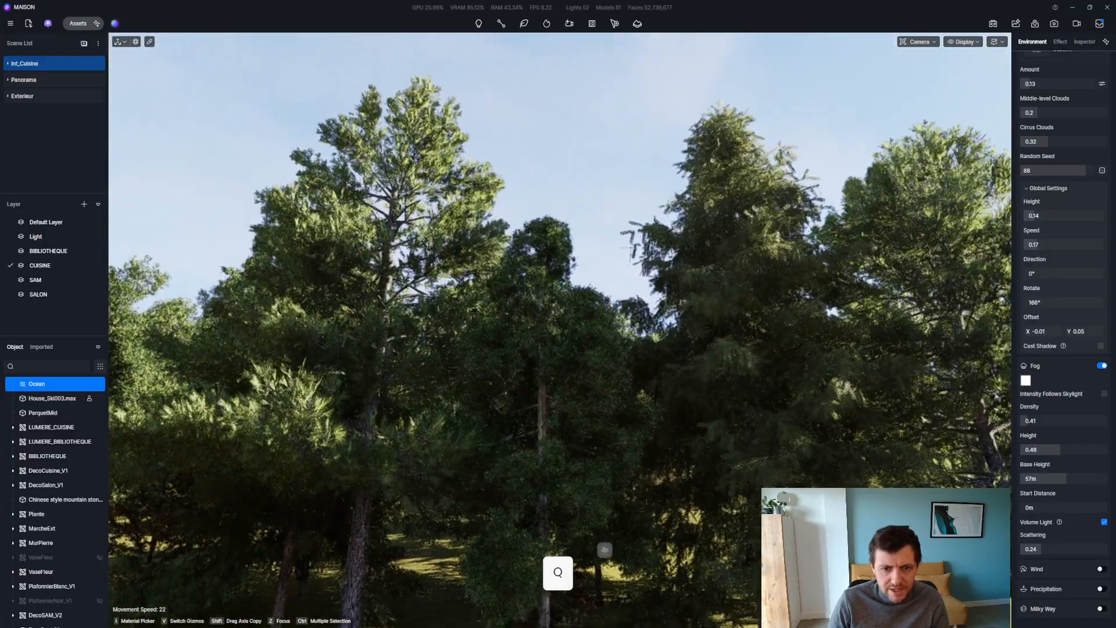
pyautogui.press('q')
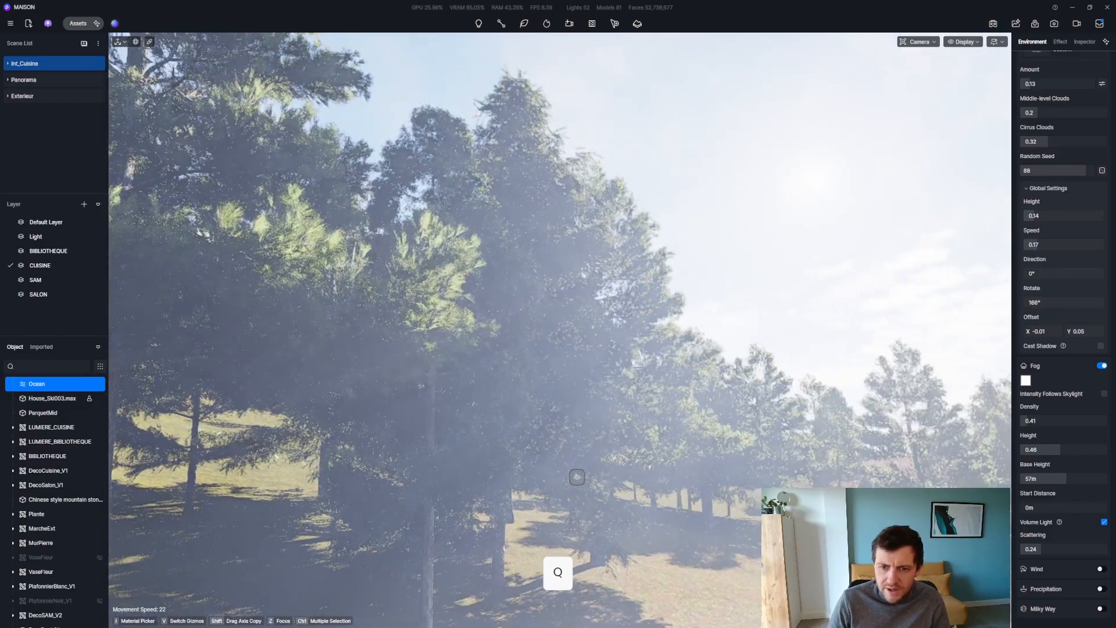
pyautogui.press('q')
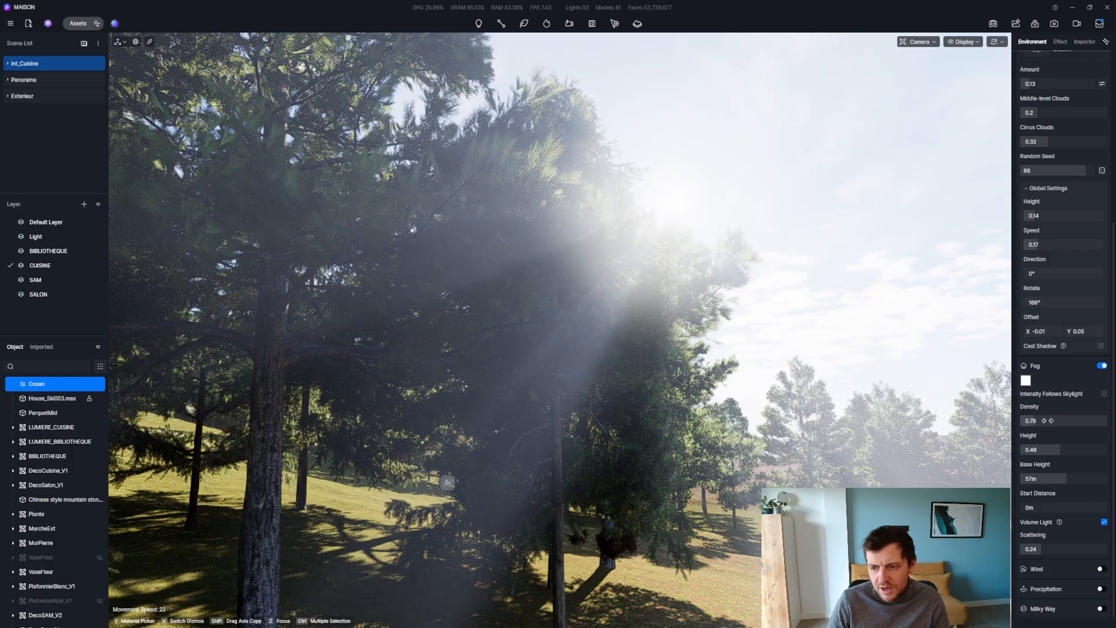
# Step: Set the fog density to 0.11 and the fog height to 0
pyautogui.moveTo(1048, 420); pyautogui.dragTo(943, 230)
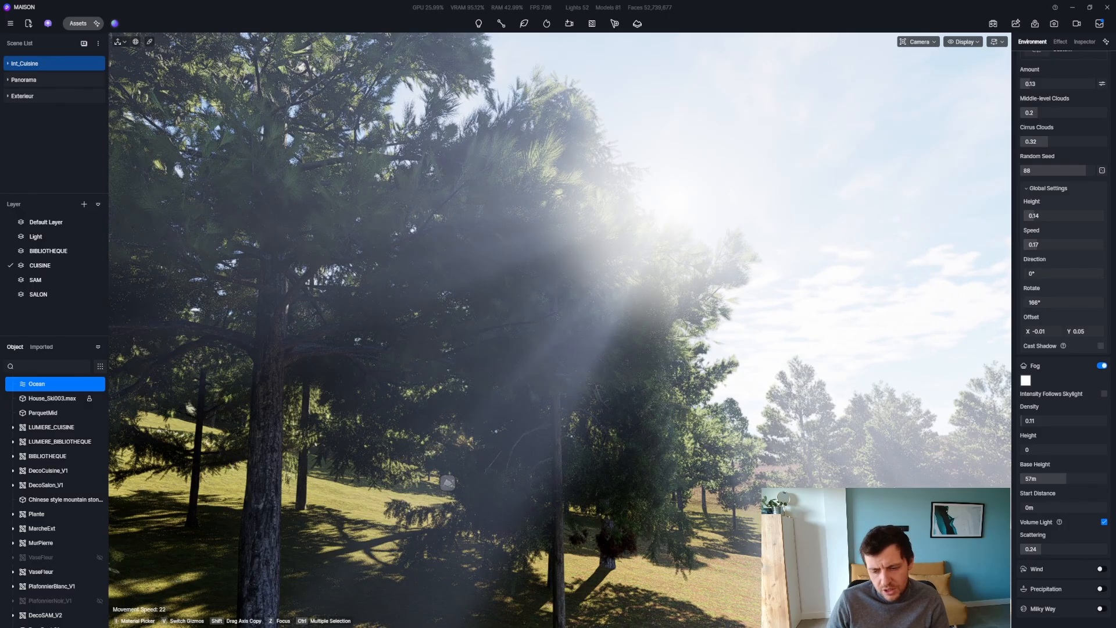
pyautogui.press('z')
pyautogui.press('d')
pyautogui.press('s')
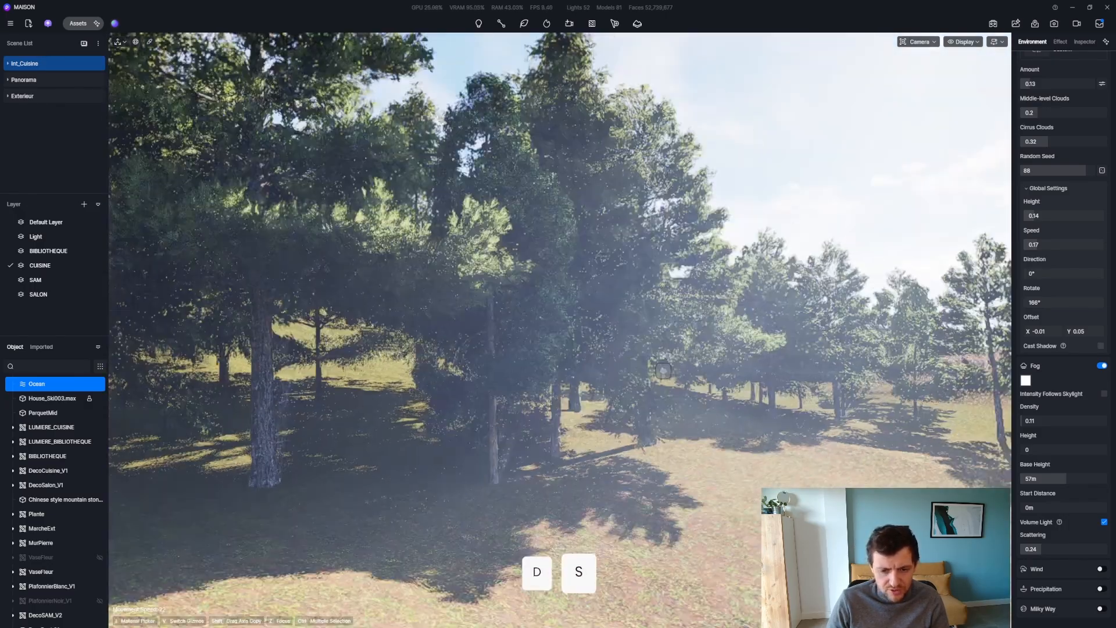
pyautogui.press('s')
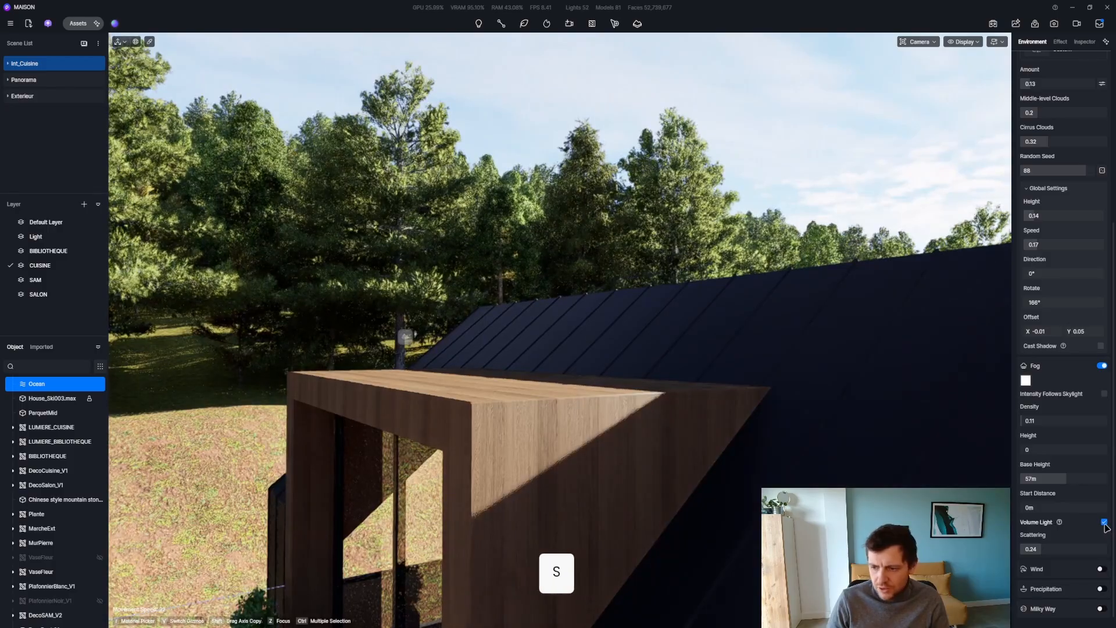
# Step: Turn off the fog's volume light
pyautogui.click(1104, 521)
pyautogui.press('s')
pyautogui.press('q')
pyautogui.press('d')
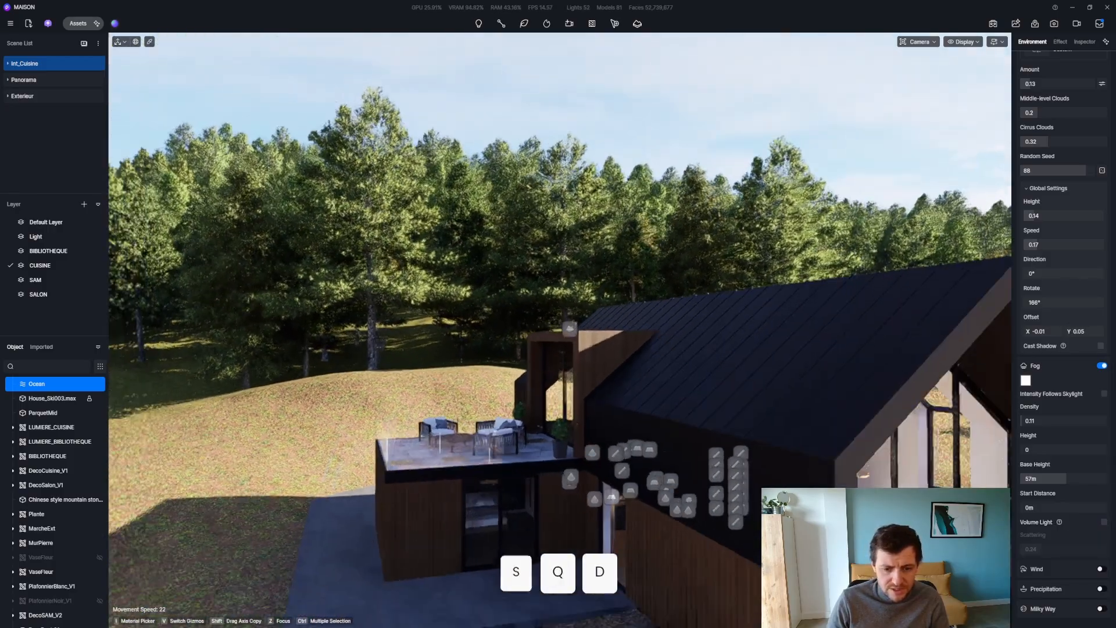
# Step: Place a cube on the sandy ground beside the house
pyautogui.press('z')
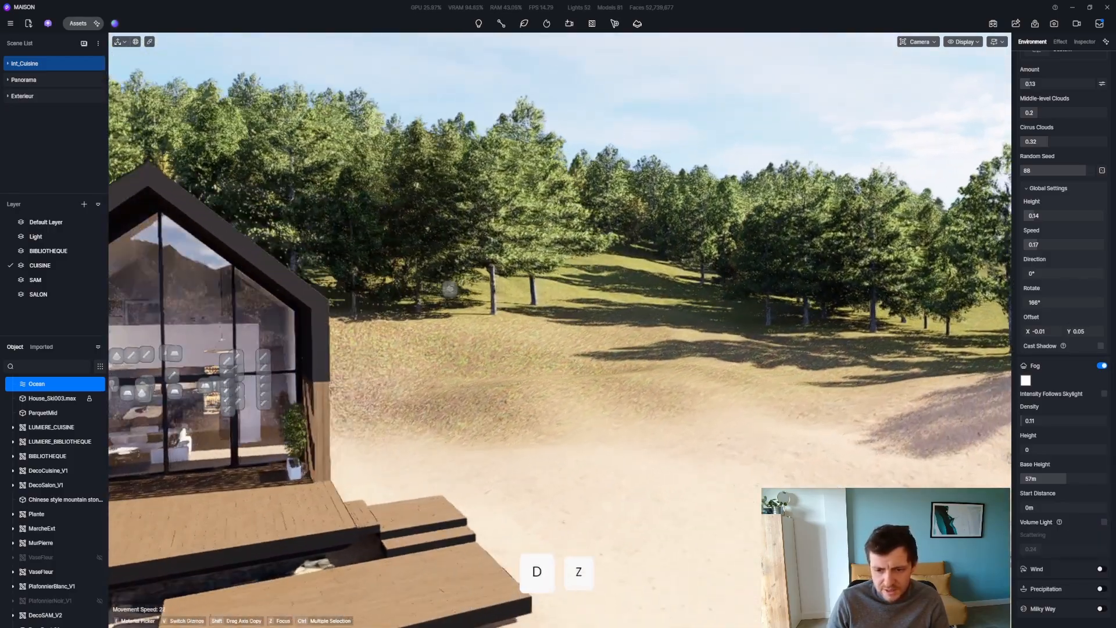
pyautogui.press('d')
pyautogui.press('z')
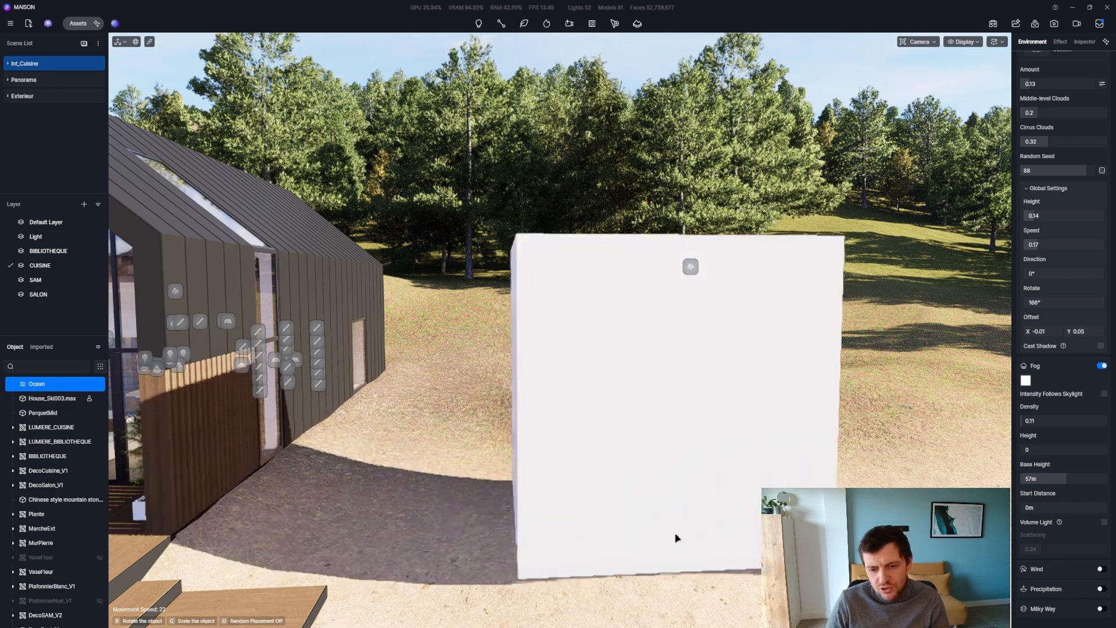
pyautogui.click(703, 505)
pyautogui.press('z')
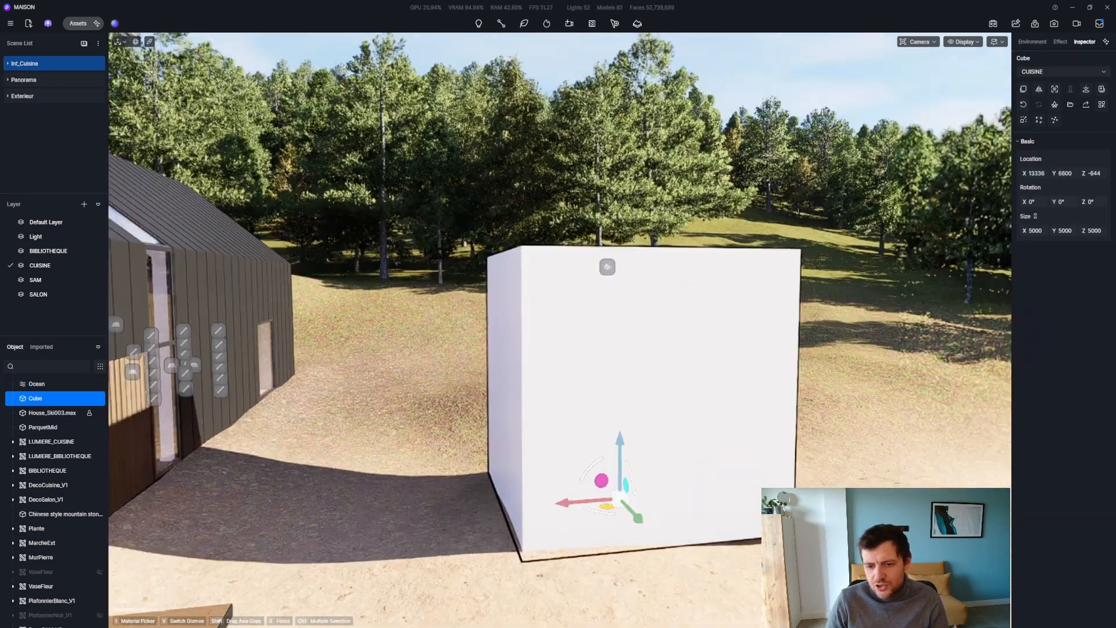
pyautogui.press('q')
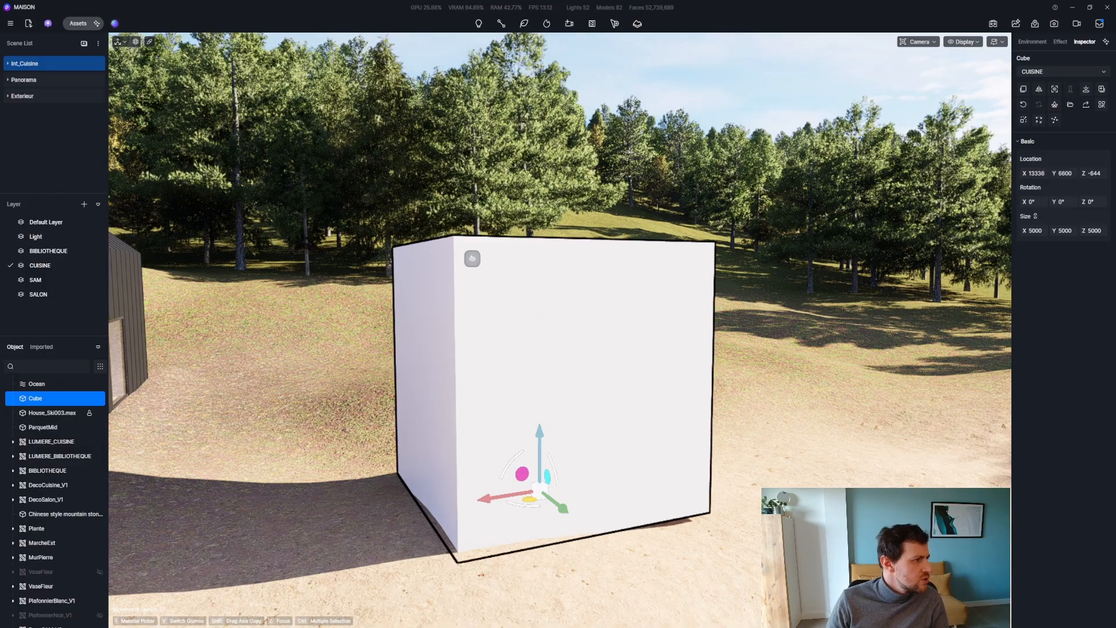
# Step: Find the Solid White Brick Wall displacement material and apply it to the cube
pyautogui.press('r')
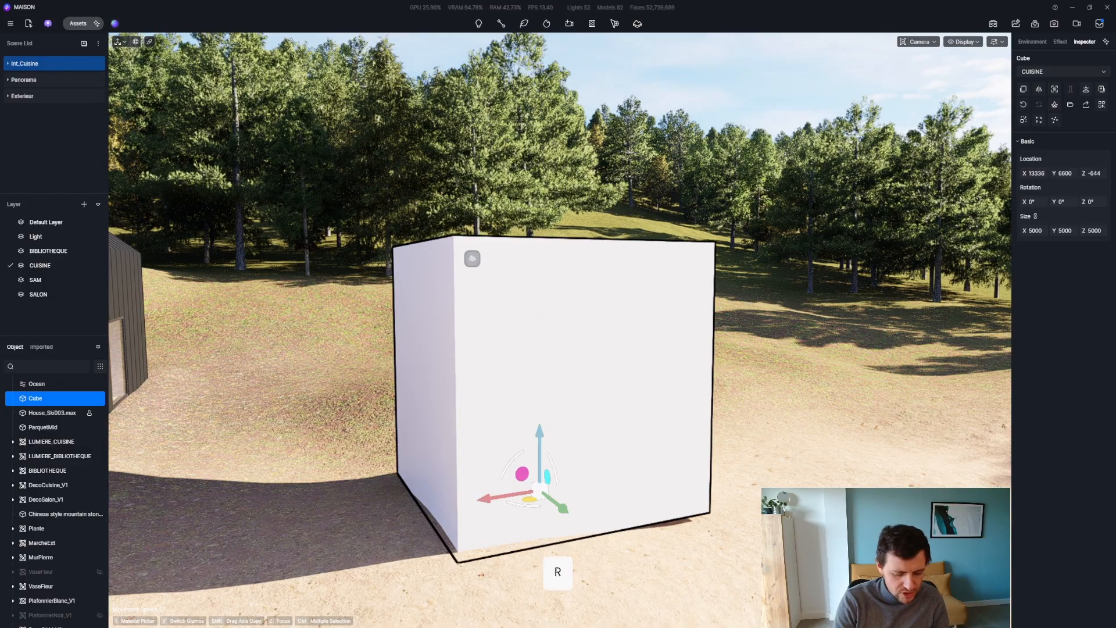
pyautogui.press('Return')
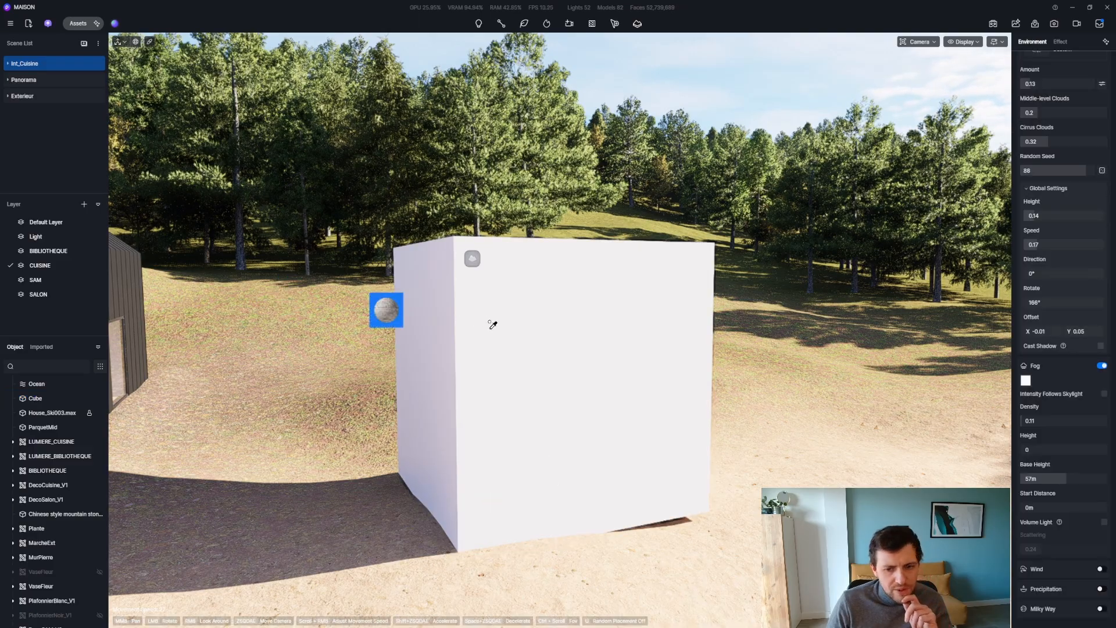
pyautogui.click(542, 320)
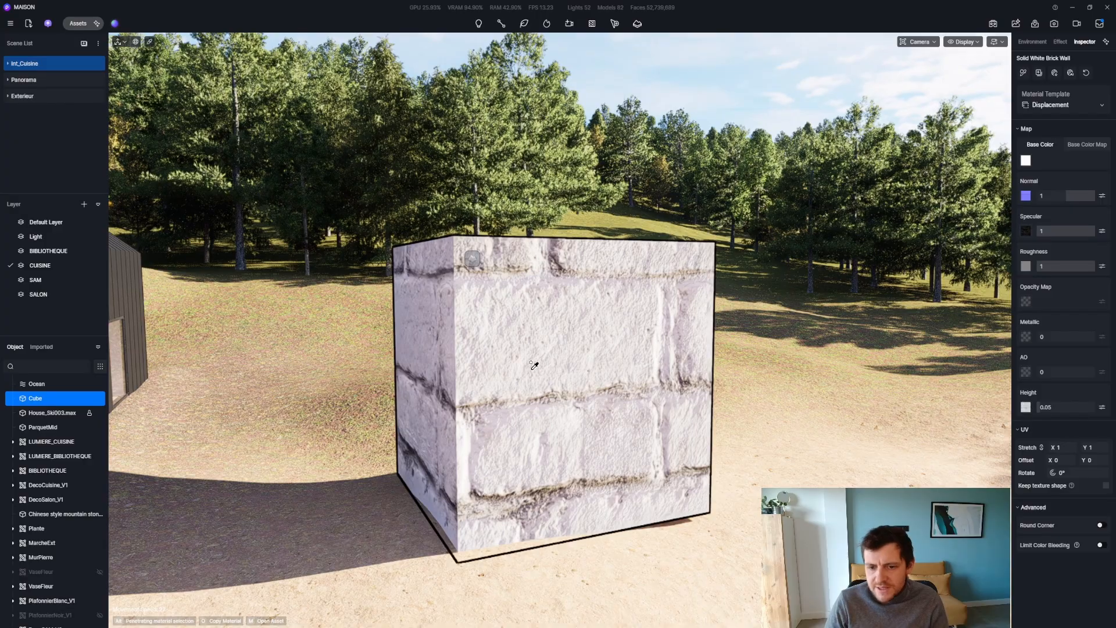
# Step: Enable true displacement on the cube's brick material with subdivision level 4, vertical offset 25 and continuity maintained
pyautogui.moveTo(481, 395); pyautogui.dragTo(490, 392, button='right')
pyautogui.press('z')
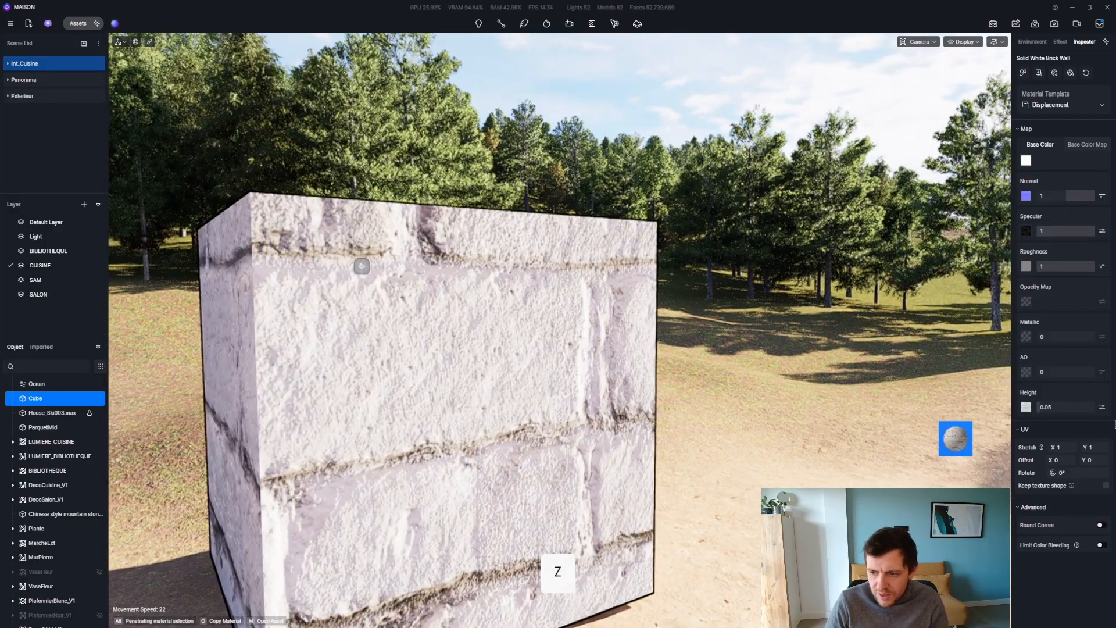
pyautogui.click(1102, 408)
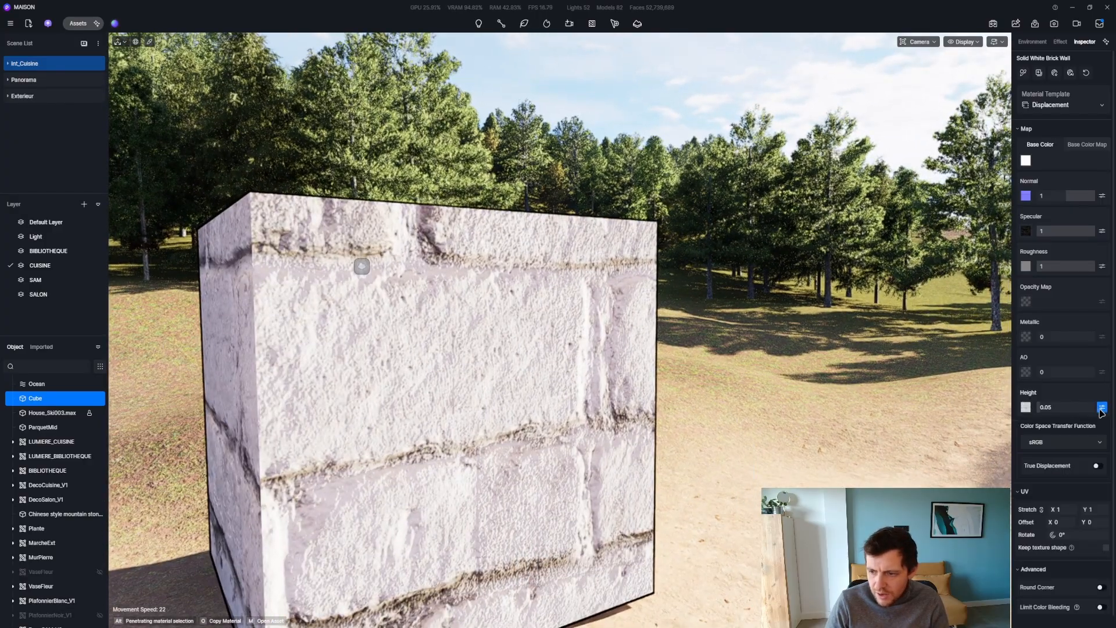
pyautogui.click(1096, 466)
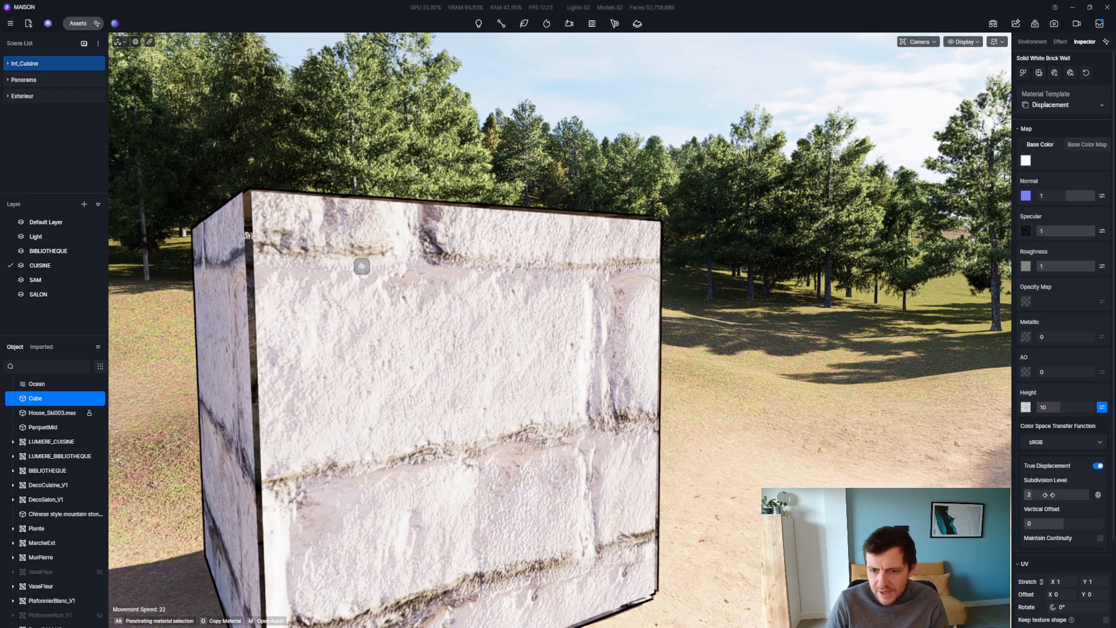
pyautogui.moveTo(1050, 523); pyautogui.dragTo(1115, 541)
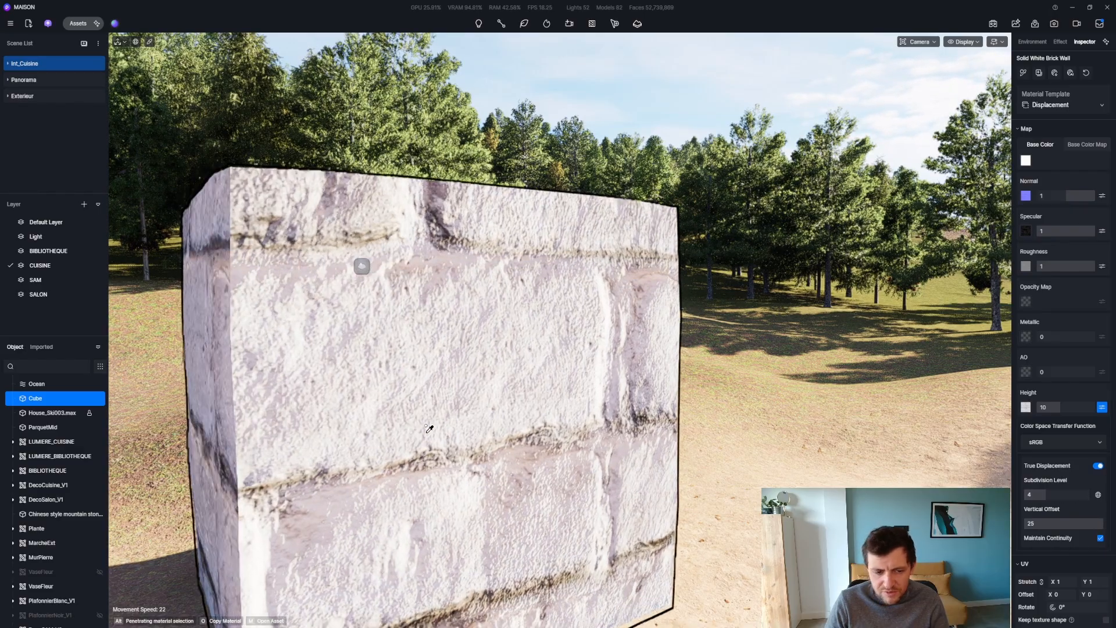
# Step: Set the brick material's displacement height to 25 and its UV stretch to 7.22 in X and Y
pyautogui.moveTo(428, 428); pyautogui.dragTo(424, 354, button='right')
pyautogui.press('d')
pyautogui.press('z')
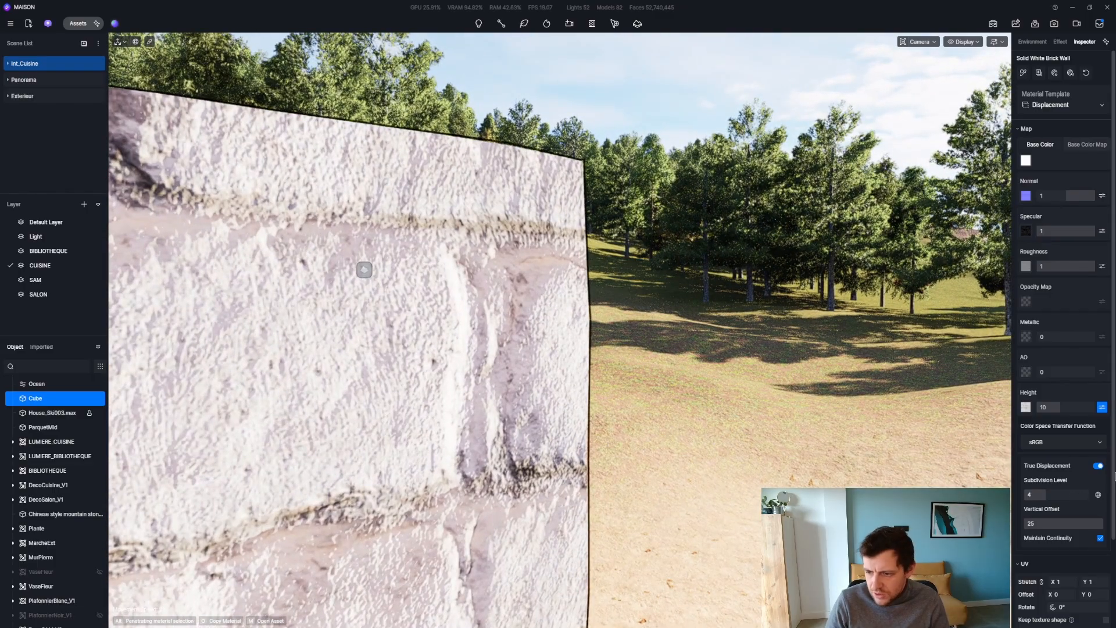
pyautogui.scroll(-3, 1041, 440)
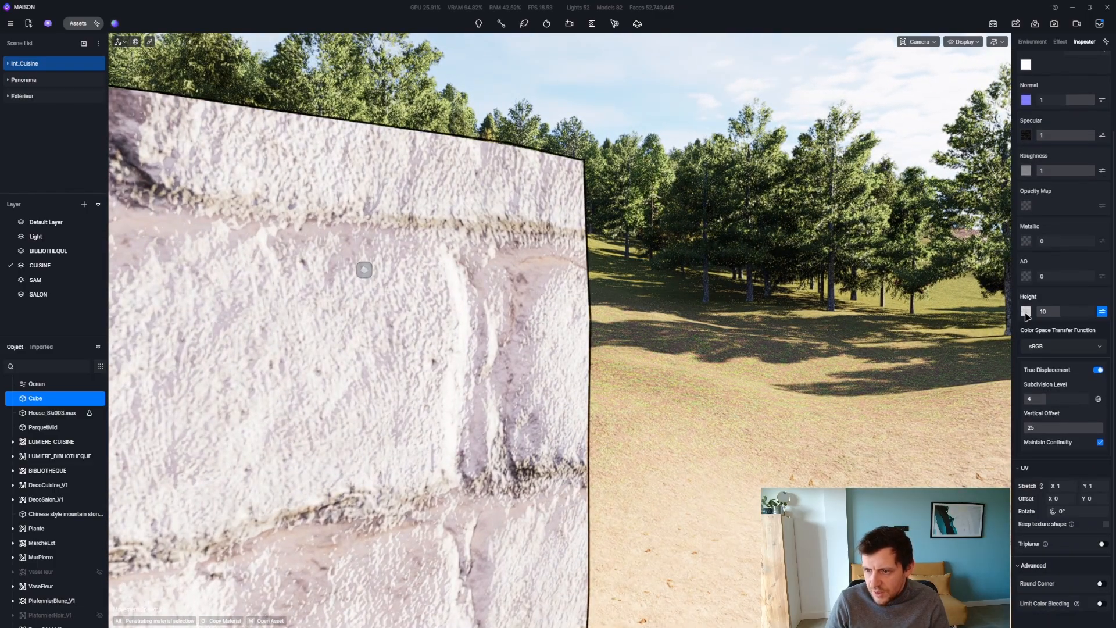
pyautogui.moveTo(1076, 314); pyautogui.dragTo(1114, 335)
pyautogui.moveTo(1063, 485); pyautogui.dragTo(1114, 485)
pyautogui.press('Escape')
pyautogui.press('s')
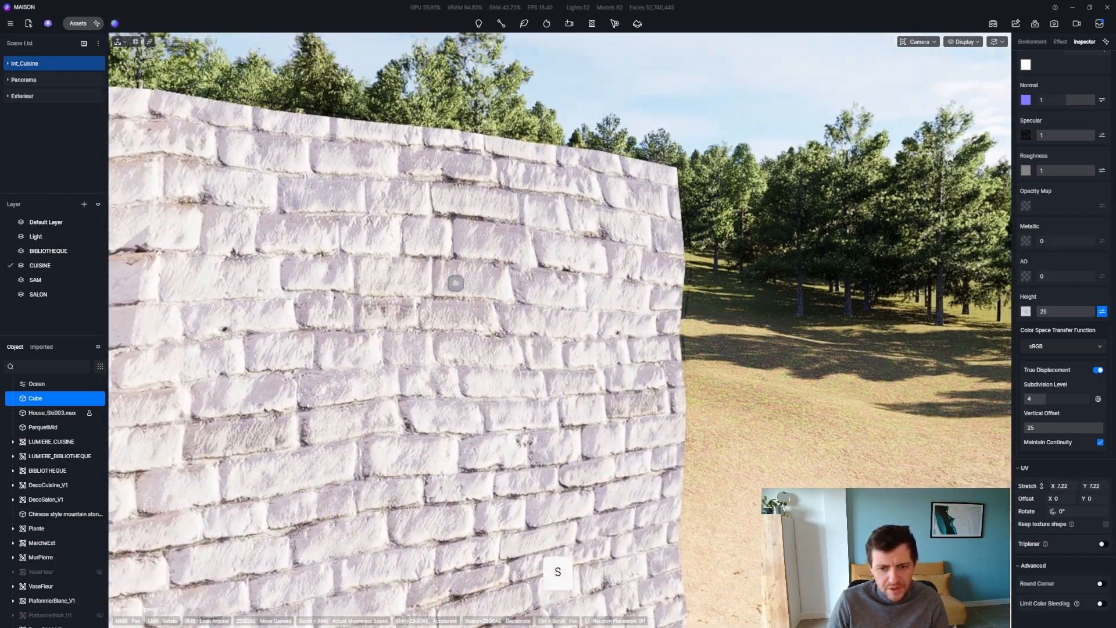
pyautogui.press('q')
pyautogui.moveTo(617, 317); pyautogui.dragTo(692, 317, button='right')
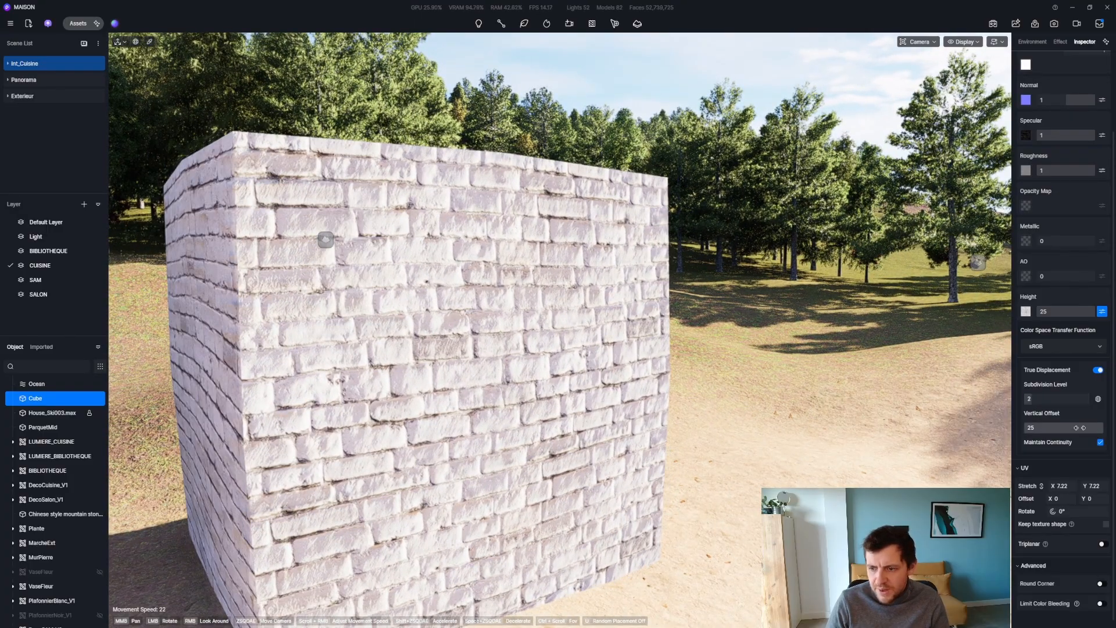
# Step: Try subdivision level 10 on the brick material, return it to 4, and set the displacement height to 8.8
pyautogui.moveTo(1034, 397); pyautogui.dragTo(1091, 399)
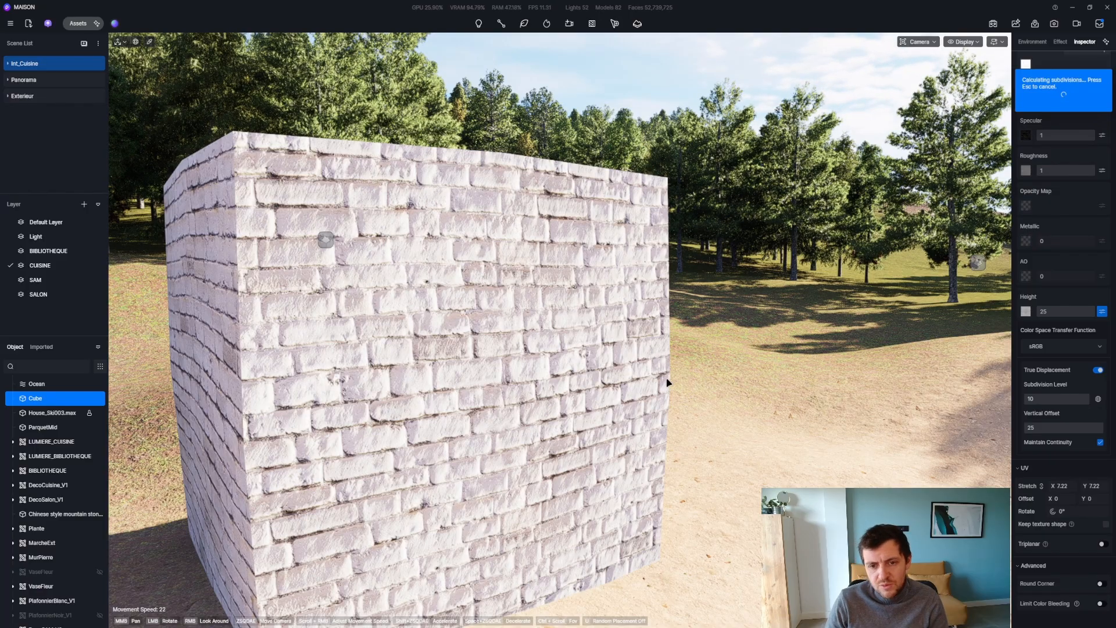
pyautogui.press('Escape')
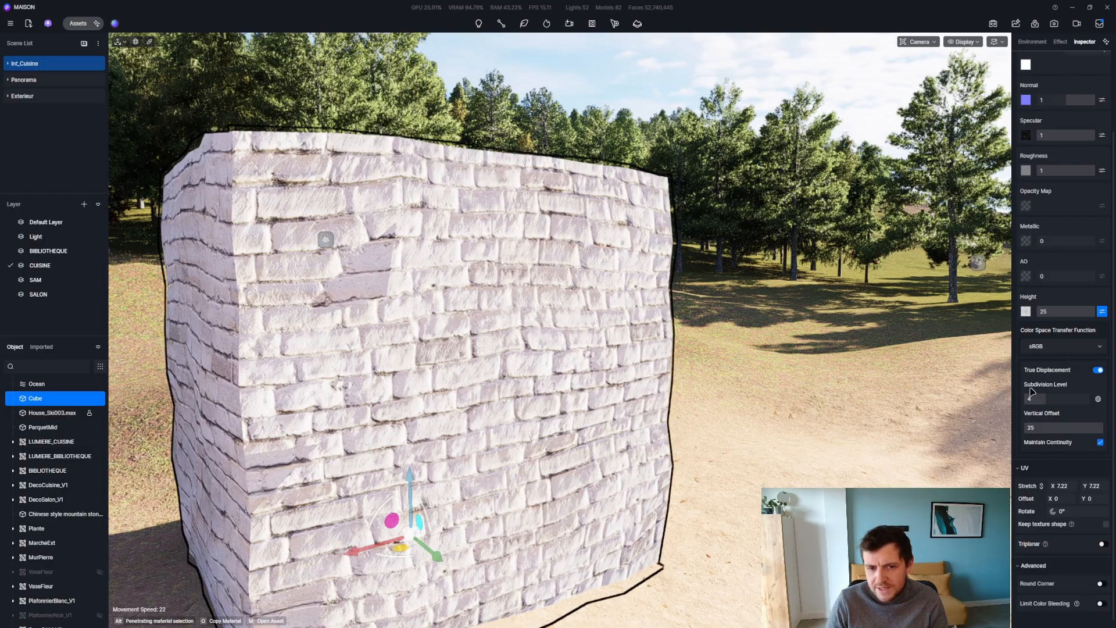
pyautogui.moveTo(1059, 315); pyautogui.dragTo(1039, 333)
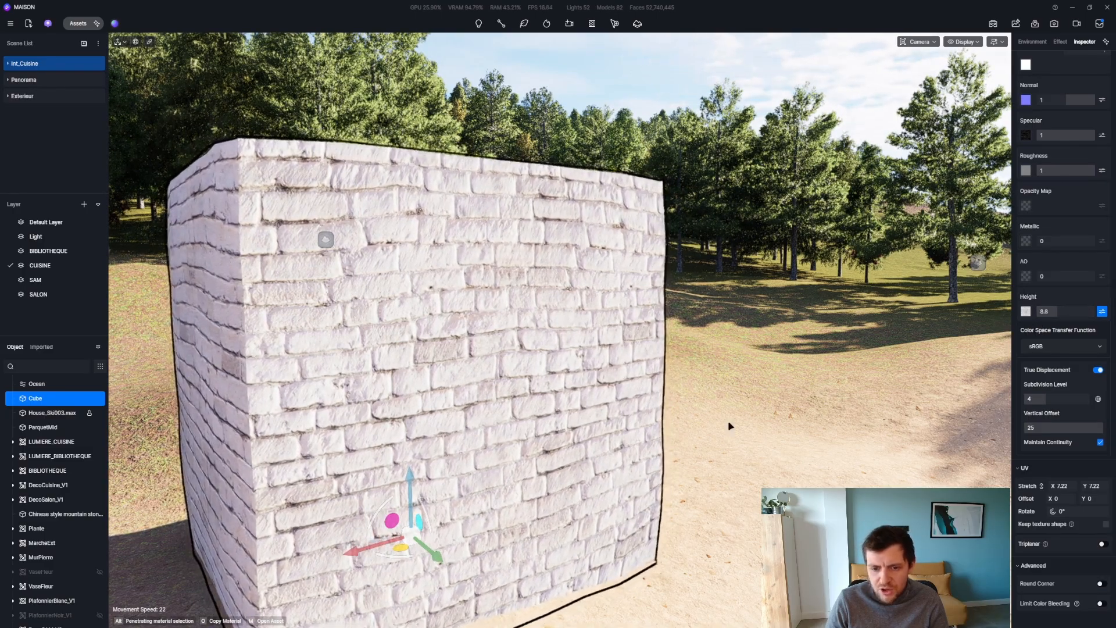
pyautogui.moveTo(738, 250); pyautogui.dragTo(405, 240, button='right')
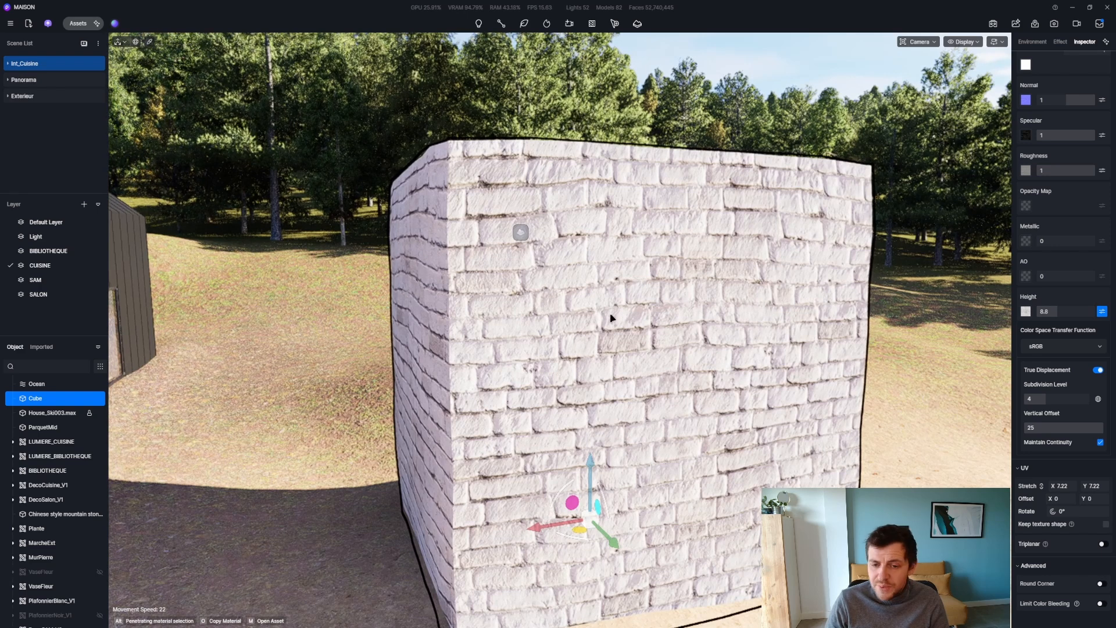
pyautogui.press('d')
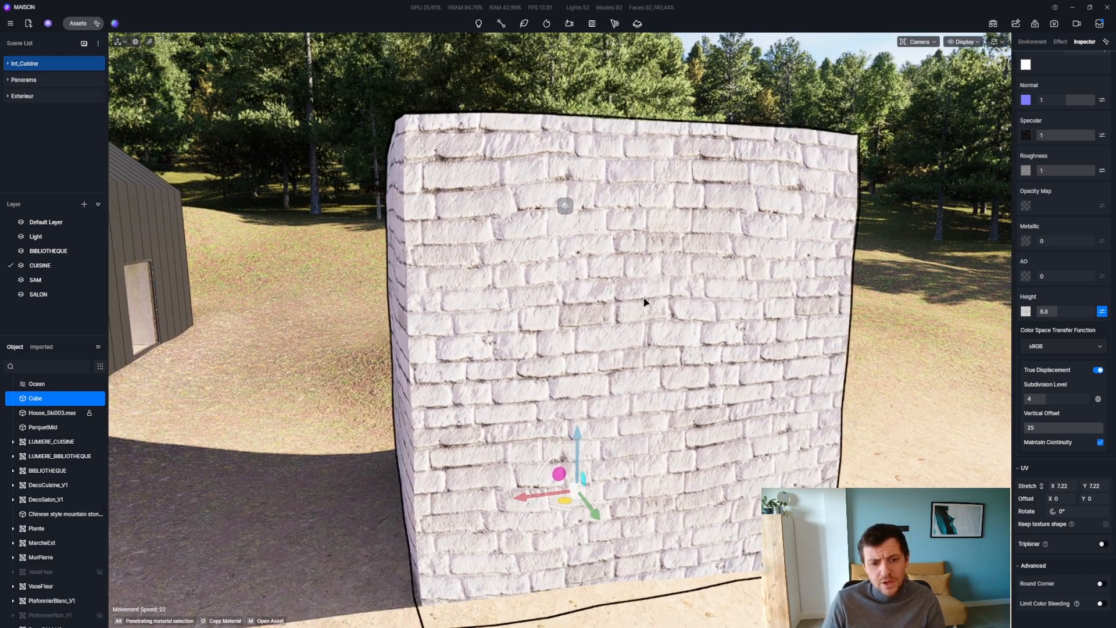
# Step: Delete the brick-covered test cube beside the house
pyautogui.press('s')
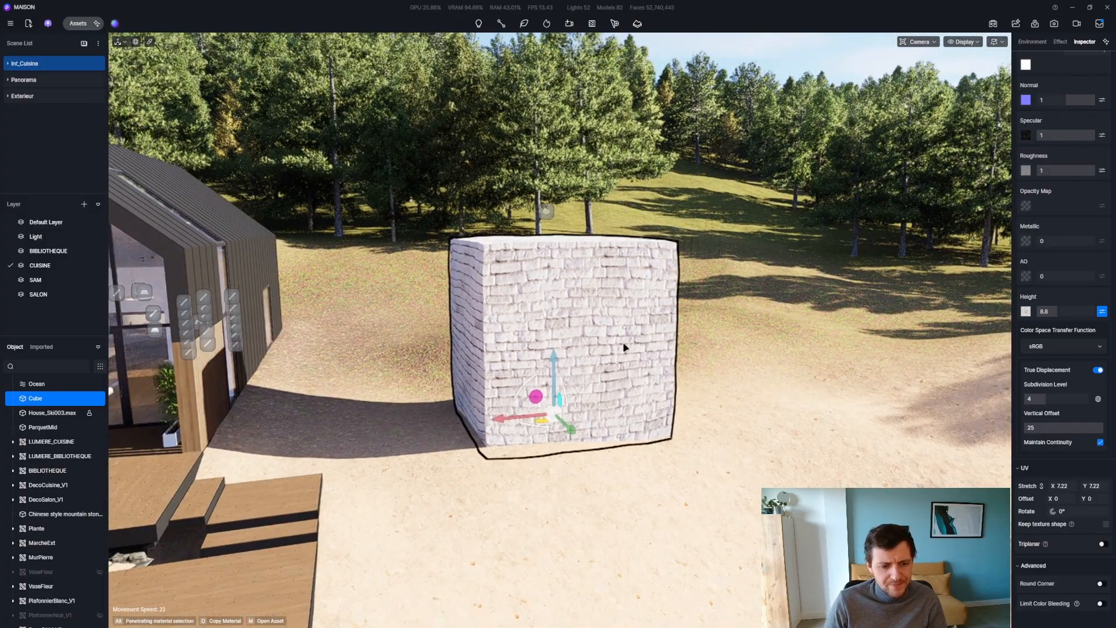
pyautogui.click(624, 347)
pyautogui.click(623, 347)
pyautogui.press('Delete')
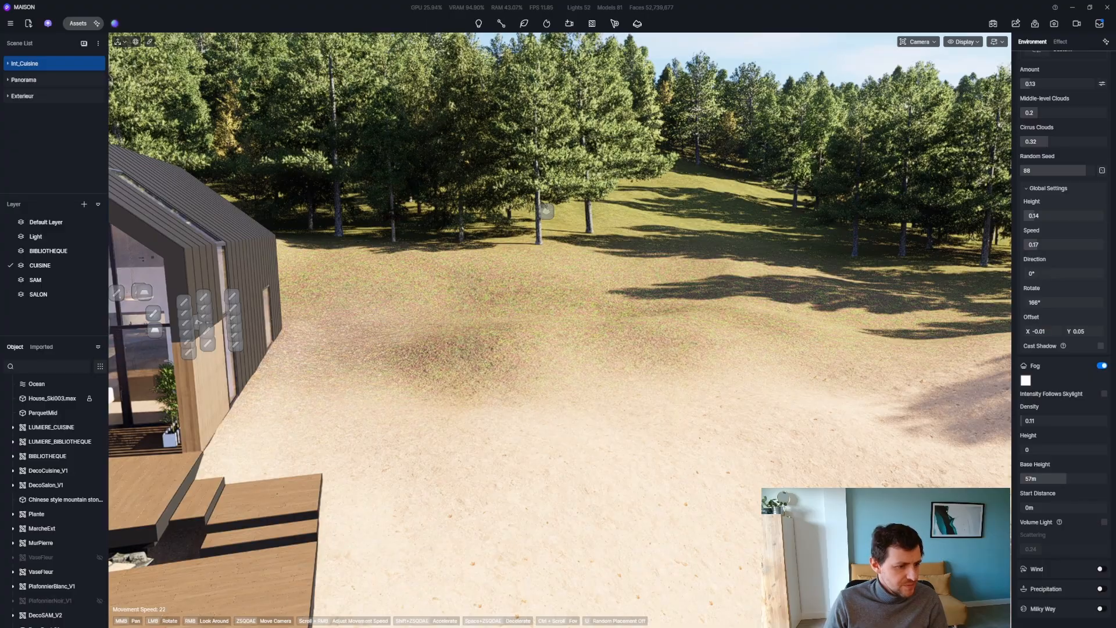
# Step: Return the view to the house terrace and open AI model generation in Image to 3D mode
pyautogui.moveTo(470, 305); pyautogui.dragTo(235, 304, button='right')
pyautogui.press('e')
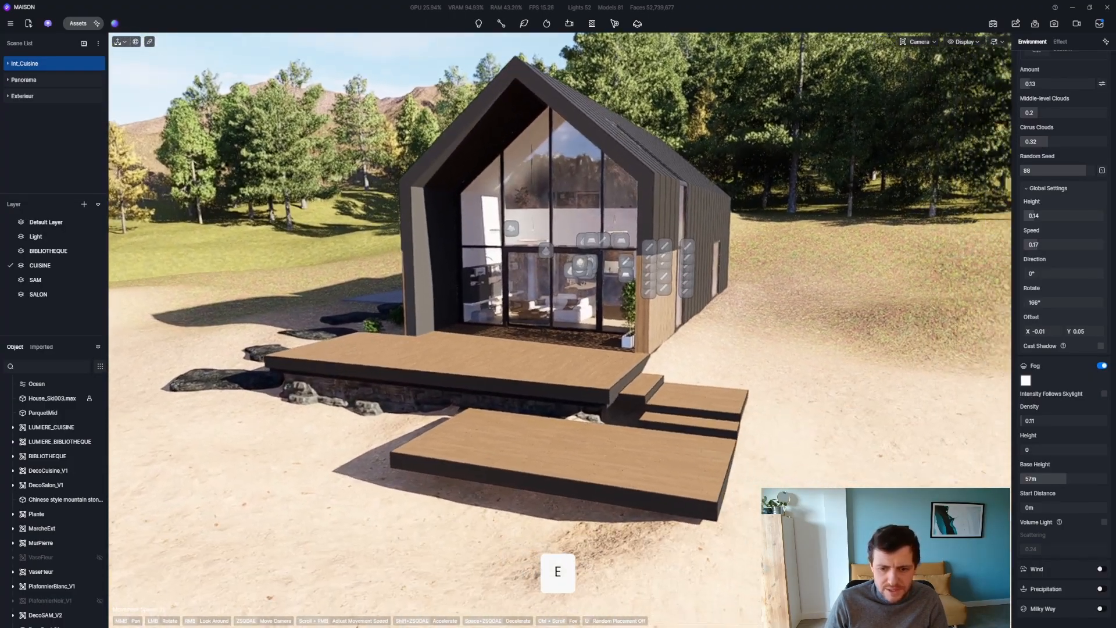
pyautogui.press('q')
pyautogui.press('z')
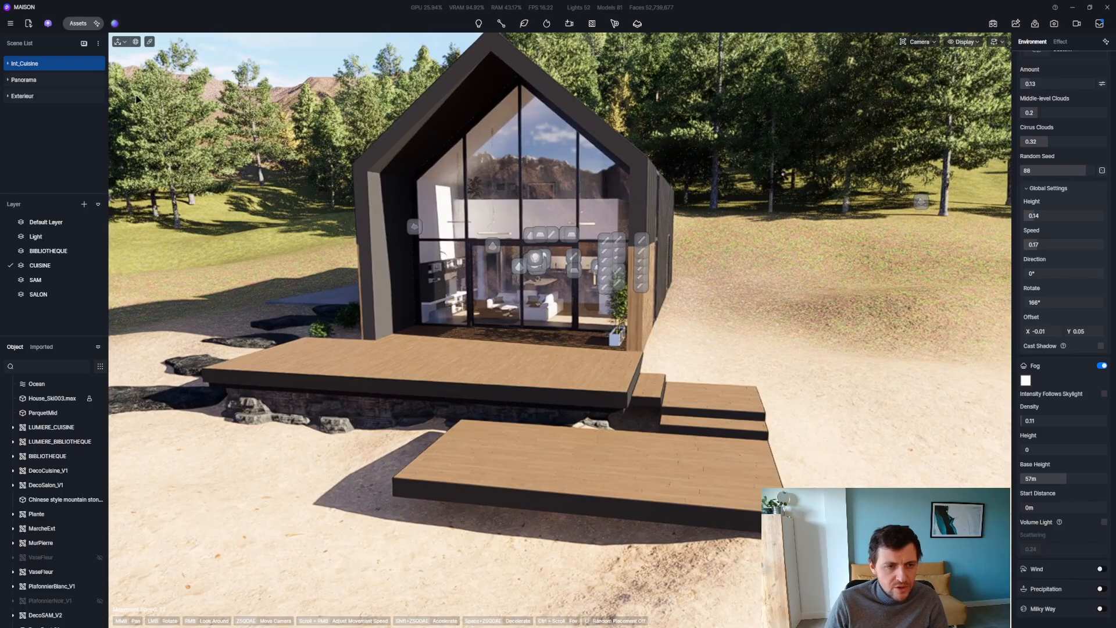
pyautogui.click(96, 28)
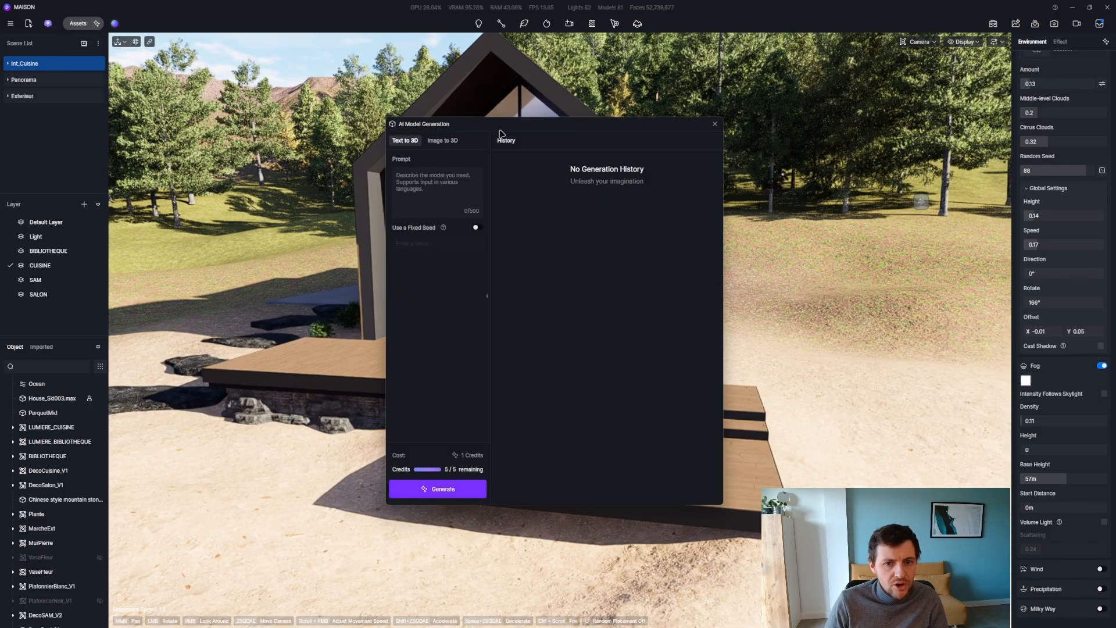
pyautogui.moveTo(501, 132); pyautogui.dragTo(248, 122)
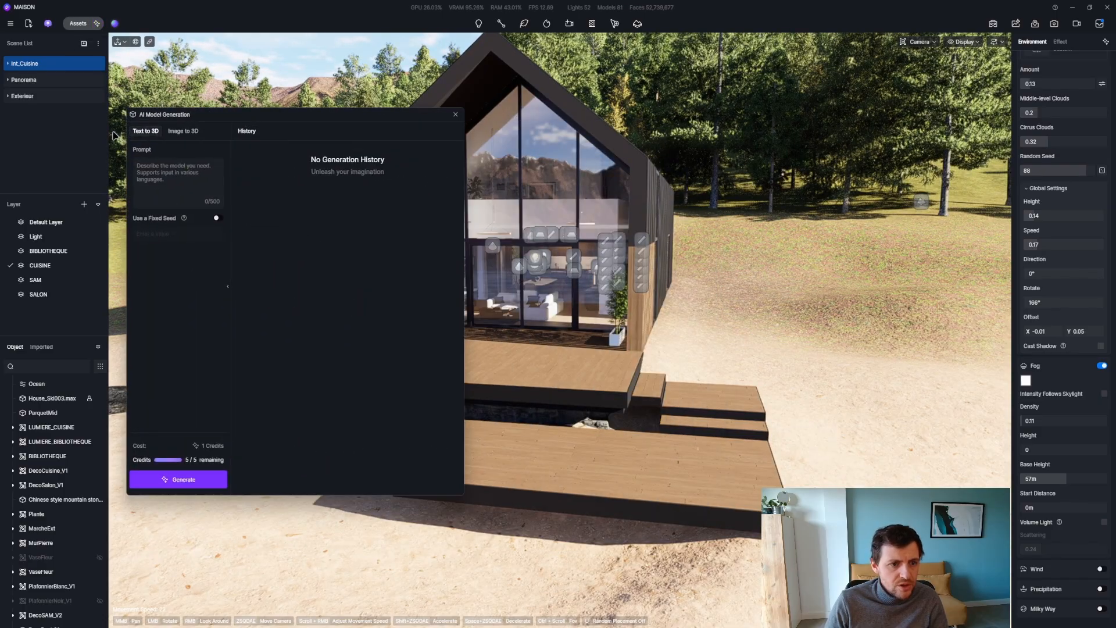
pyautogui.click(183, 131)
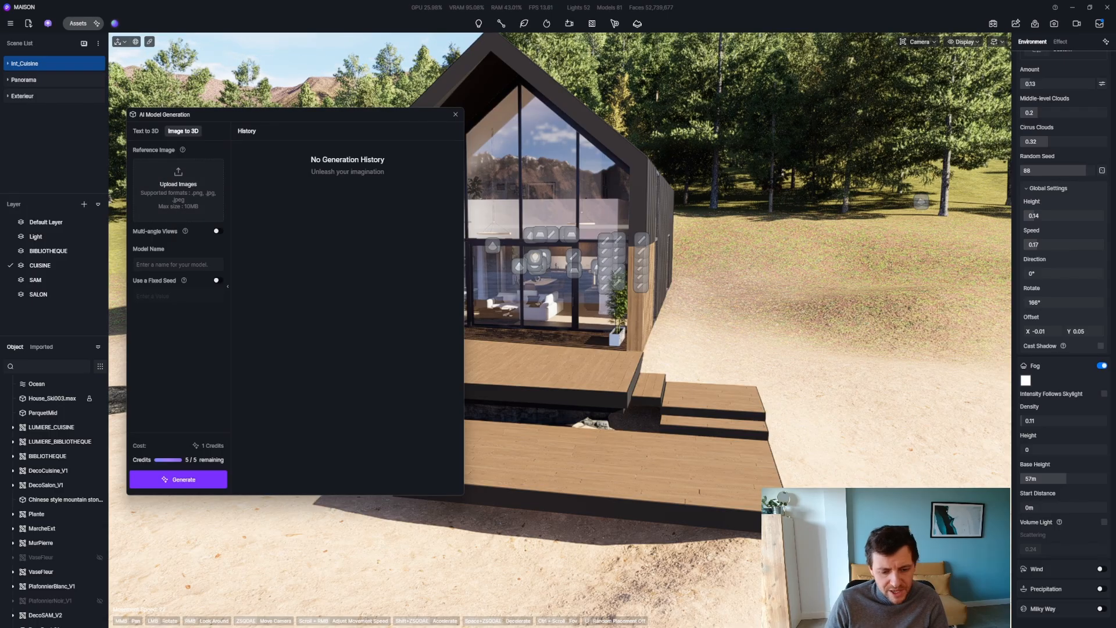
# Step: Load the wooden armchair picture as the reference image for the Image to 3D generation
pyautogui.moveTo(338, 627)
pyautogui.click(338, 586)
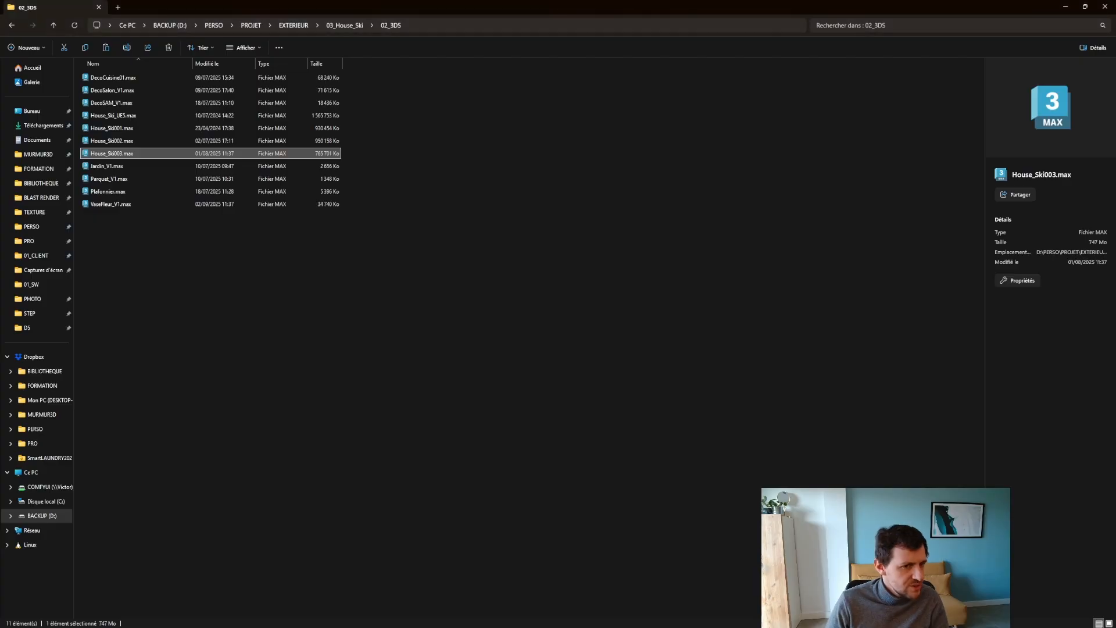
pyautogui.moveTo(193, 4); pyautogui.dragTo(0, 209)
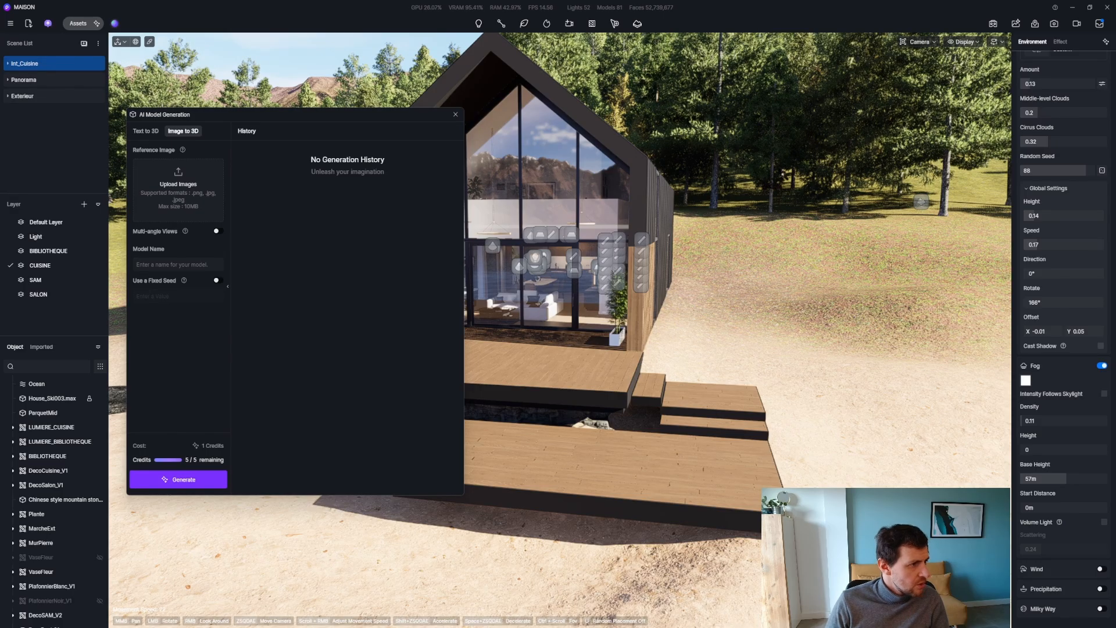
pyautogui.press('ctrl')
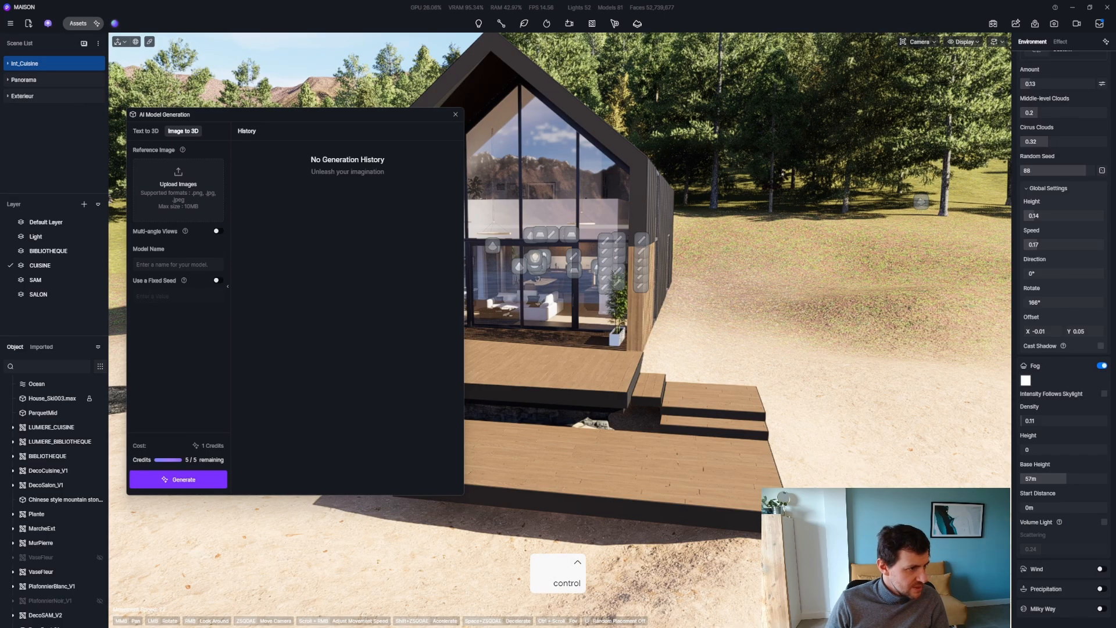
pyautogui.click(179, 184)
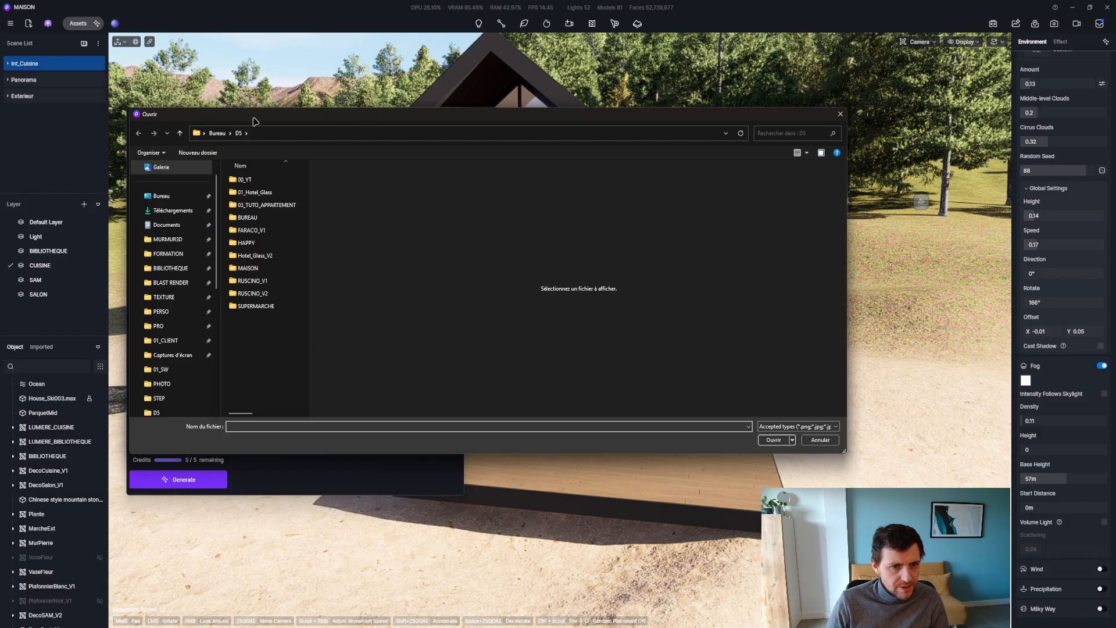
pyautogui.press('Escape')
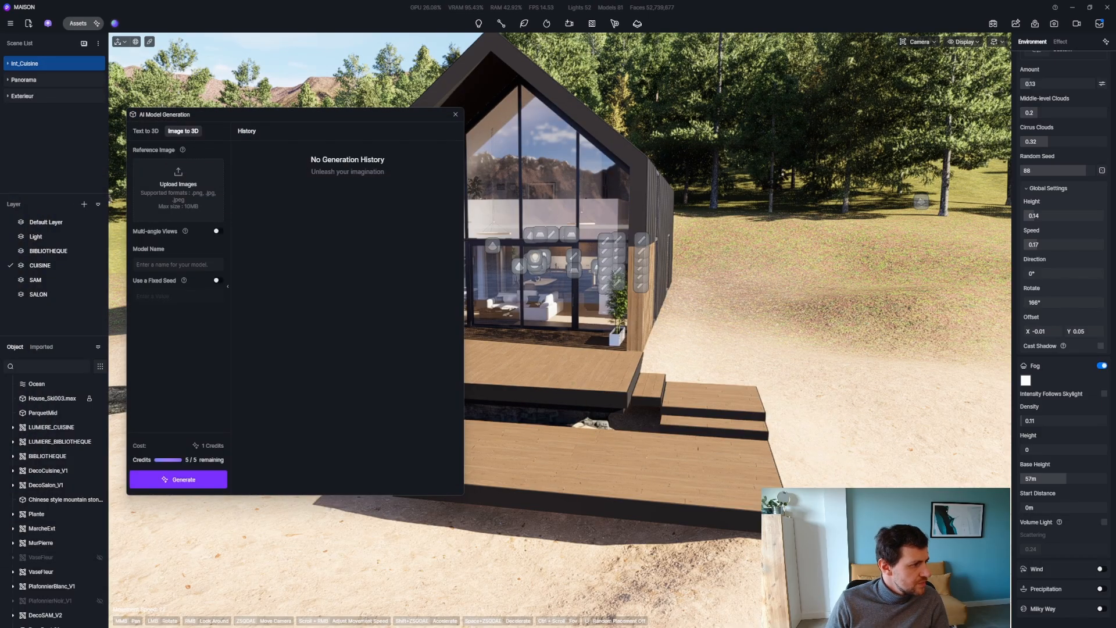
pyautogui.press('ctrl')
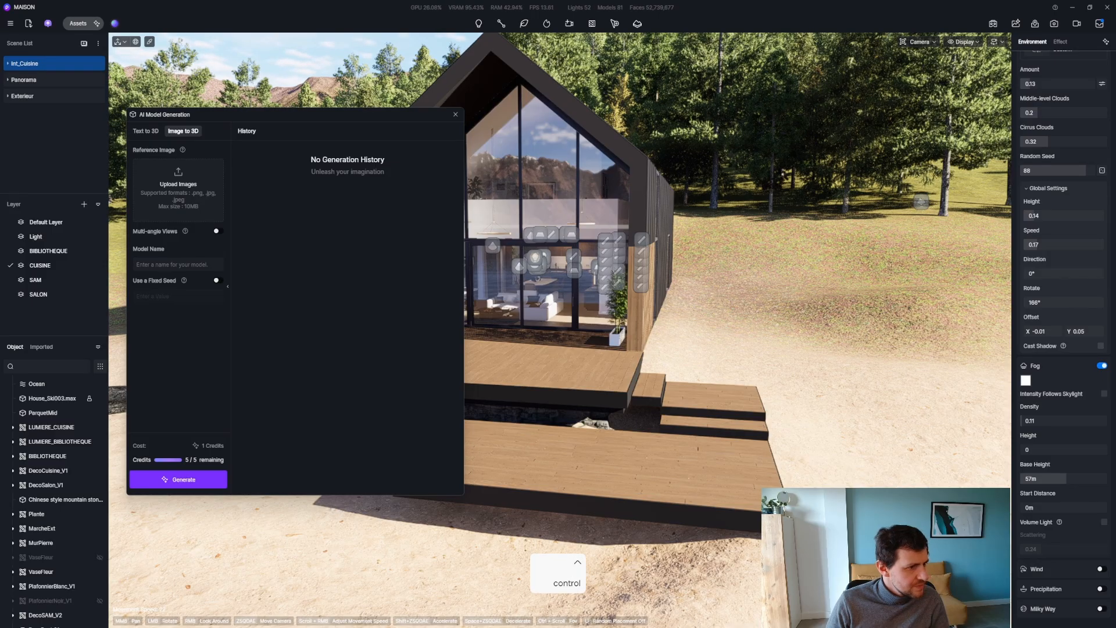
pyautogui.hotkey('ctrl', 'v')
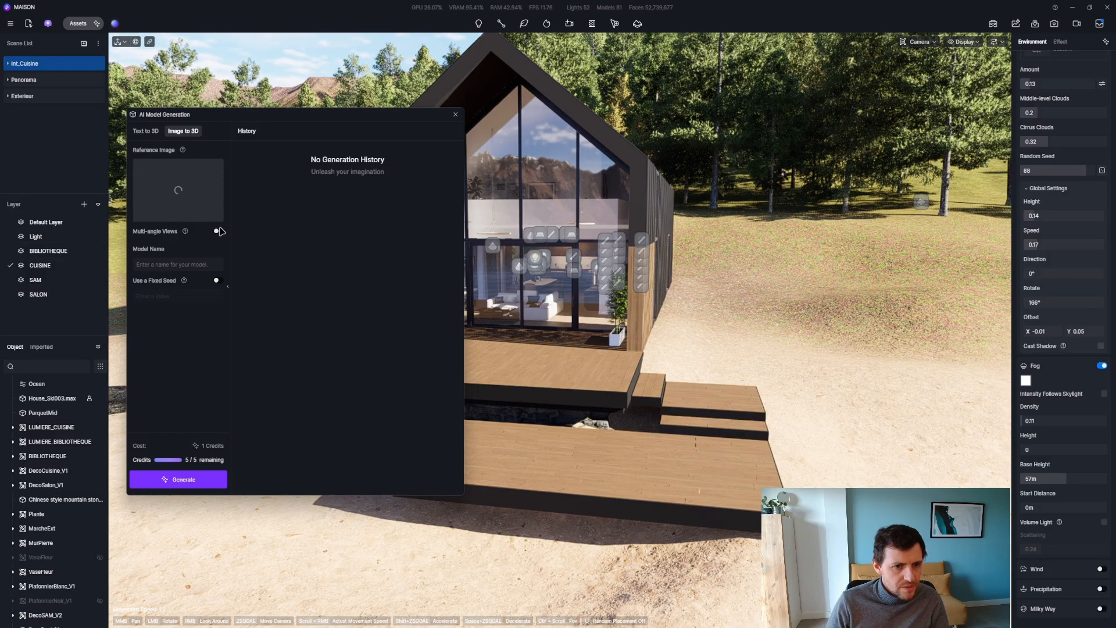
# Step: Enable multi-angle views and add two further pictures of the chair
pyautogui.click(219, 231)
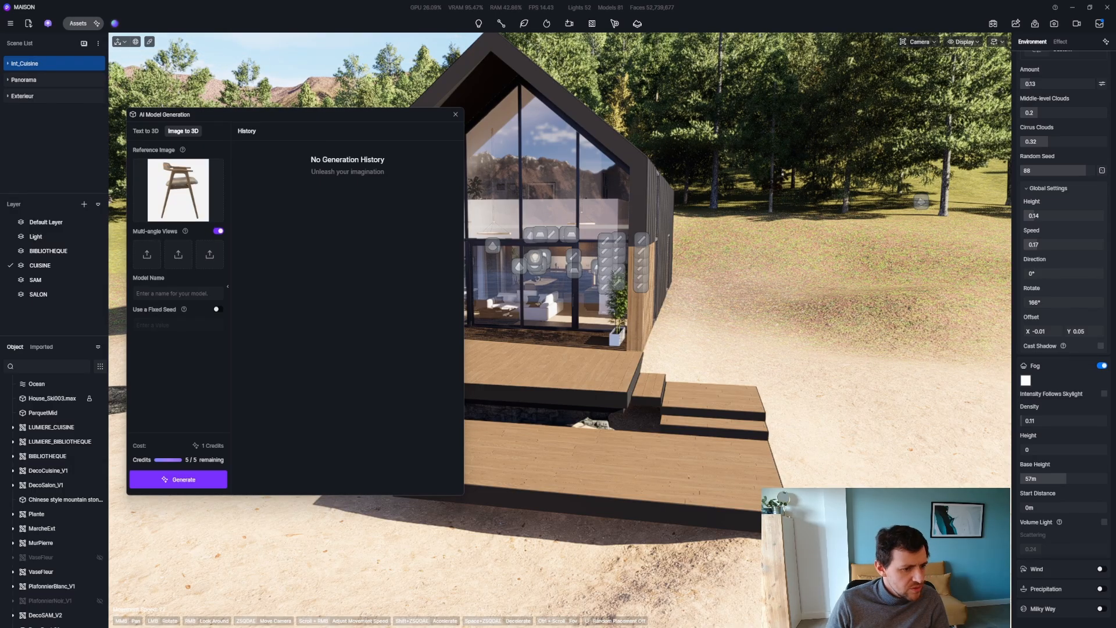
pyautogui.doubleClick(82, 314)
pyautogui.click(182, 256)
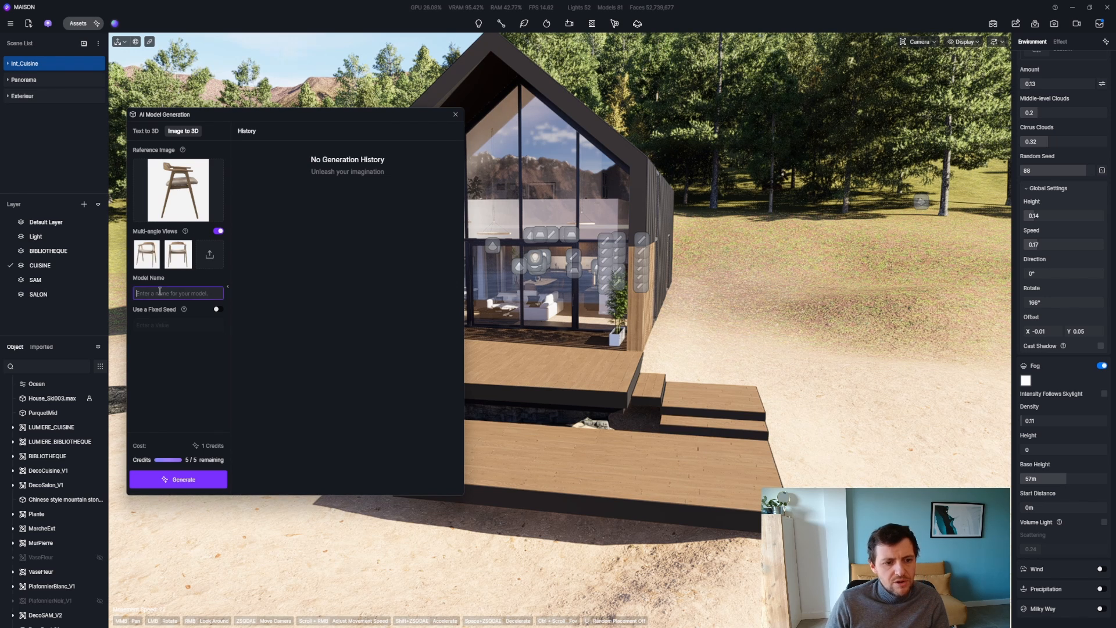
# Step: Name the model BoConcept_Seoul and generate it from the chair pictures
pyautogui.write('Chaise')
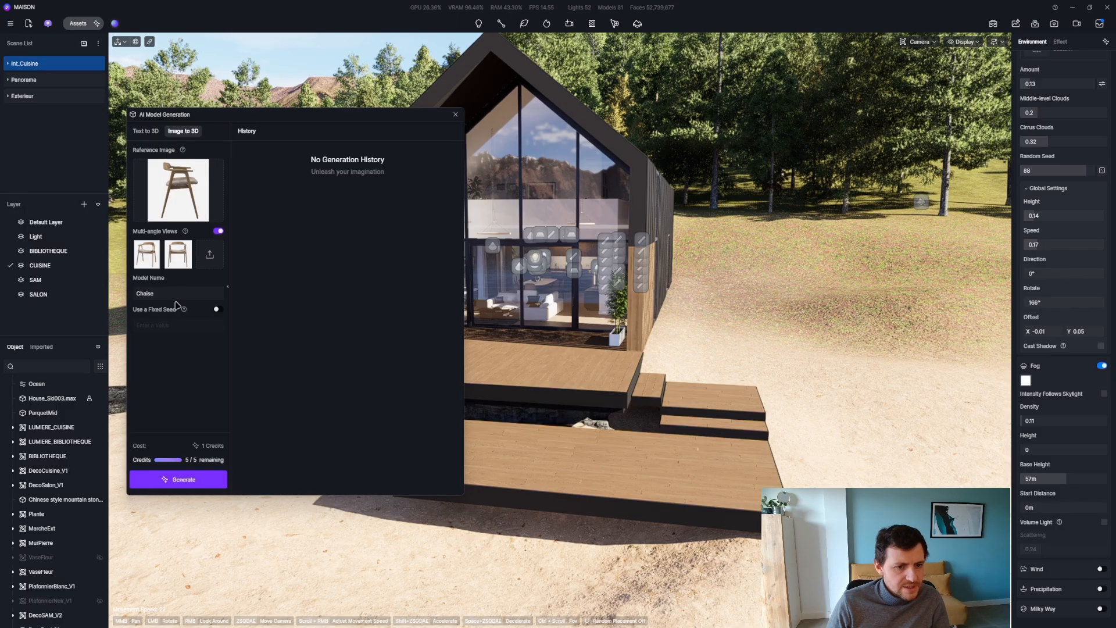
pyautogui.doubleClick(177, 292)
pyautogui.press('shift')
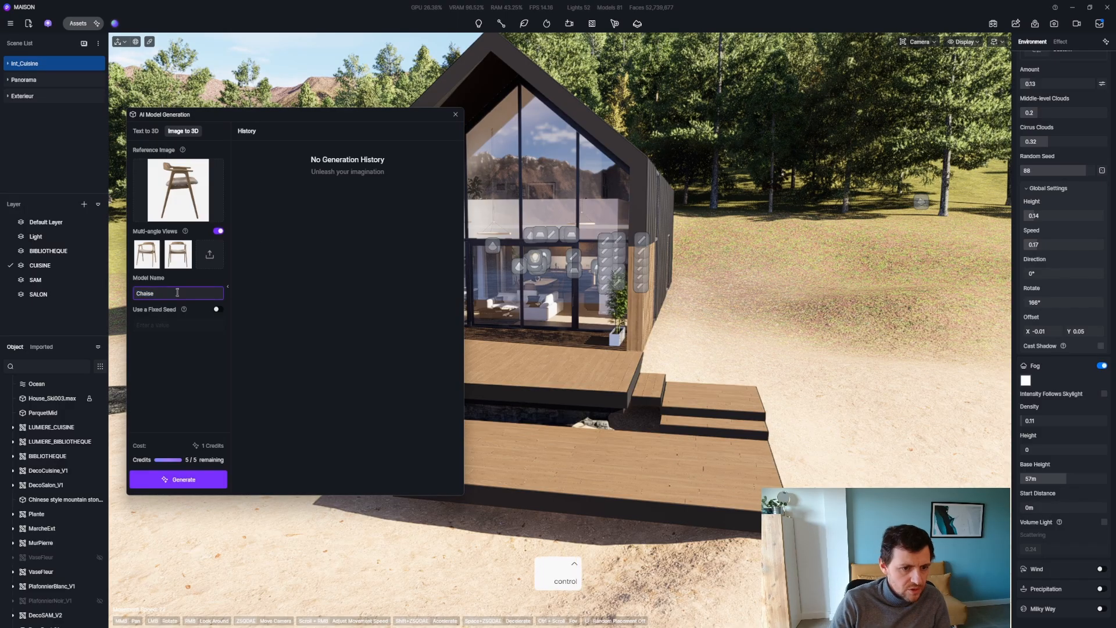
pyautogui.write('So')
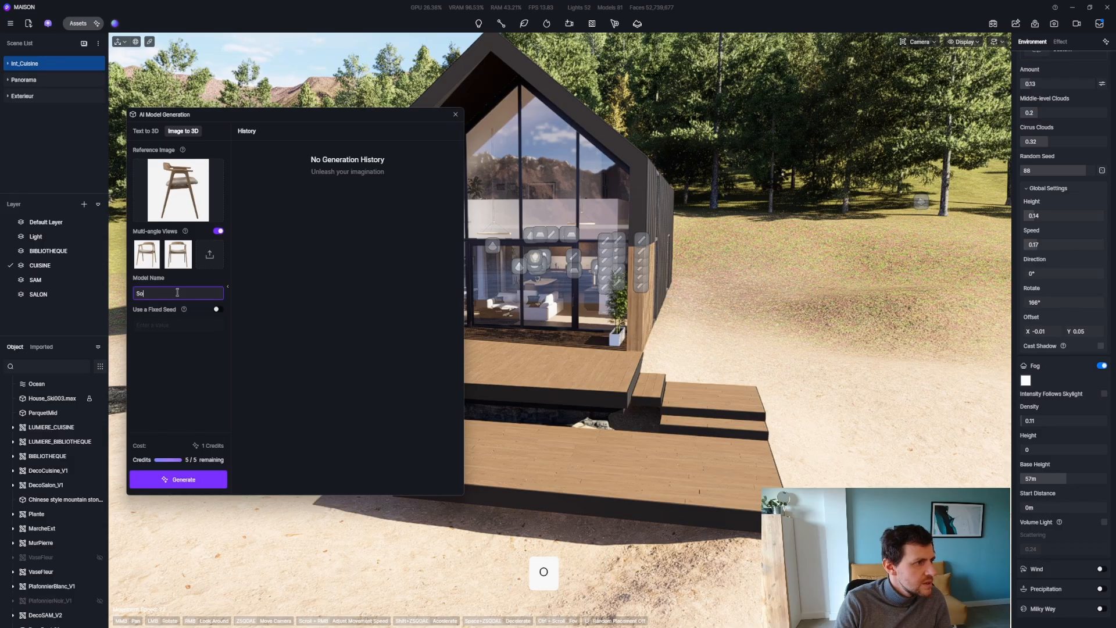
pyautogui.write('ul')
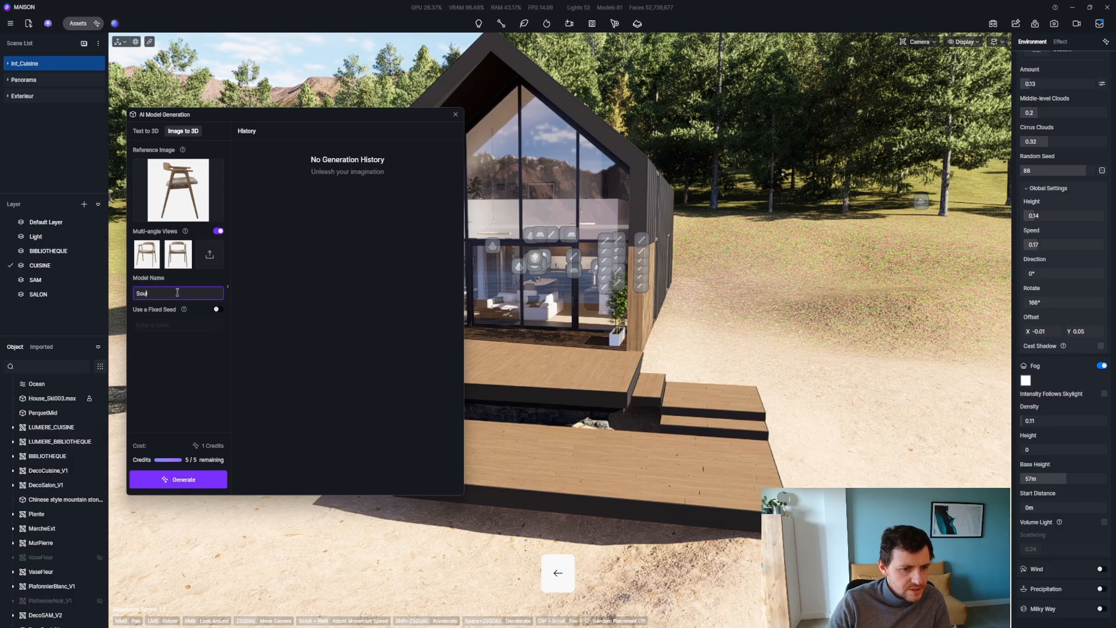
pyautogui.write('e')
pyautogui.press('Left')
pyautogui.press('Left')
pyautogui.write('Bo')
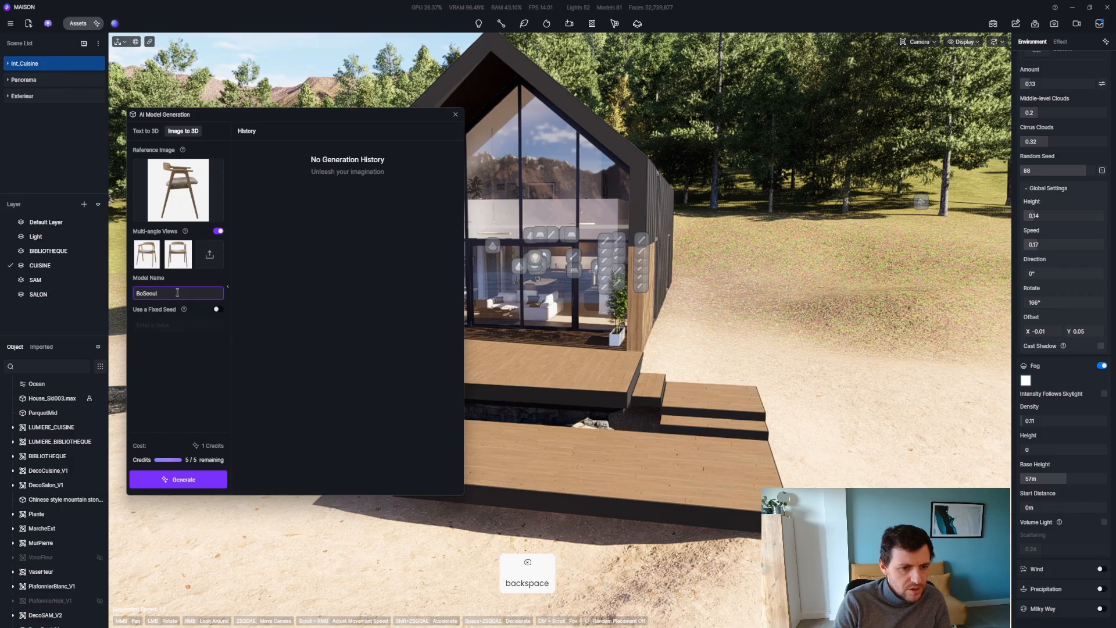
pyautogui.write('Concept_')
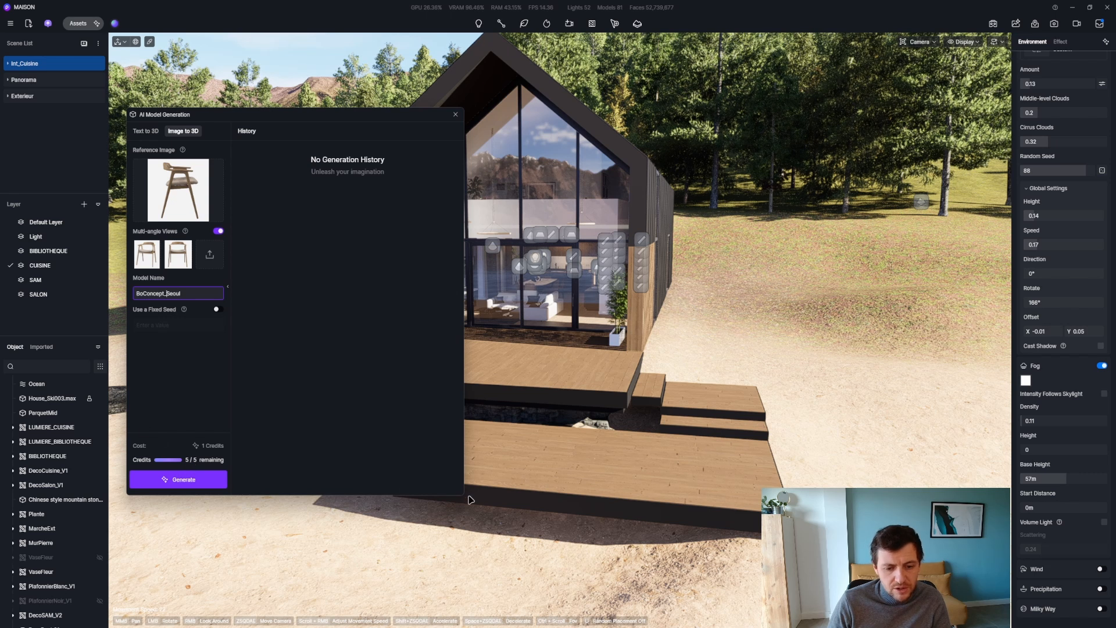
pyautogui.click(180, 479)
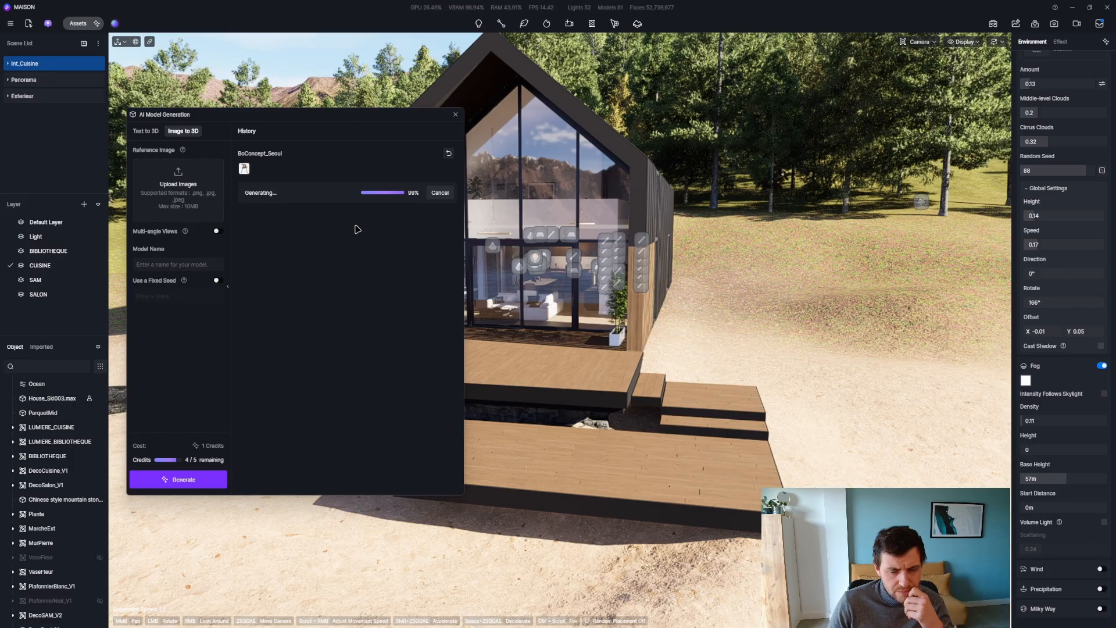
# Step: Place the generated chair on the house's wooden terrace and close the AI model generation dialog
pyautogui.moveTo(300, 248)
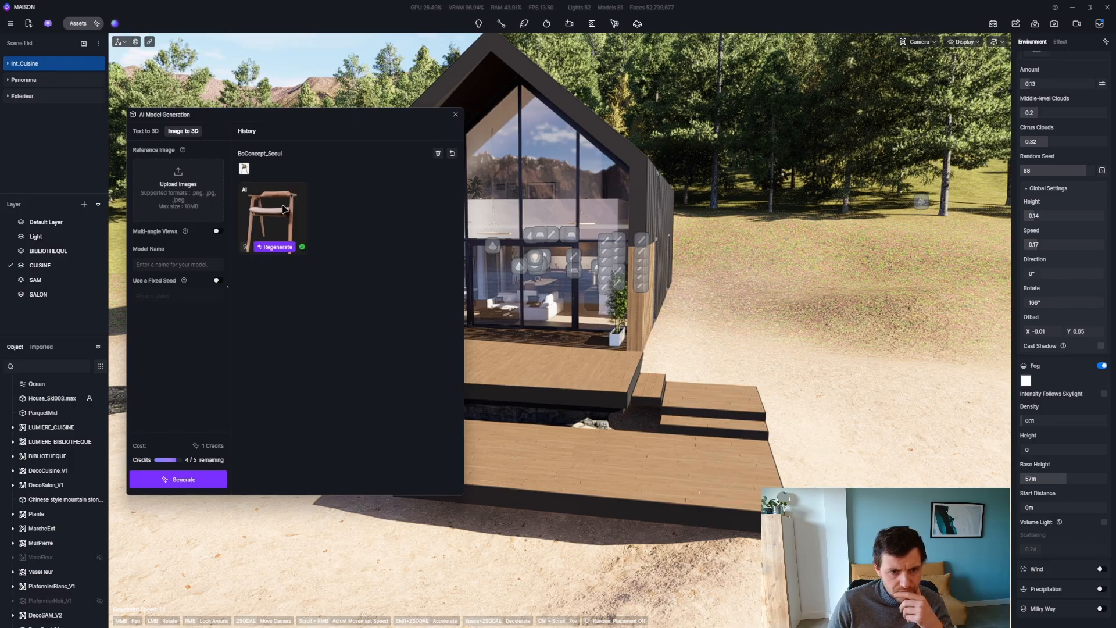
pyautogui.moveTo(293, 220); pyautogui.dragTo(517, 349)
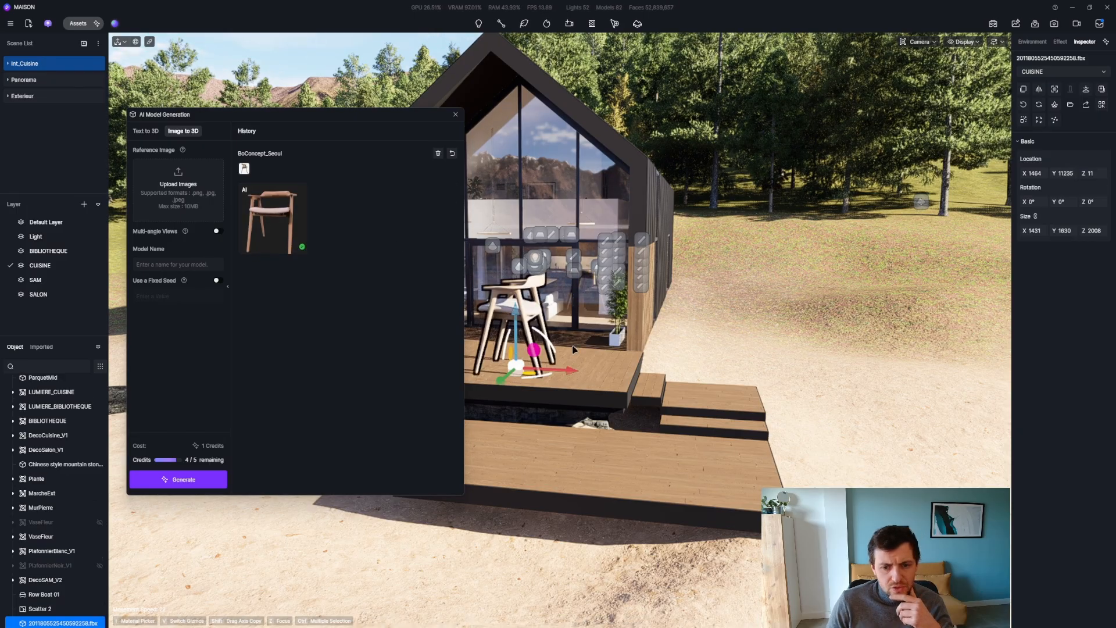
pyautogui.click(455, 114)
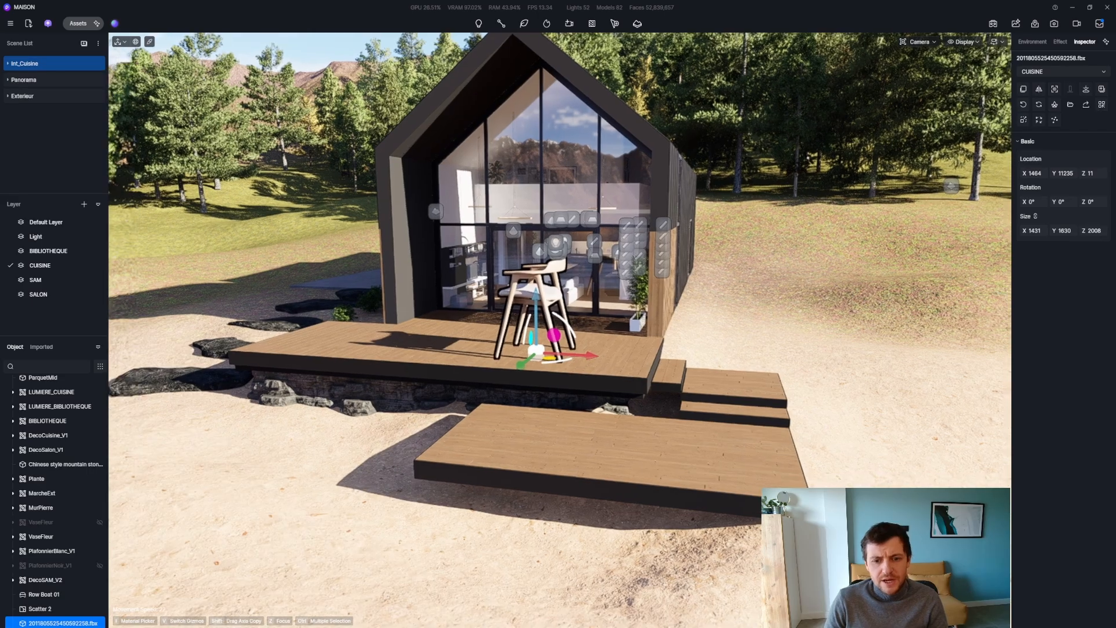
# Step: Scale the chair on the terrace down uniformly to a size of about 533 × 607 × 748
pyautogui.press('z')
pyautogui.press('q')
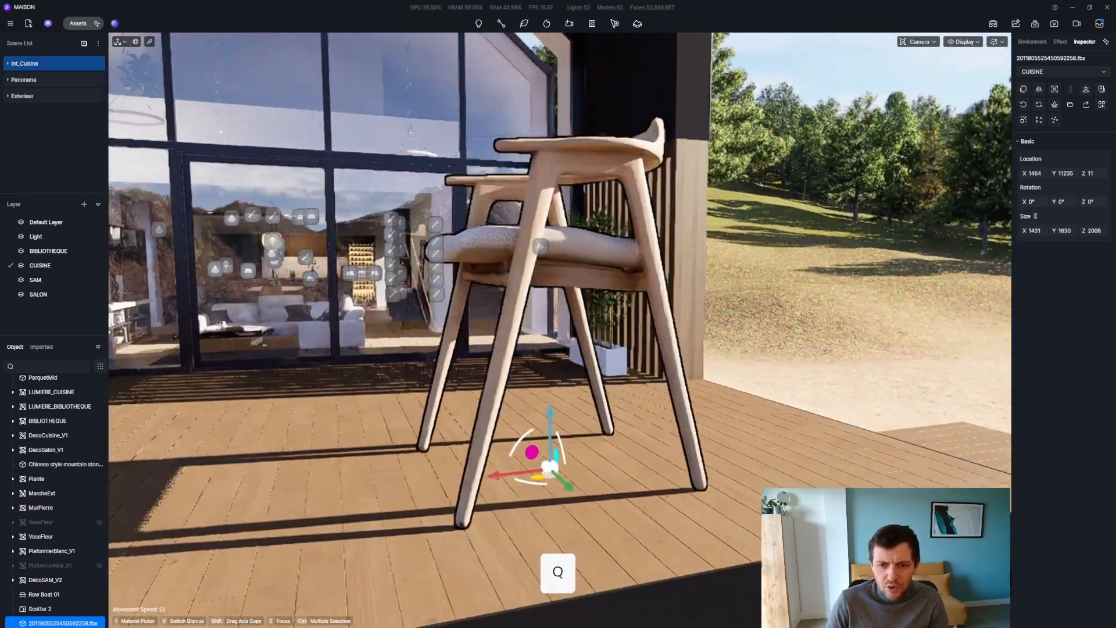
pyautogui.press('z')
pyautogui.press('q')
pyautogui.moveTo(484, 329); pyautogui.dragTo(567, 340, button='right')
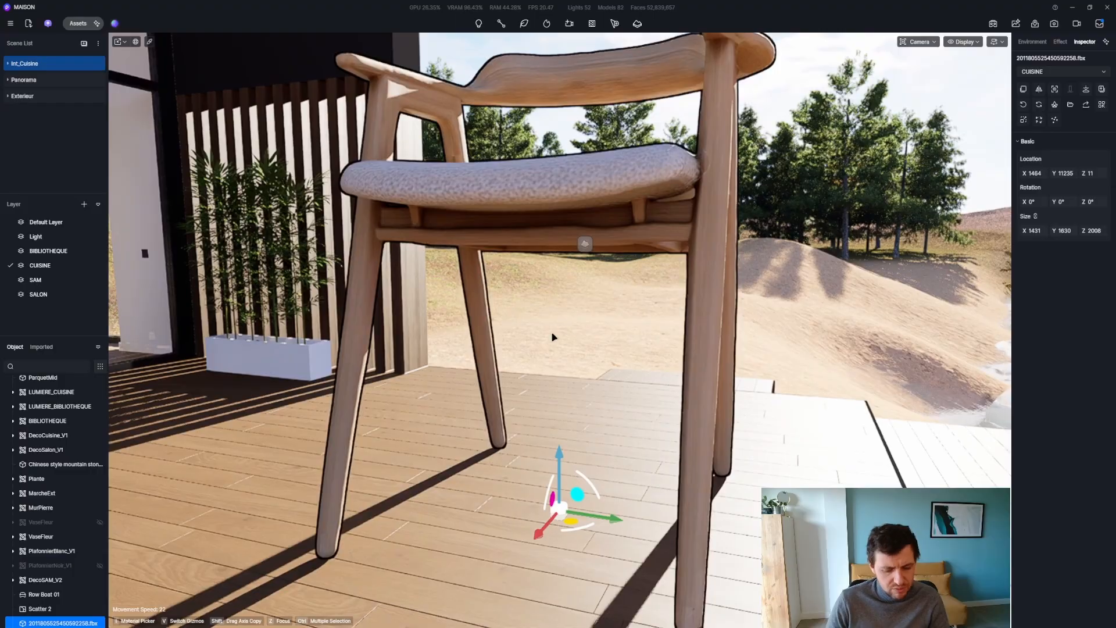
pyautogui.press('v')
pyautogui.moveTo(559, 465); pyautogui.dragTo(598, 605)
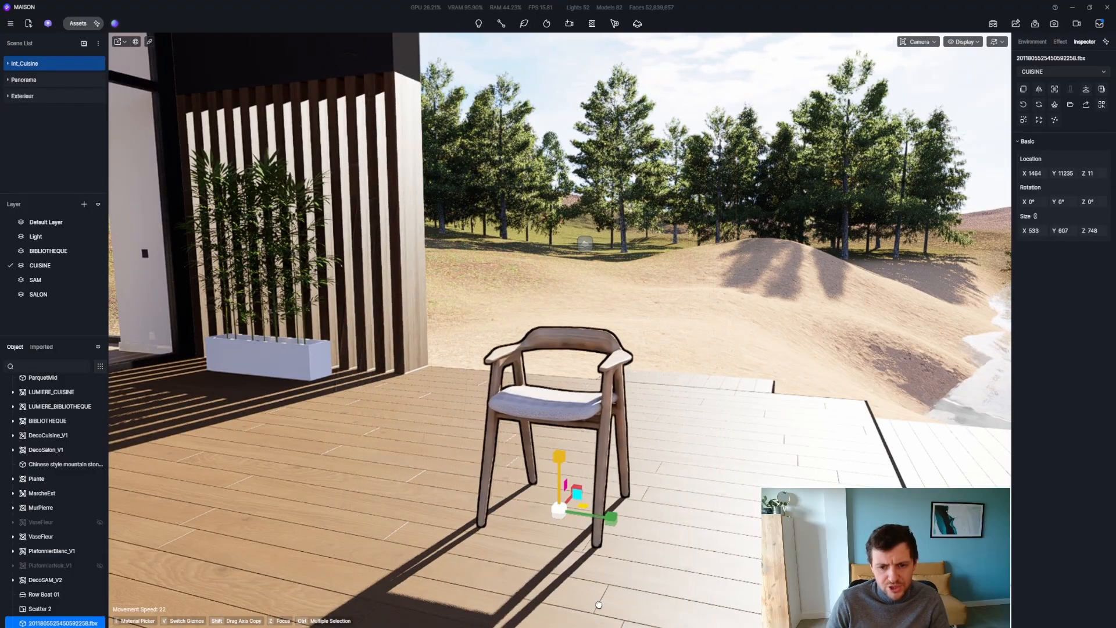
# Step: Compare the generated chair's shape and materials with the original reference picture from a similar viewing angle
pyautogui.press('d')
pyautogui.moveTo(640, 476); pyautogui.dragTo(633, 466, button='right')
pyautogui.press('q')
pyautogui.rightClick(633, 467)
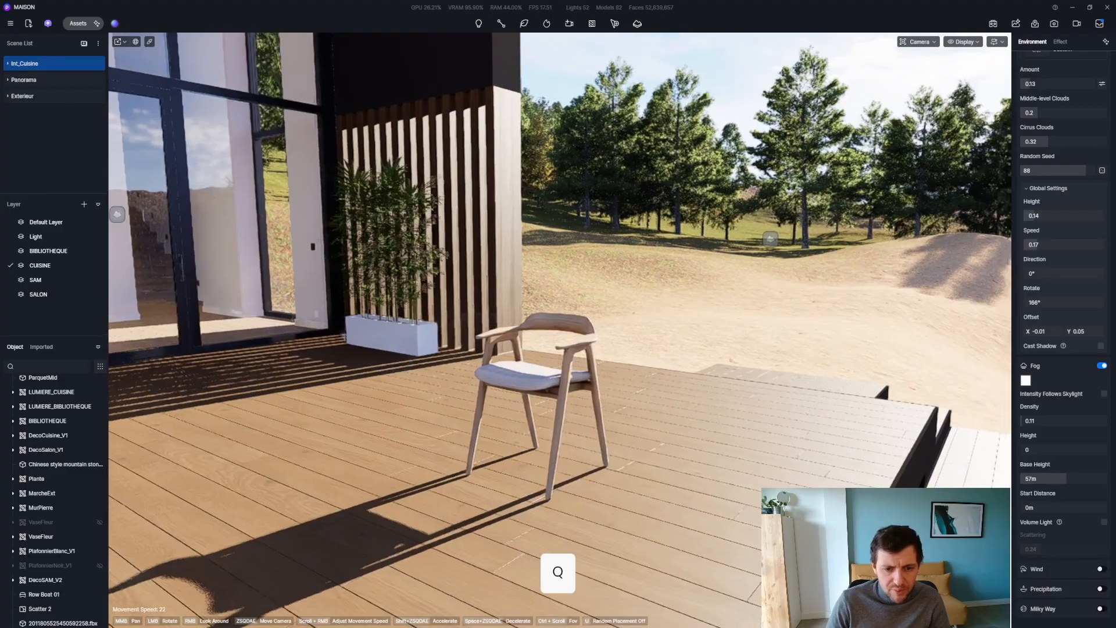
pyautogui.press('z')
pyautogui.hotkey('alt', 'Tab')
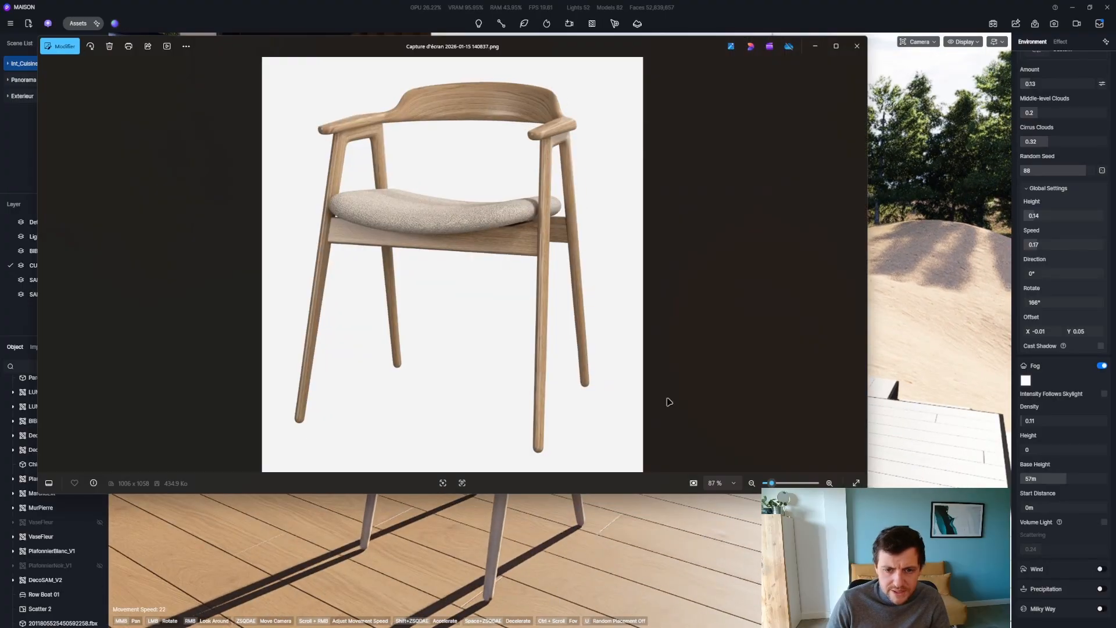
pyautogui.moveTo(593, 46); pyautogui.dragTo(198, 167)
pyautogui.click(548, 333)
pyautogui.moveTo(547, 337); pyautogui.dragTo(825, 344, button='middle')
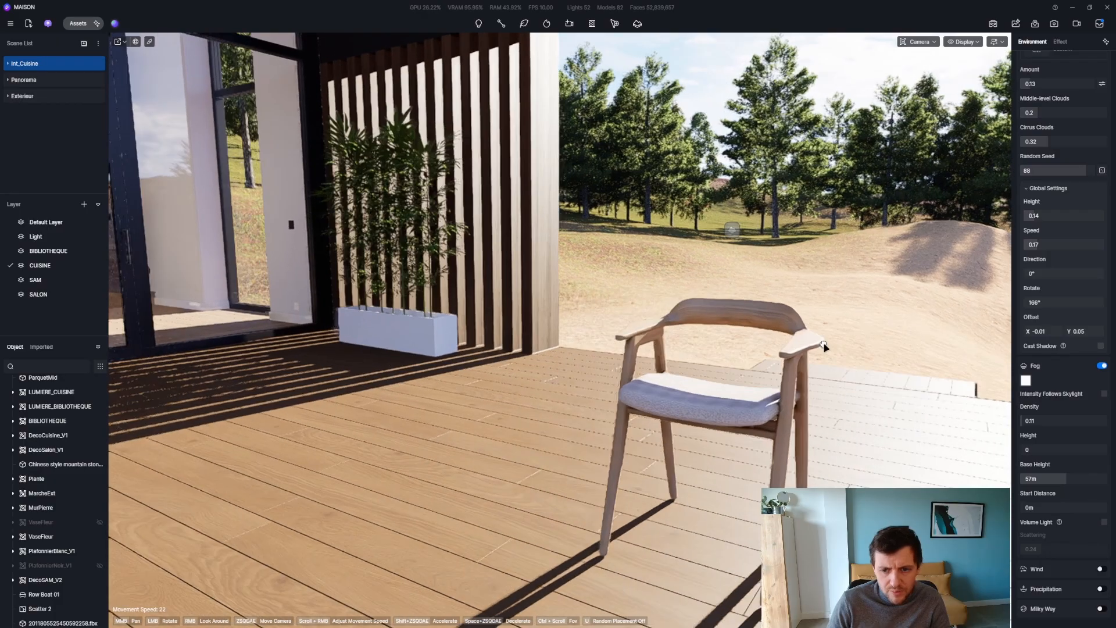
pyautogui.hotkey('alt', 'Tab')
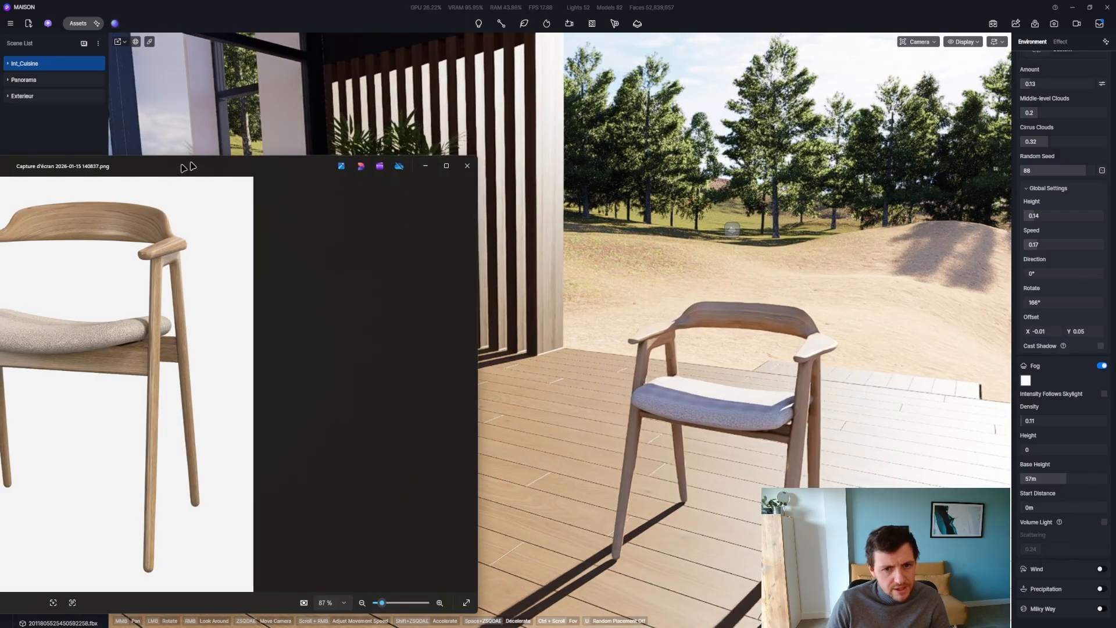
pyautogui.moveTo(174, 169); pyautogui.dragTo(329, 110)
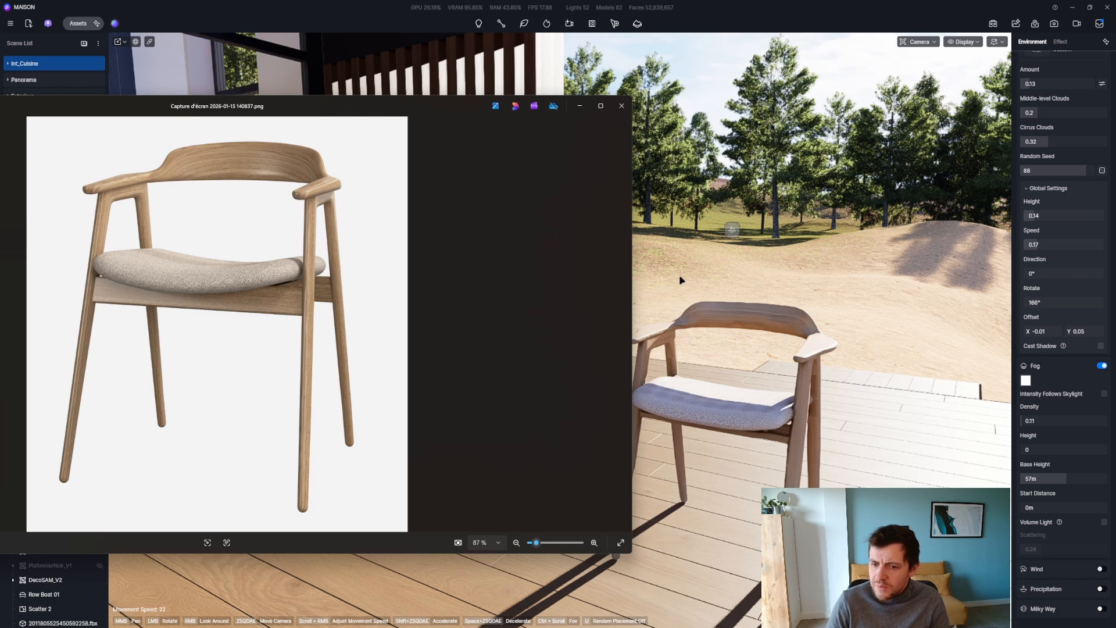
pyautogui.click(580, 105)
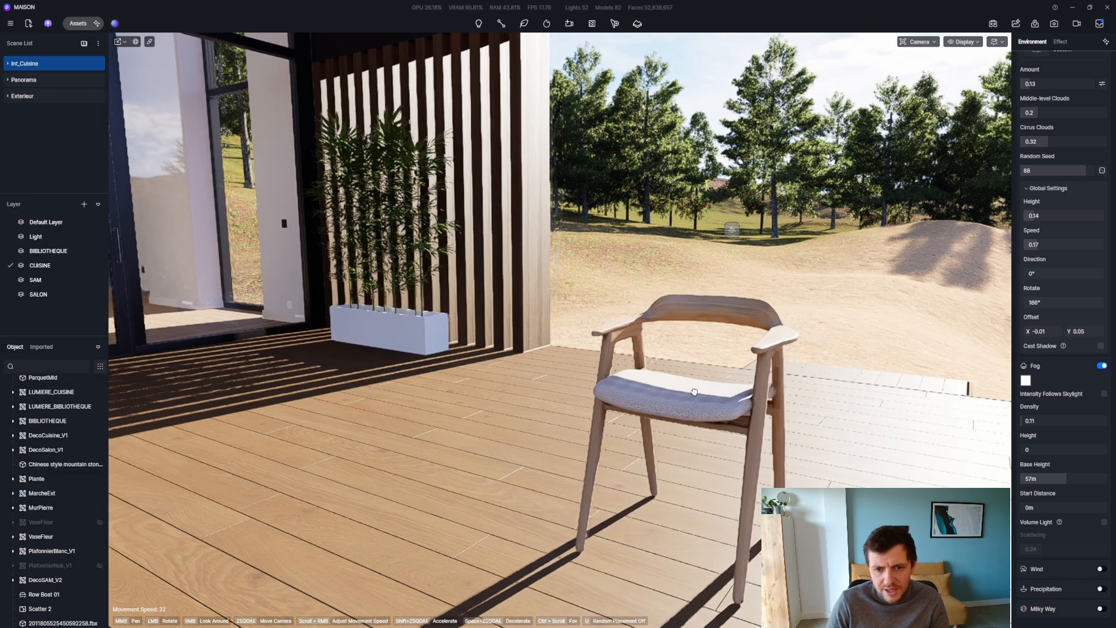
# Step: Examine the chair on the terrace from several angles and from farther back with the whole house in view
pyautogui.moveTo(694, 392); pyautogui.dragTo(466, 349, button='middle')
pyautogui.moveTo(466, 349); pyautogui.dragTo(377, 389, button='right')
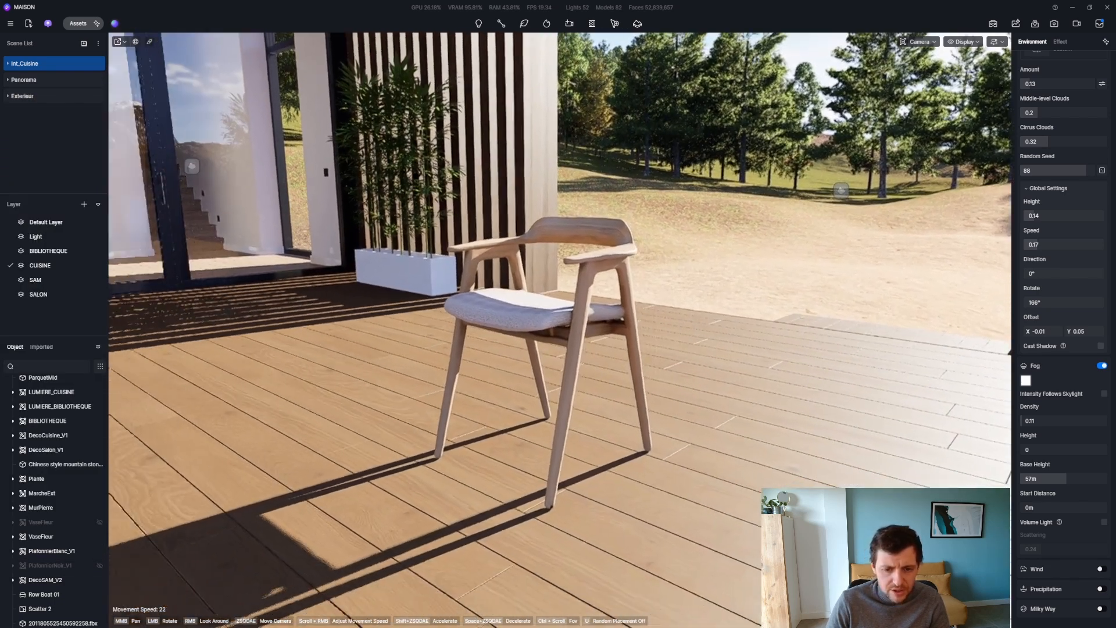
pyautogui.press('d')
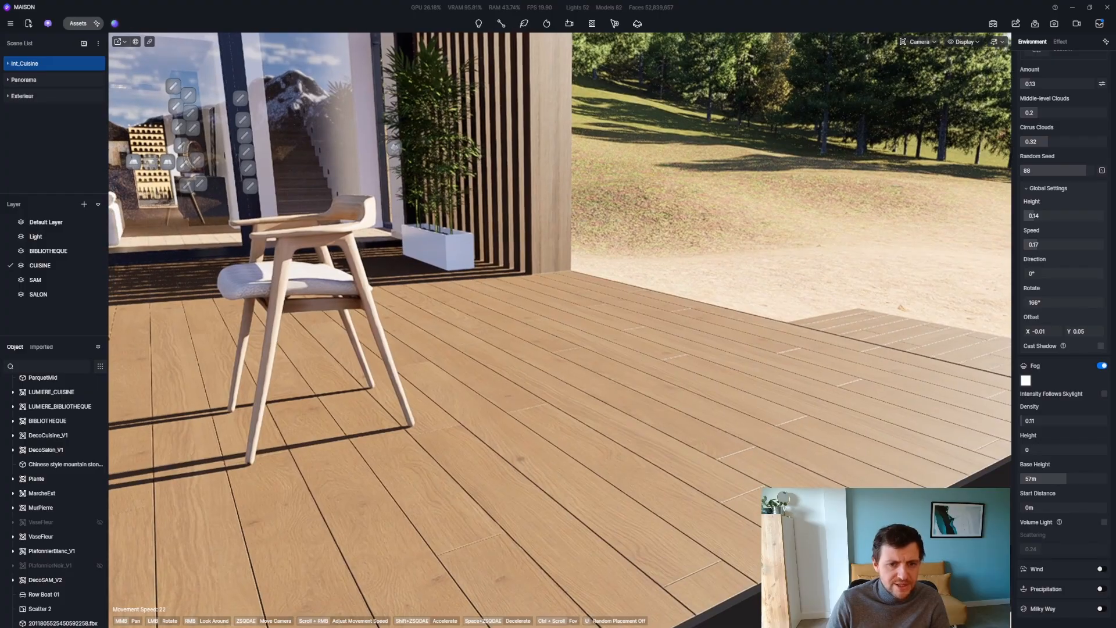
pyautogui.press('q')
pyautogui.press('a')
pyautogui.press('d')
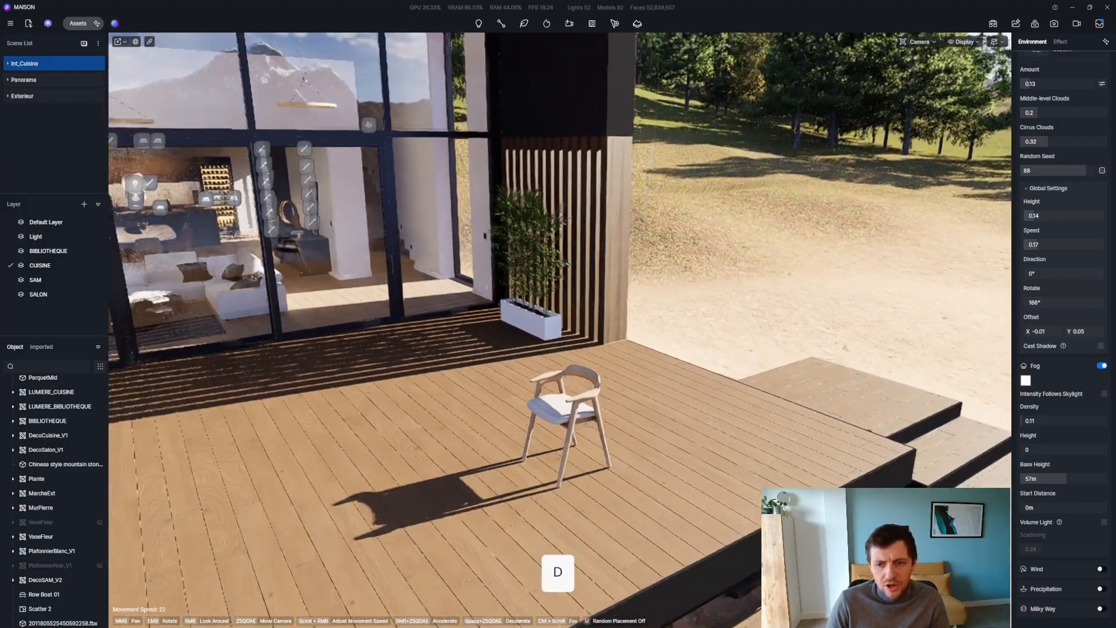
pyautogui.press('s')
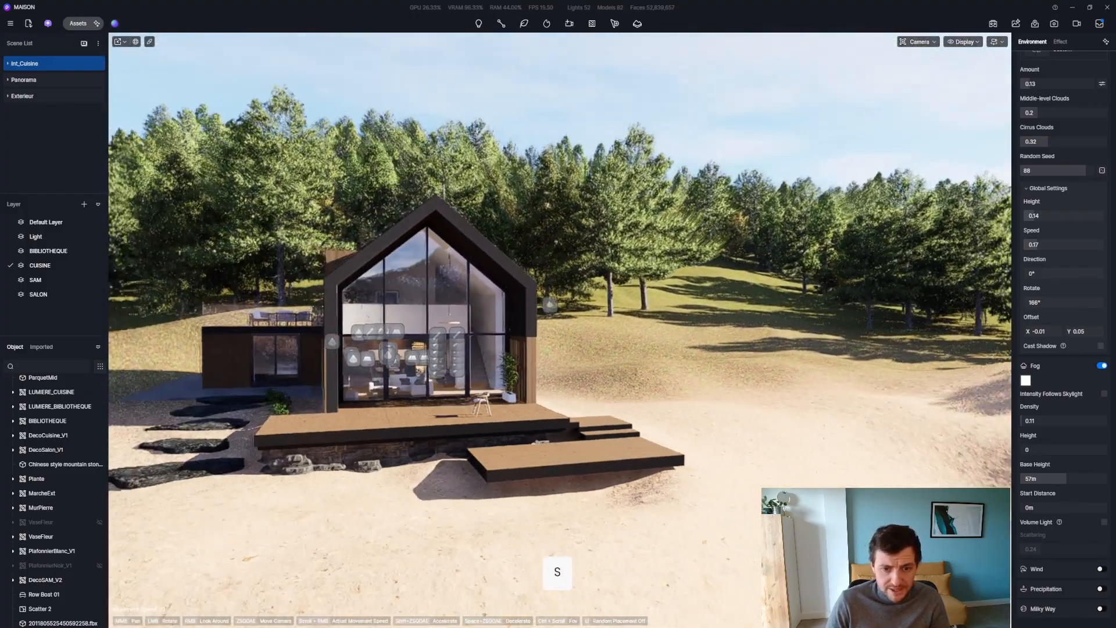
pyautogui.press('q')
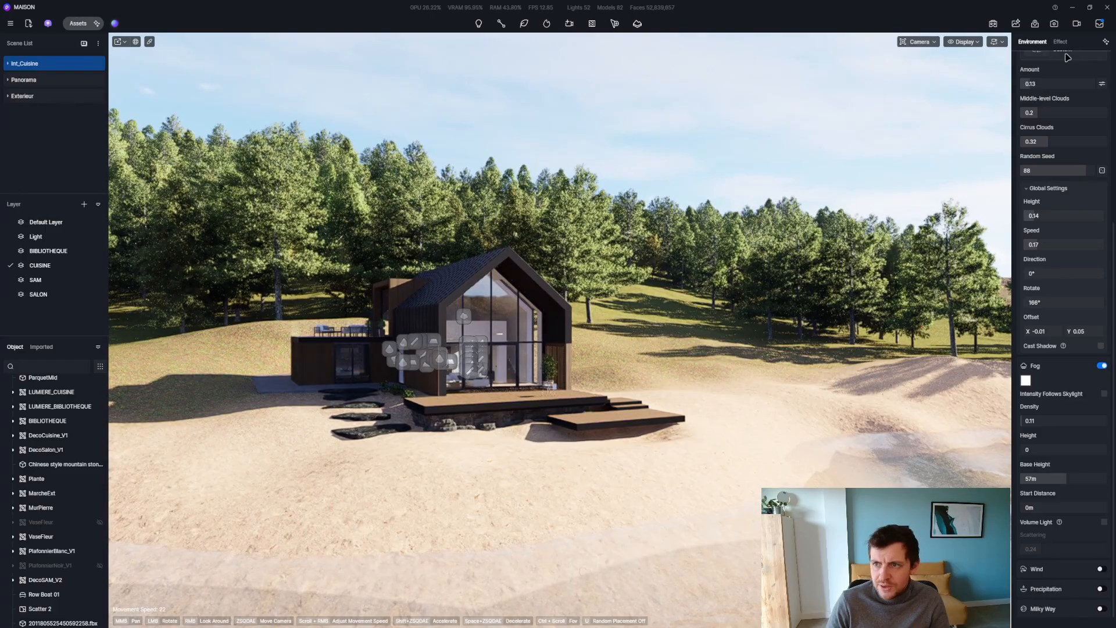
# Step: Enable the custom background color in the effect settings and set it to red
pyautogui.click(1060, 41)
pyautogui.scroll(-5, 1114, 459)
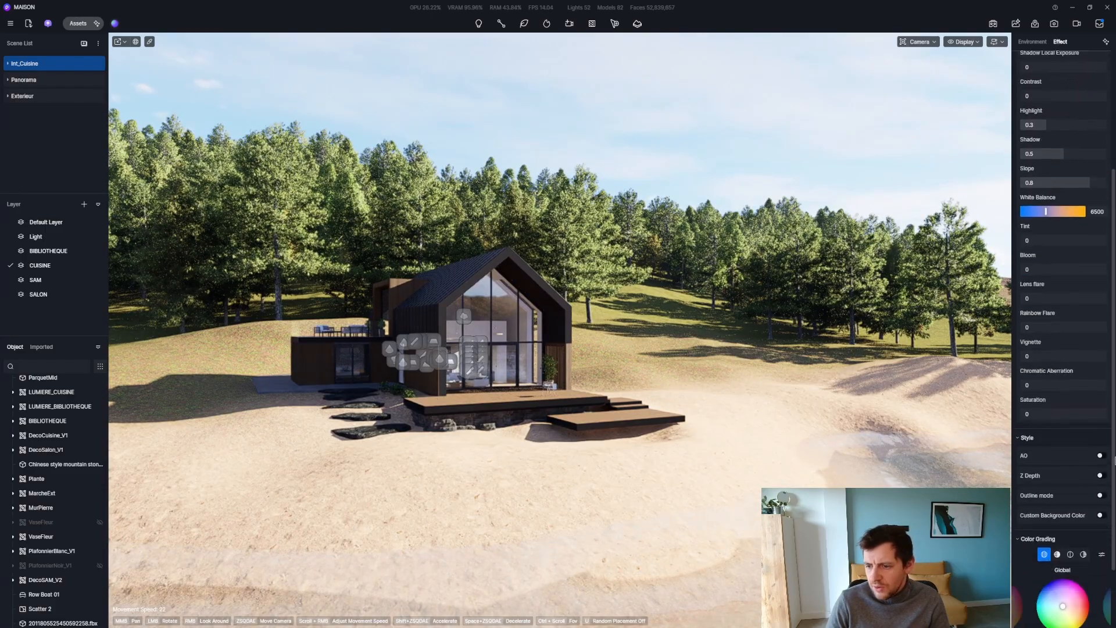
pyautogui.scroll(-1, 1113, 459)
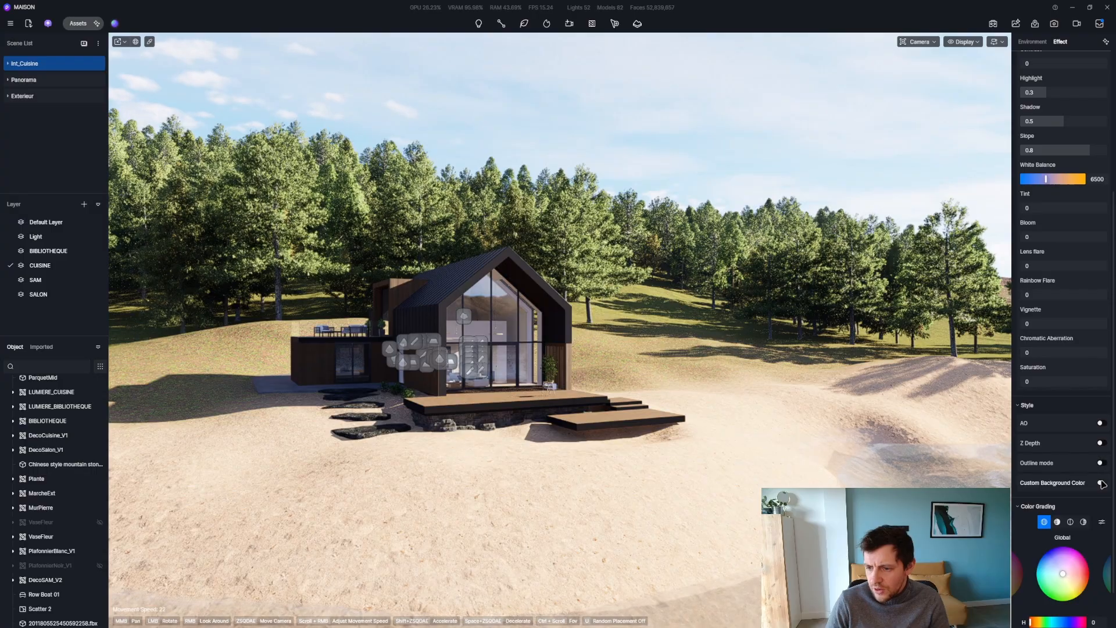
pyautogui.click(1100, 483)
pyautogui.click(1026, 497)
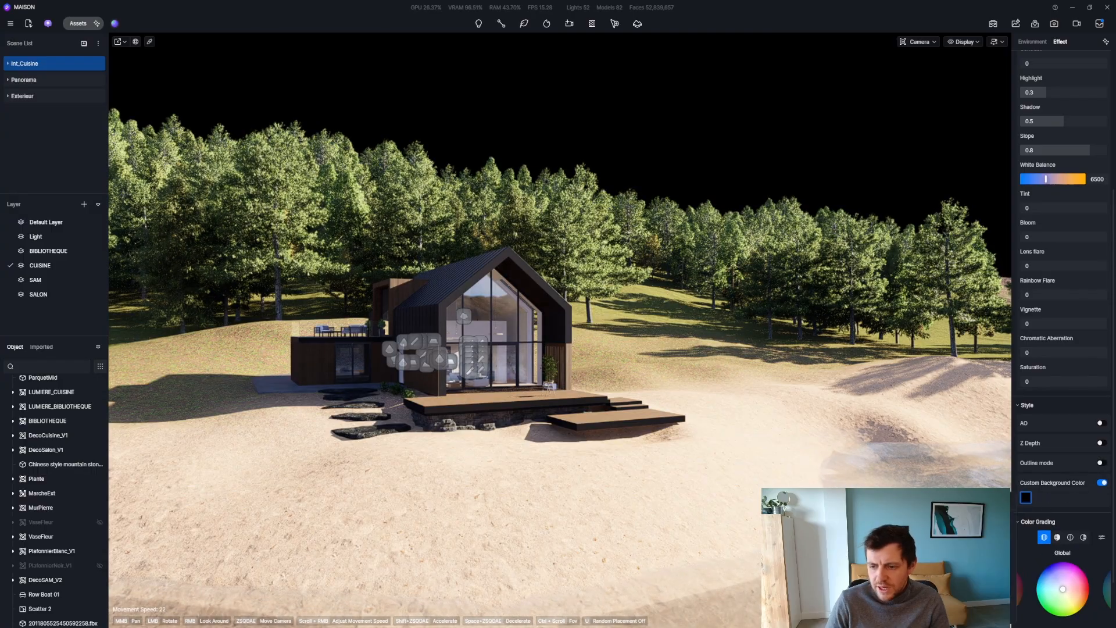
pyautogui.moveTo(976, 535); pyautogui.dragTo(1010, 517)
pyautogui.moveTo(697, 360); pyautogui.dragTo(629, 323, button='right')
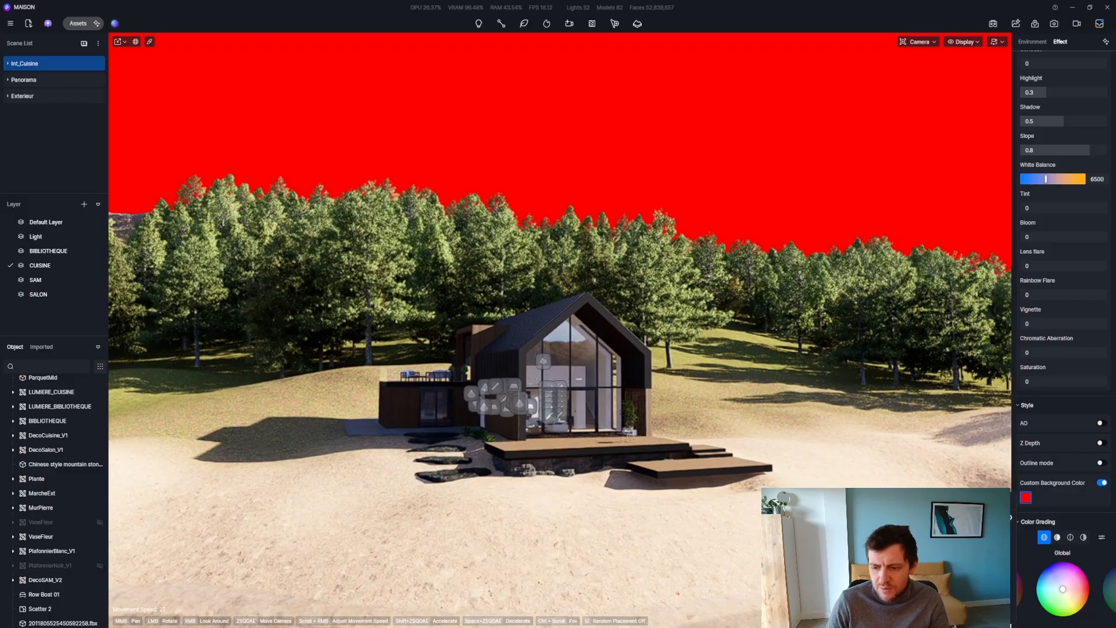
# Step: Recolor the custom background to cyan and dark teal, and turn the custom background color off
pyautogui.click(936, 599)
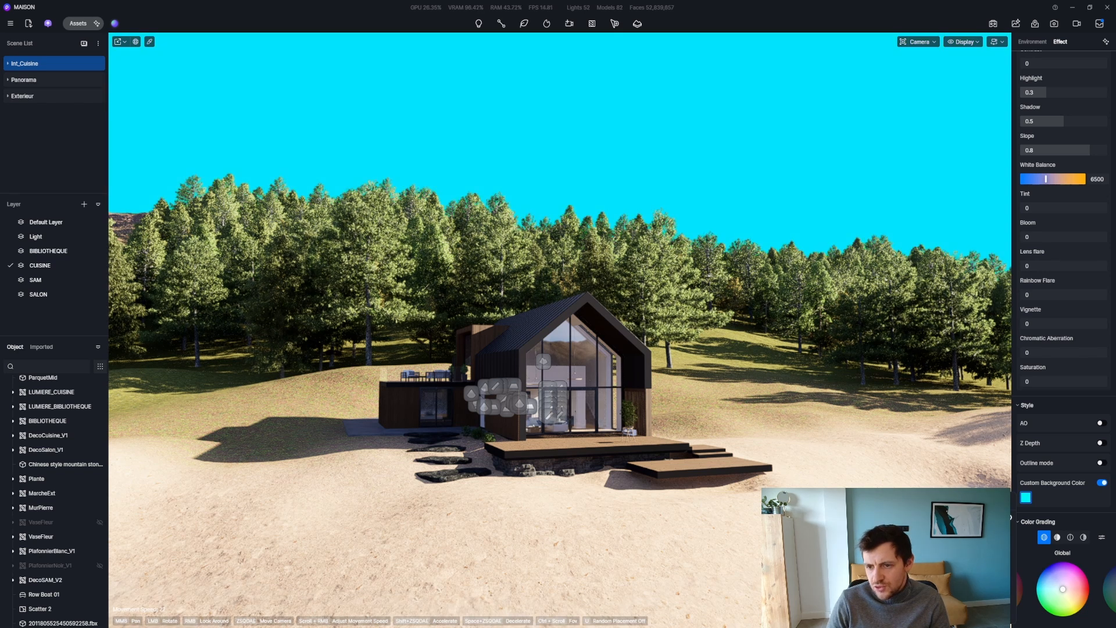
pyautogui.press('d')
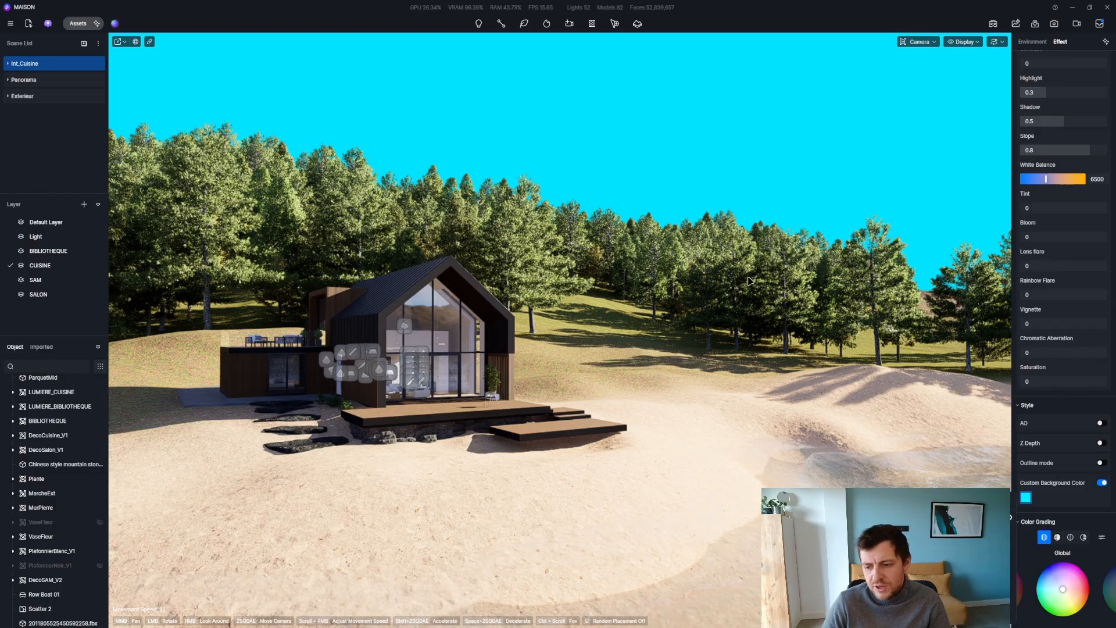
pyautogui.moveTo(1004, 520)
pyautogui.mouseDown()
pyautogui.moveTo(997, 573)
pyautogui.moveTo(994, 538)
pyautogui.mouseUp()
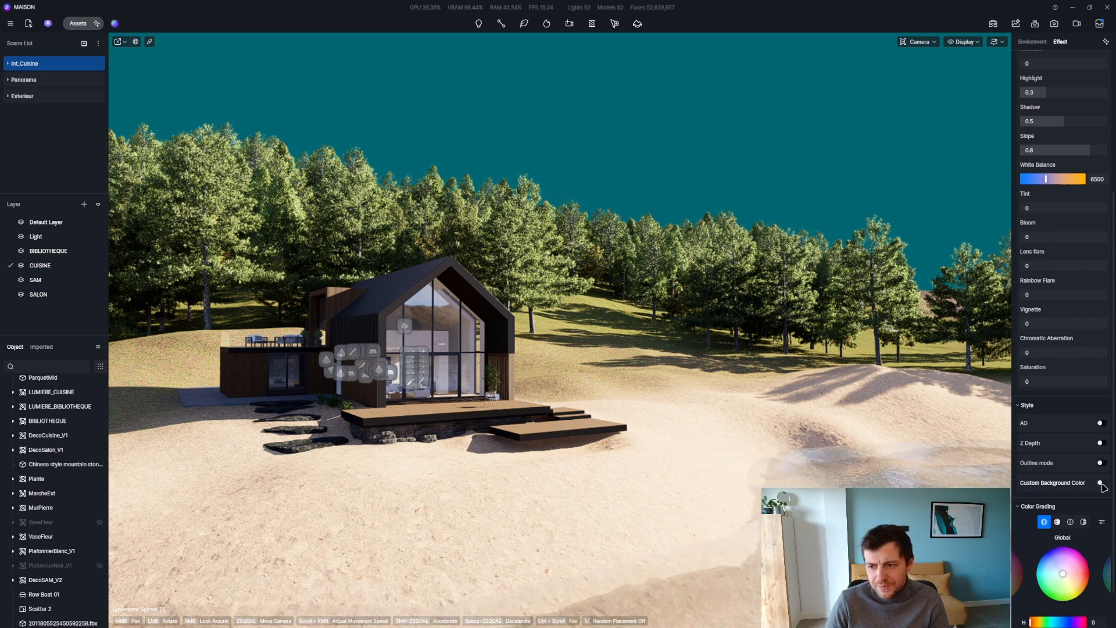
pyautogui.click(1102, 483)
# Step: Ask AI Scene Match to "Generate a reference image for the current scene, featuring natural vegetation and surrounding context."
pyautogui.press('z')
pyautogui.press('q')
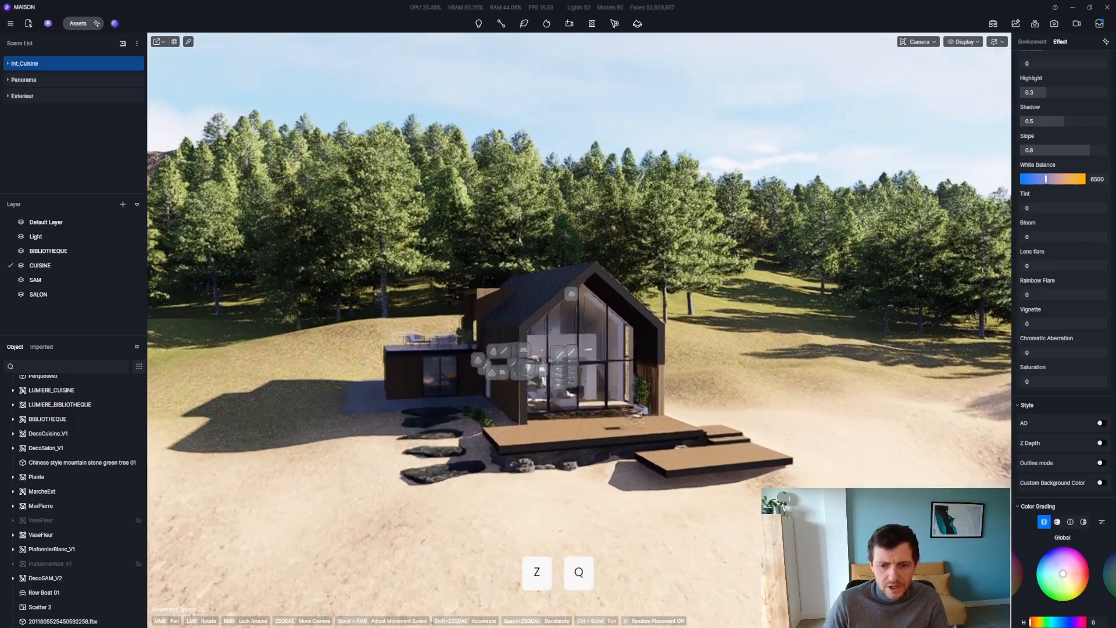
pyautogui.press('e')
pyautogui.press('s')
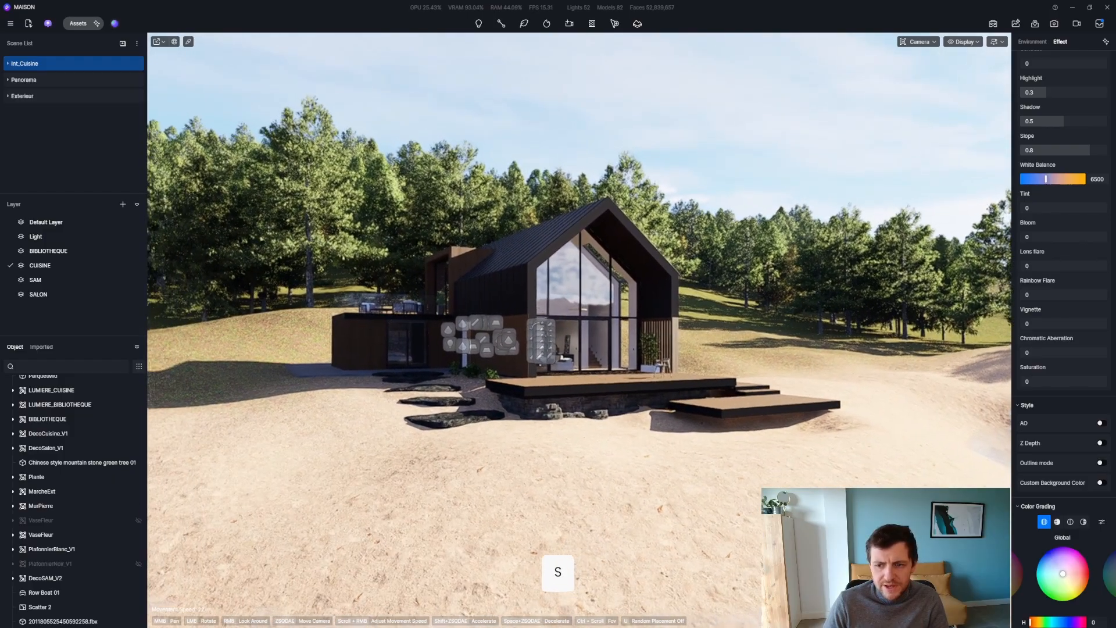
pyautogui.click(48, 25)
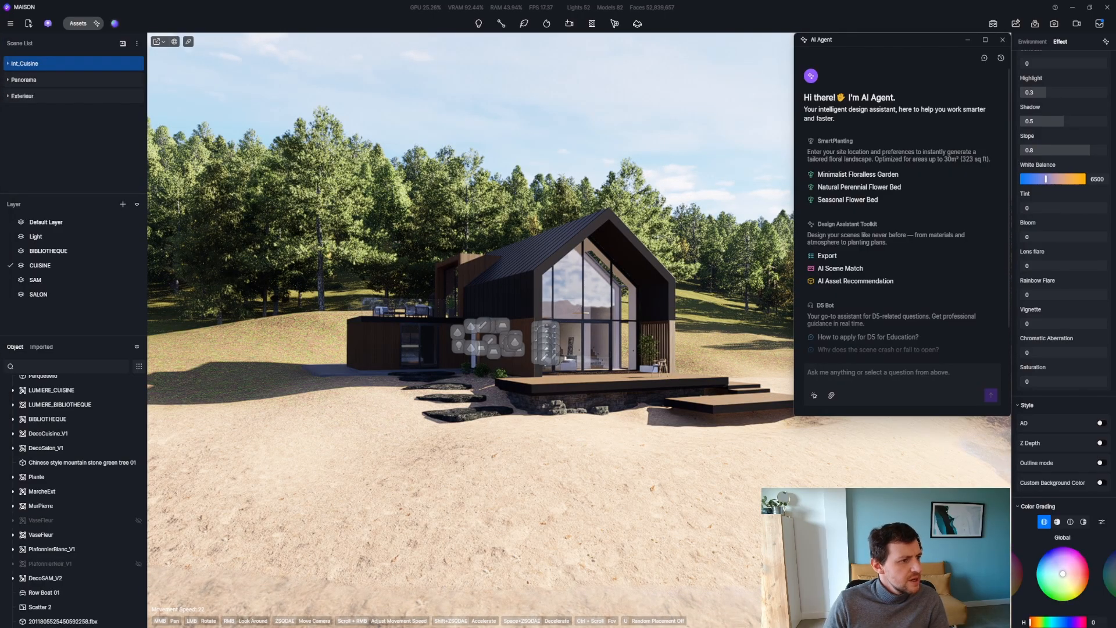
pyautogui.click(831, 272)
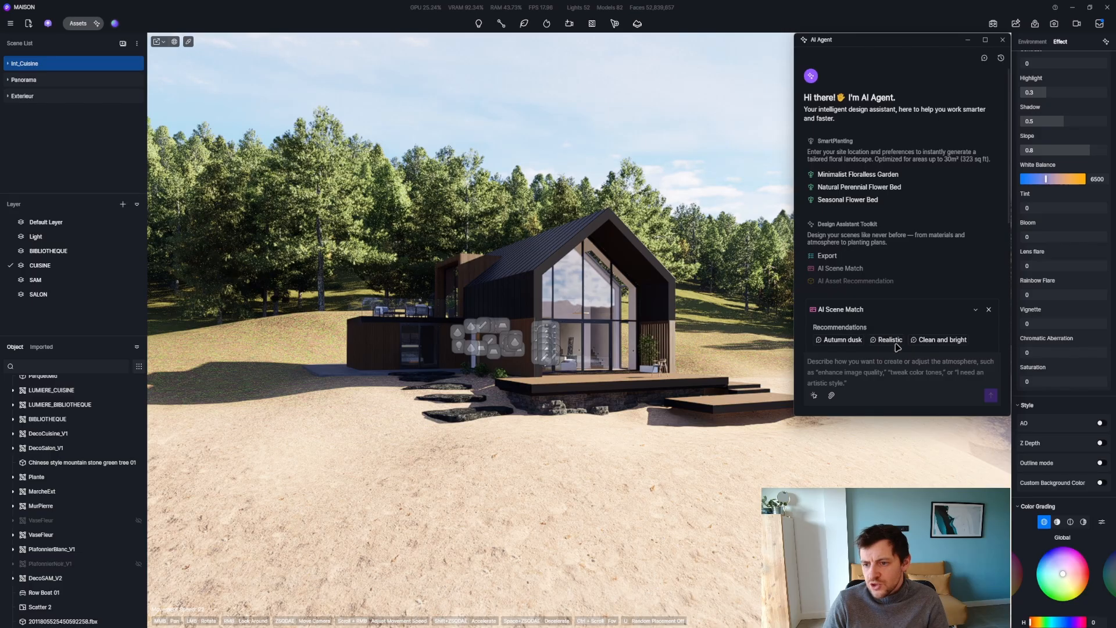
pyautogui.write('Generate a reference image for the current scene, featuring natural vegetation and surrounding context.')
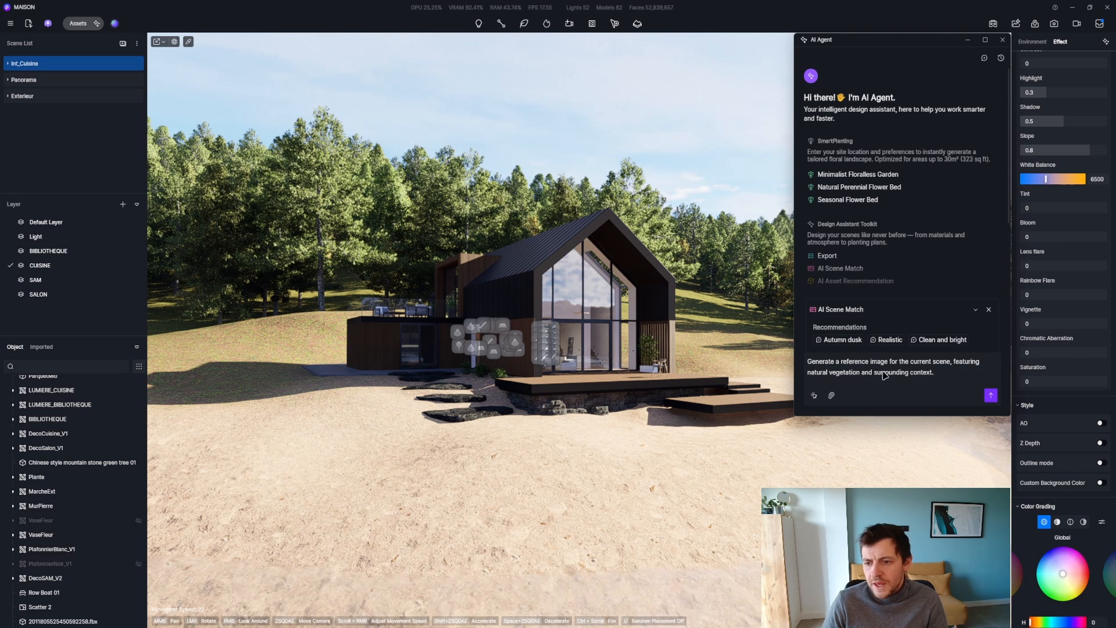
pyautogui.click(991, 396)
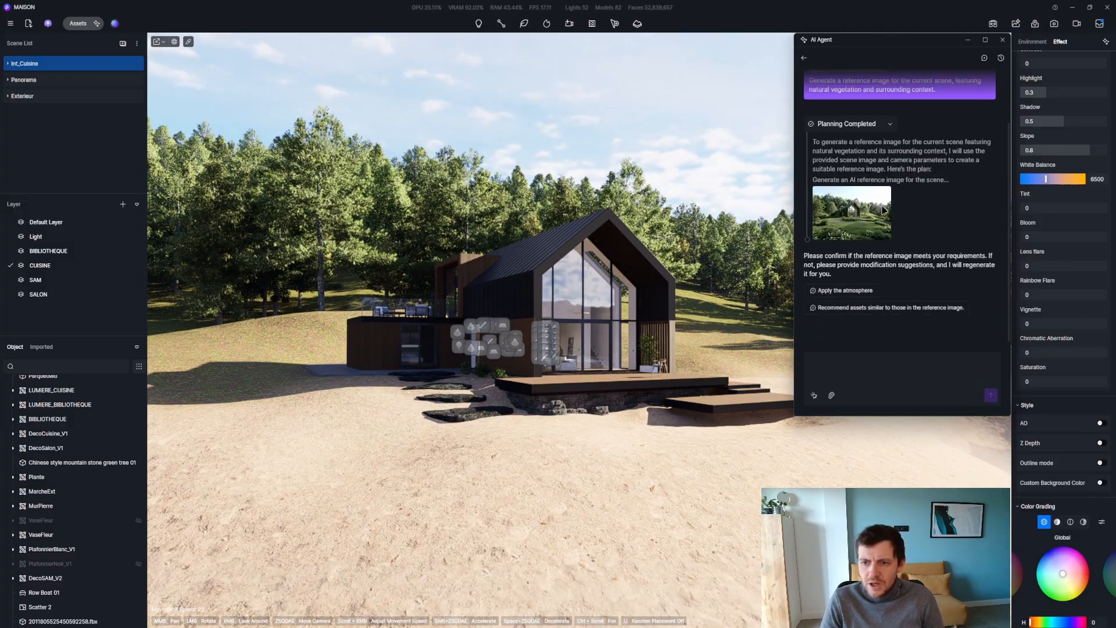
# Step: Inspect the generated reference image of the house in a full-screen preview and close the preview
pyautogui.moveTo(857, 215)
pyautogui.click(881, 197)
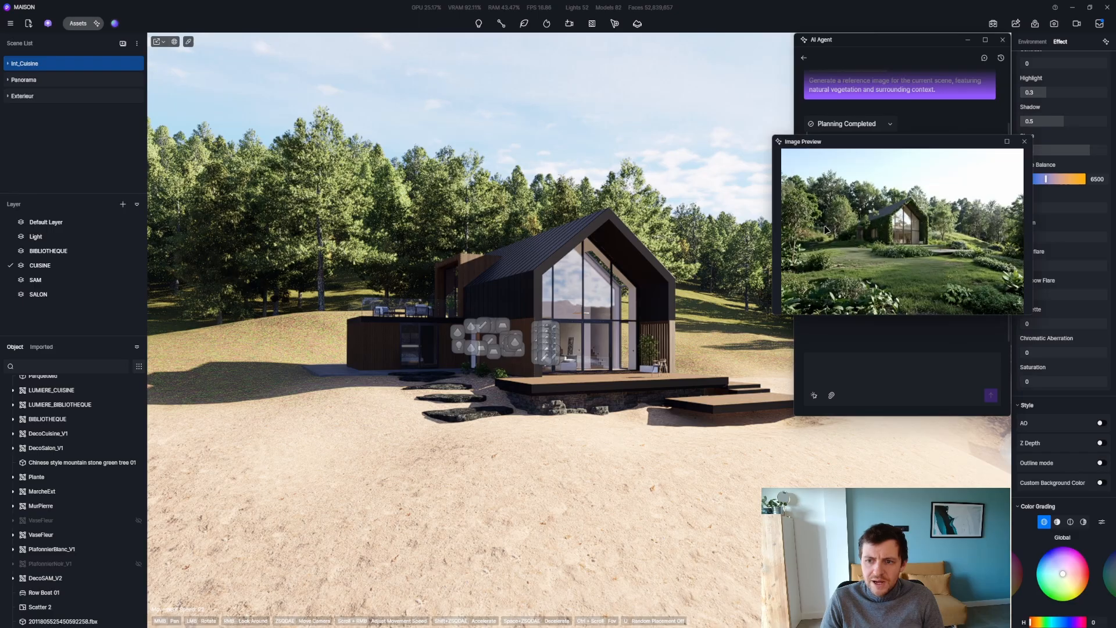
pyautogui.moveTo(906, 147); pyautogui.dragTo(371, 75)
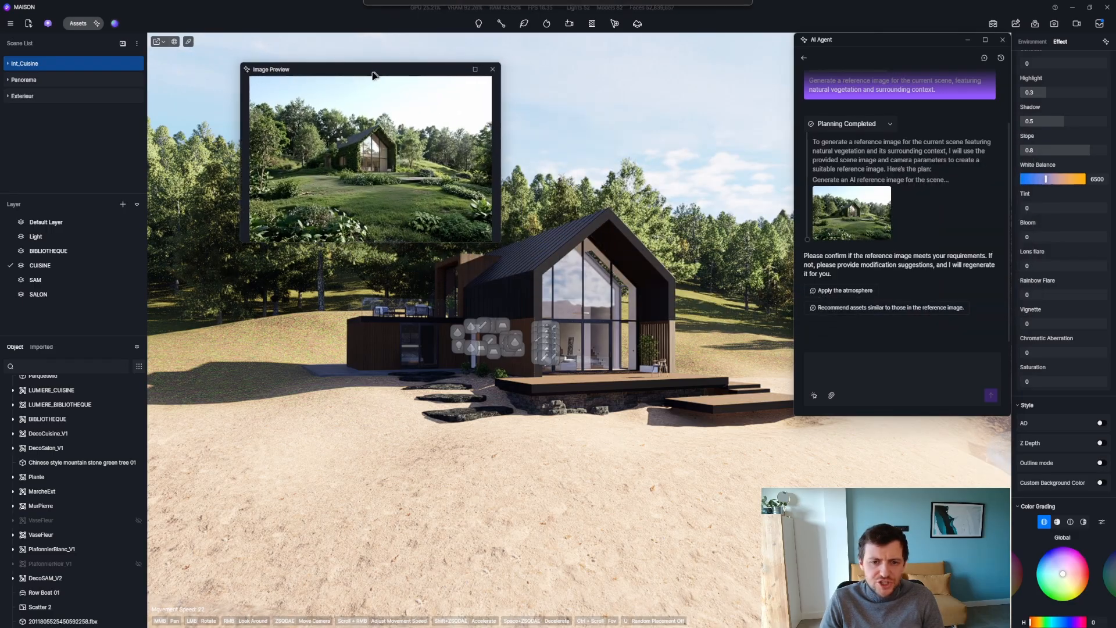
pyautogui.click(474, 69)
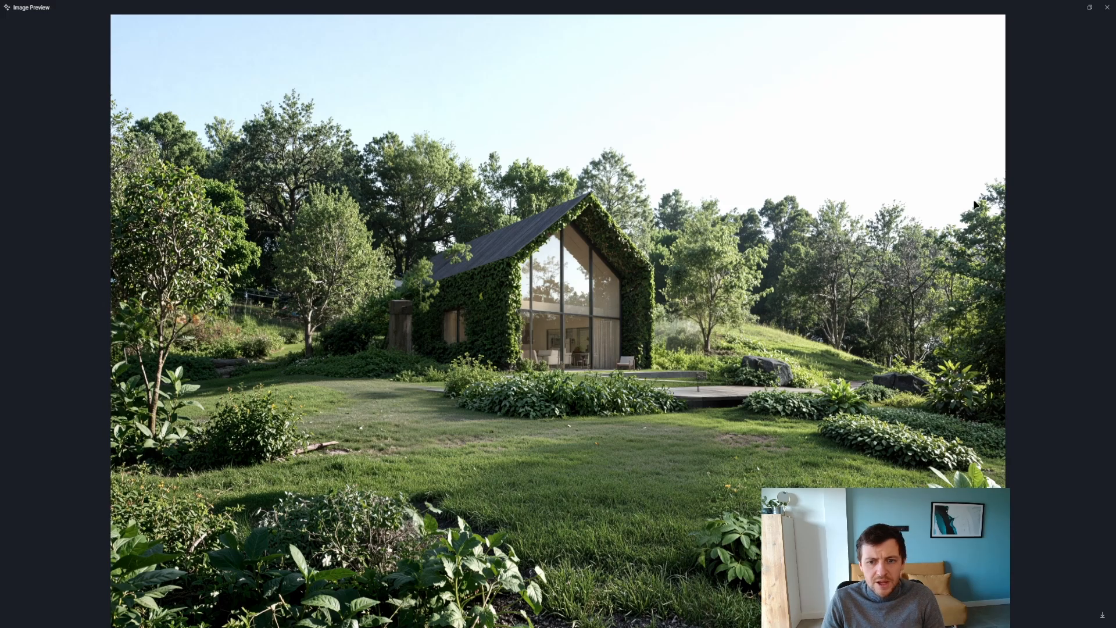
pyautogui.click(1106, 7)
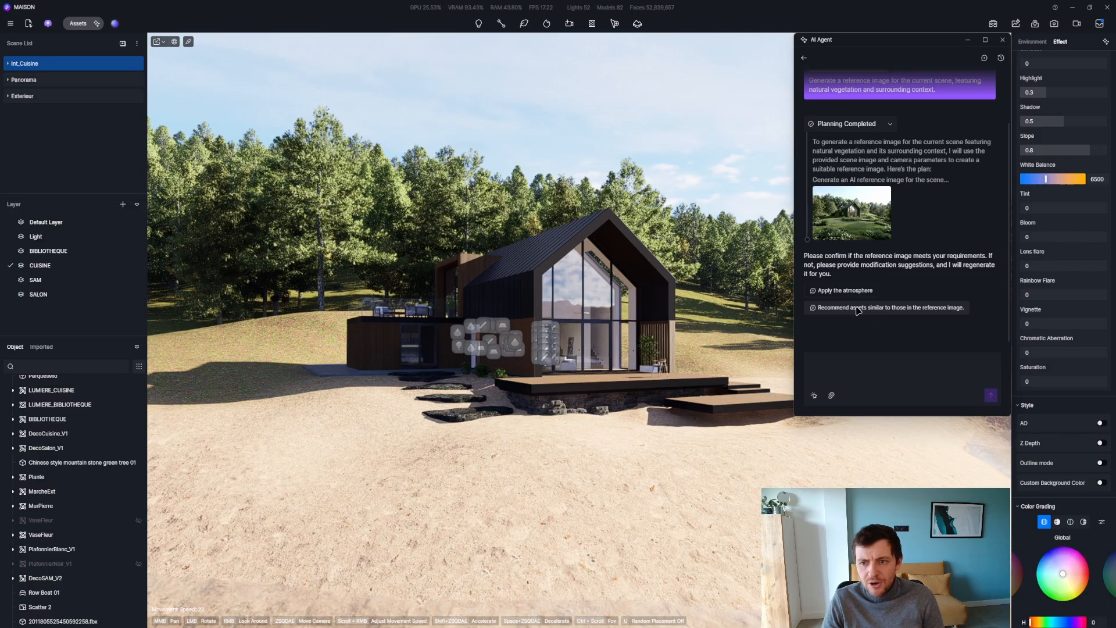
# Step: Request recommended assets similar to those in the reference image, and check the full-size reference image once more
pyautogui.click(882, 310)
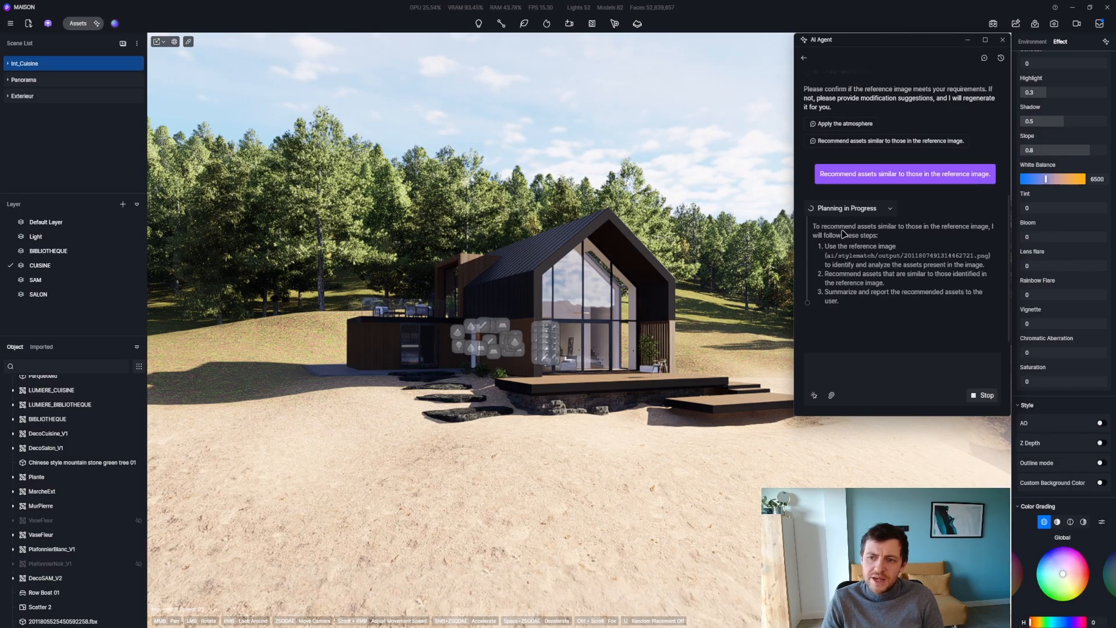
pyautogui.scroll(4, 872, 255)
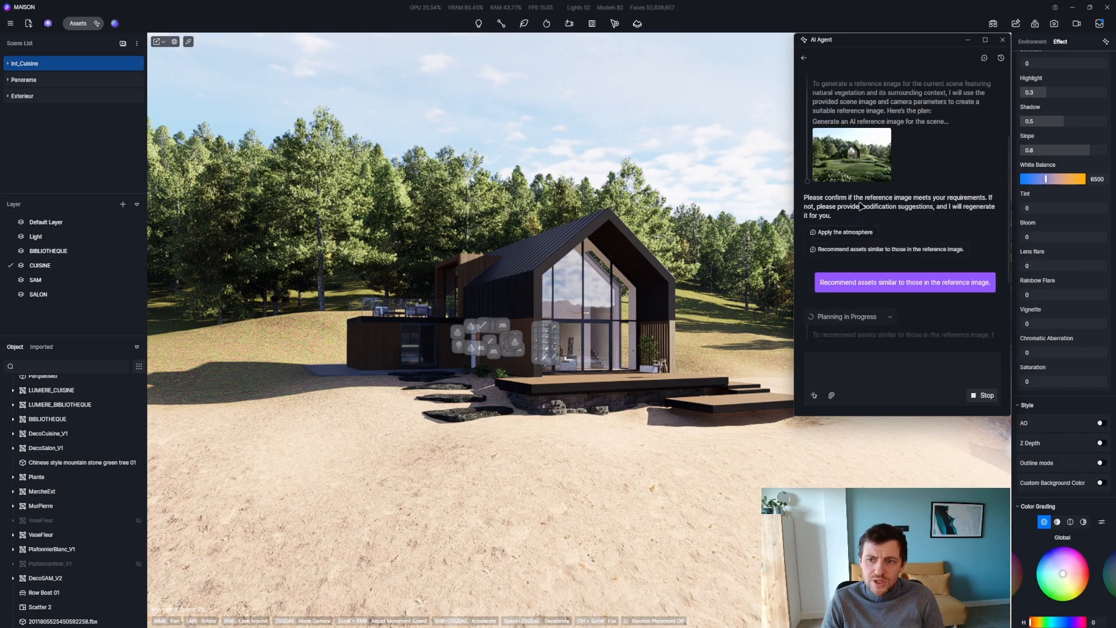
pyautogui.click(881, 138)
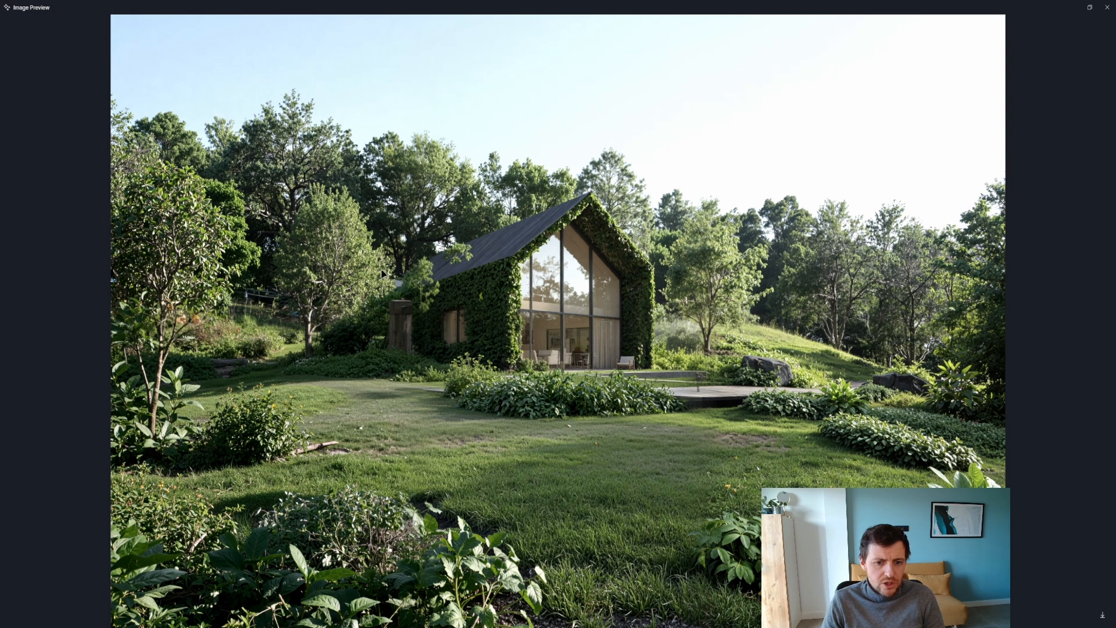
pyautogui.click(1108, 8)
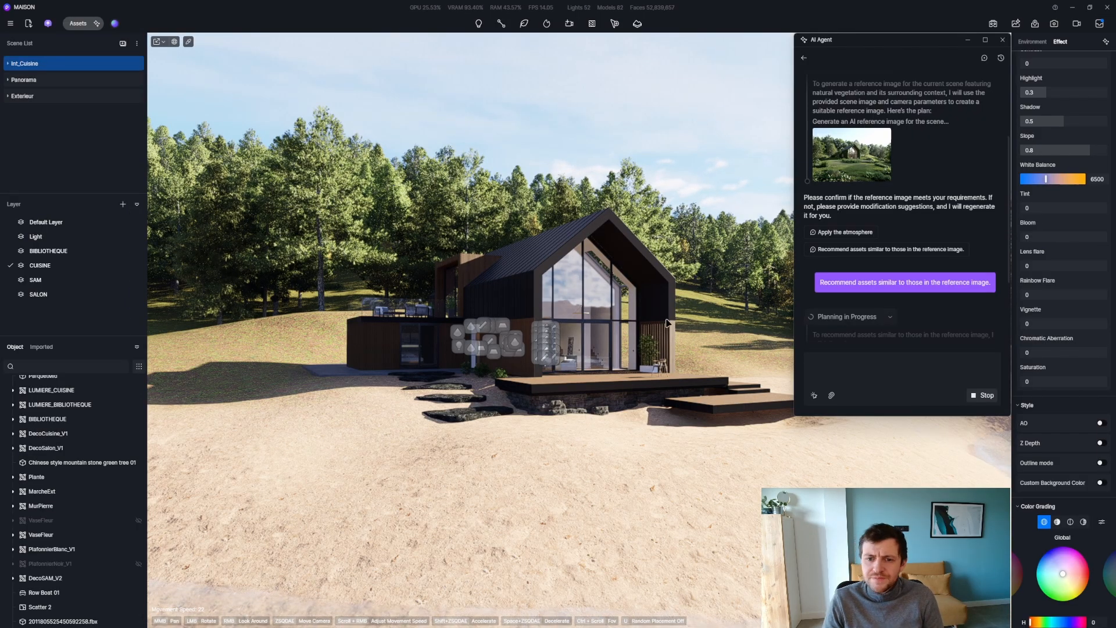
# Step: Review the recommended assets in the Nature, Outdoor, Indoor and Scatter Preset categories
pyautogui.scroll(-7, 870, 282)
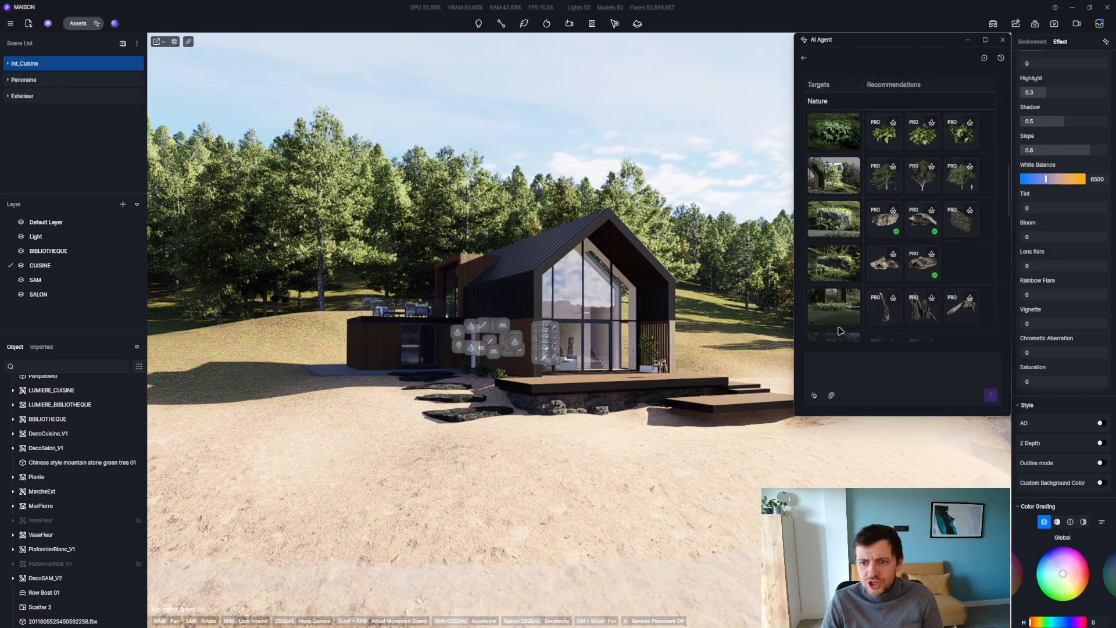
pyautogui.scroll(-5, 834, 303)
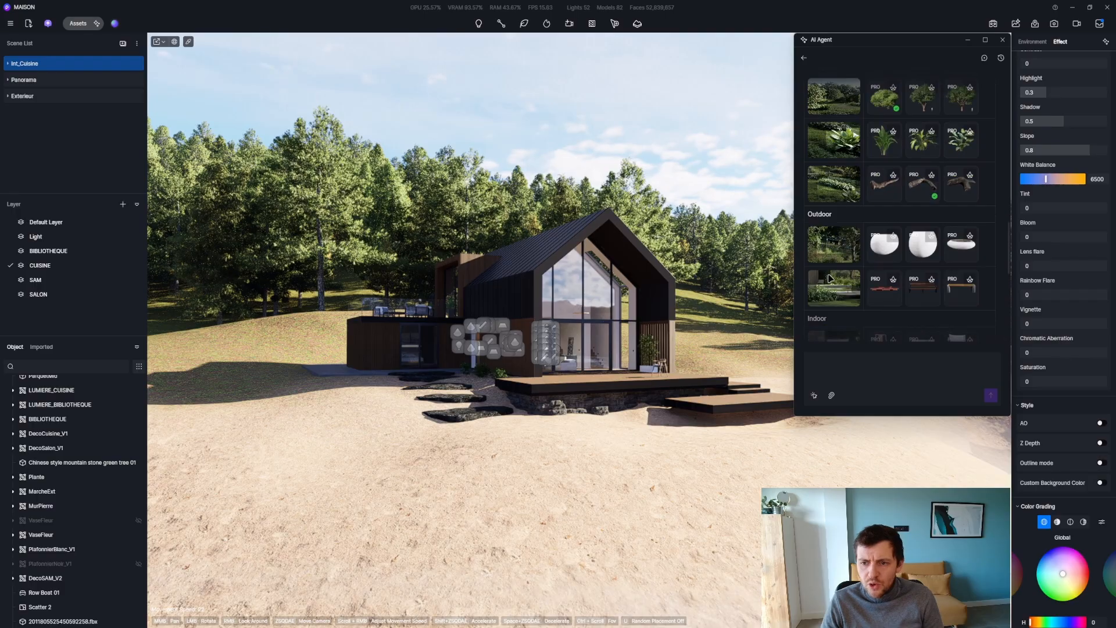
pyautogui.scroll(-1, 824, 265)
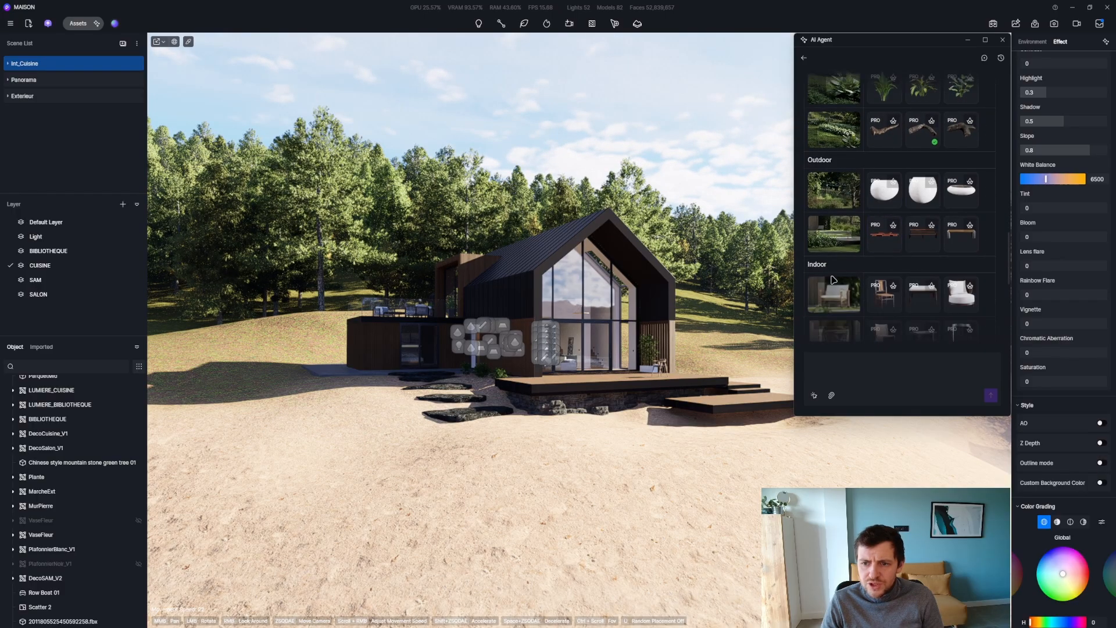
pyautogui.scroll(-1, 821, 293)
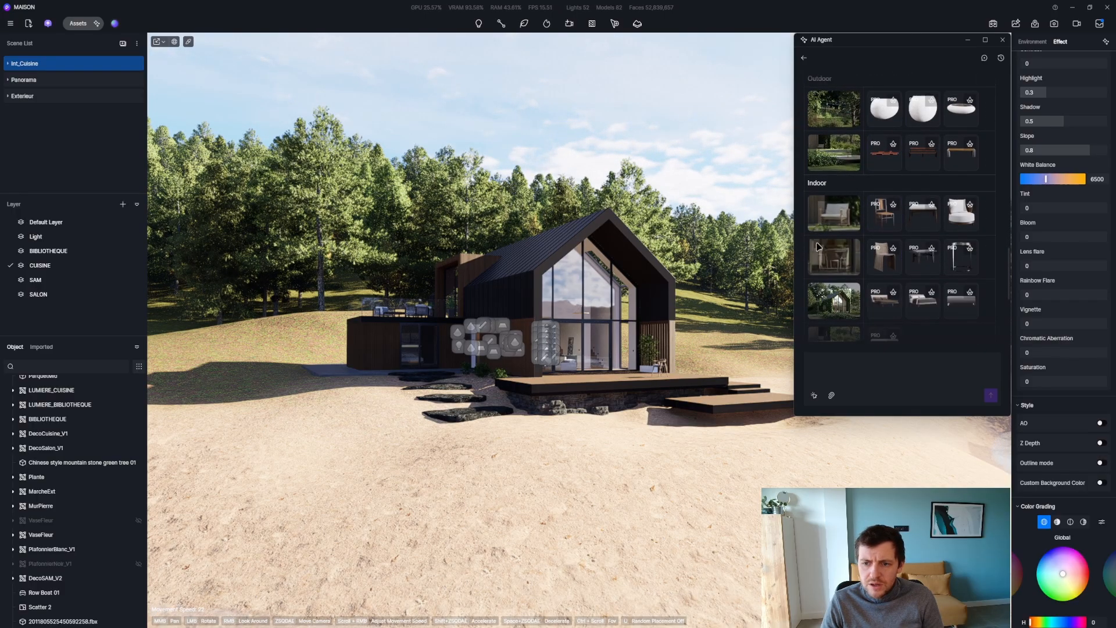
pyautogui.scroll(-3, 898, 192)
pyautogui.scroll(-1, 851, 288)
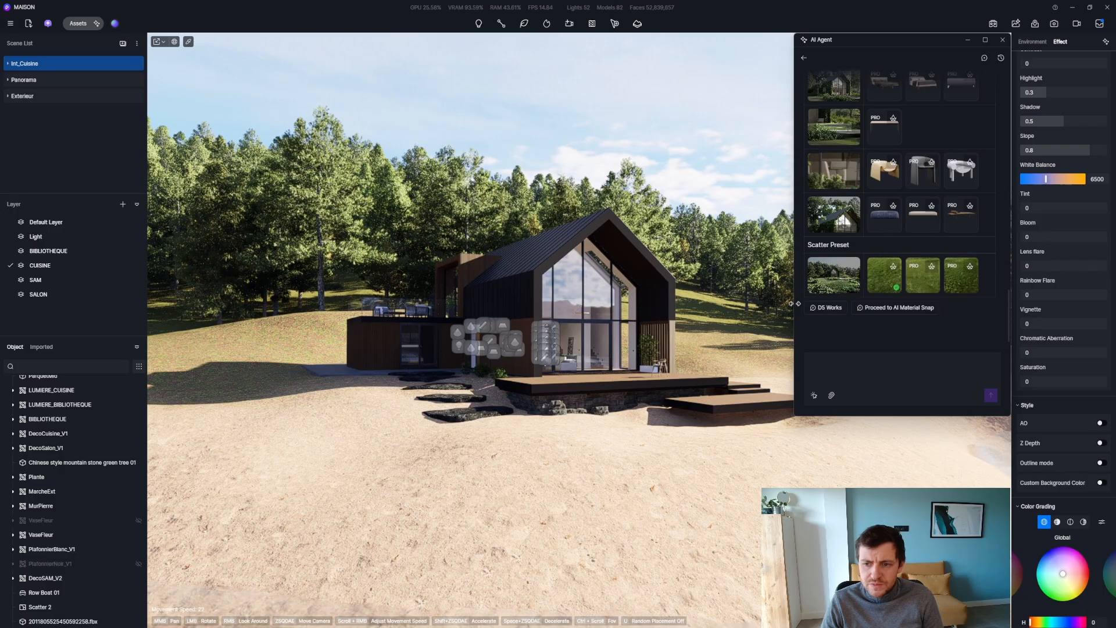
pyautogui.scroll(5, 848, 316)
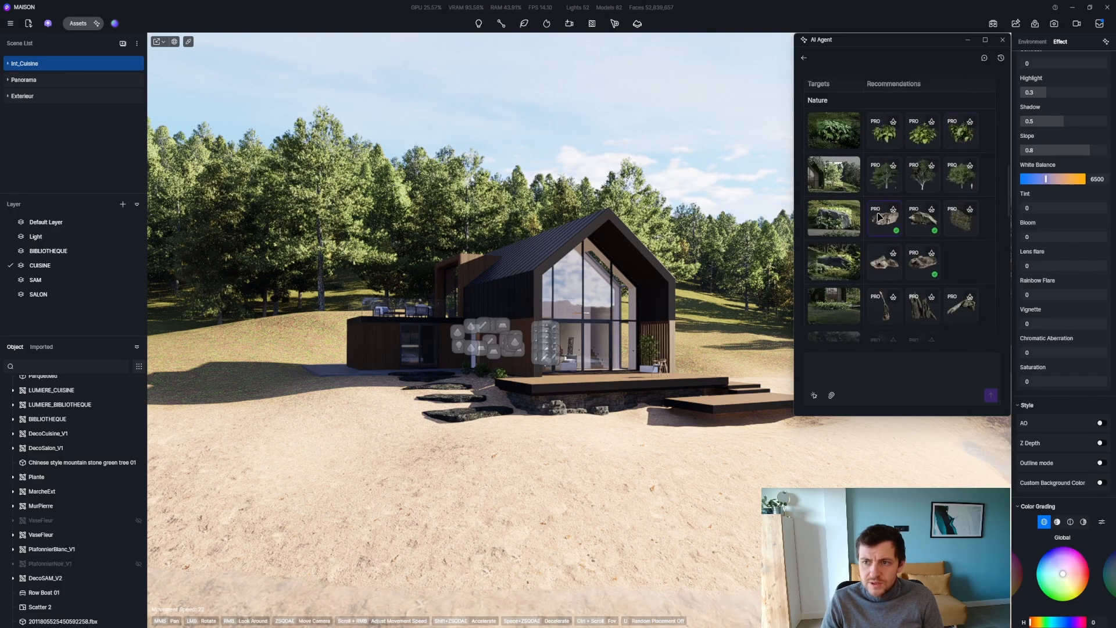
# Step: Start a new AI Scene Match chat and send the request "Change the scene to an winter."
pyautogui.click(984, 59)
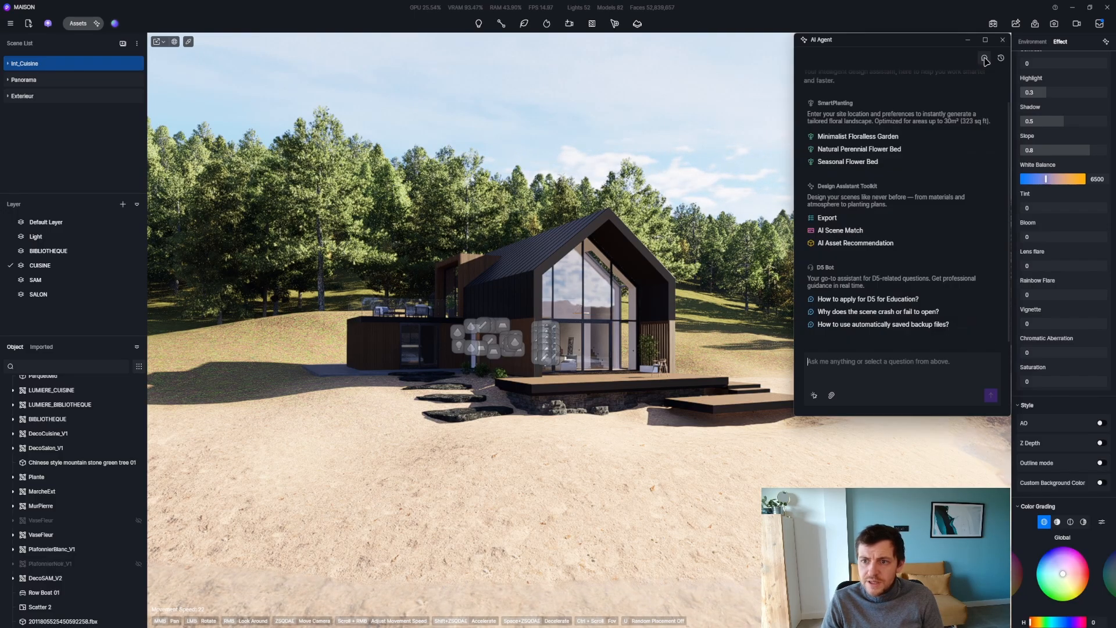
pyautogui.click(844, 231)
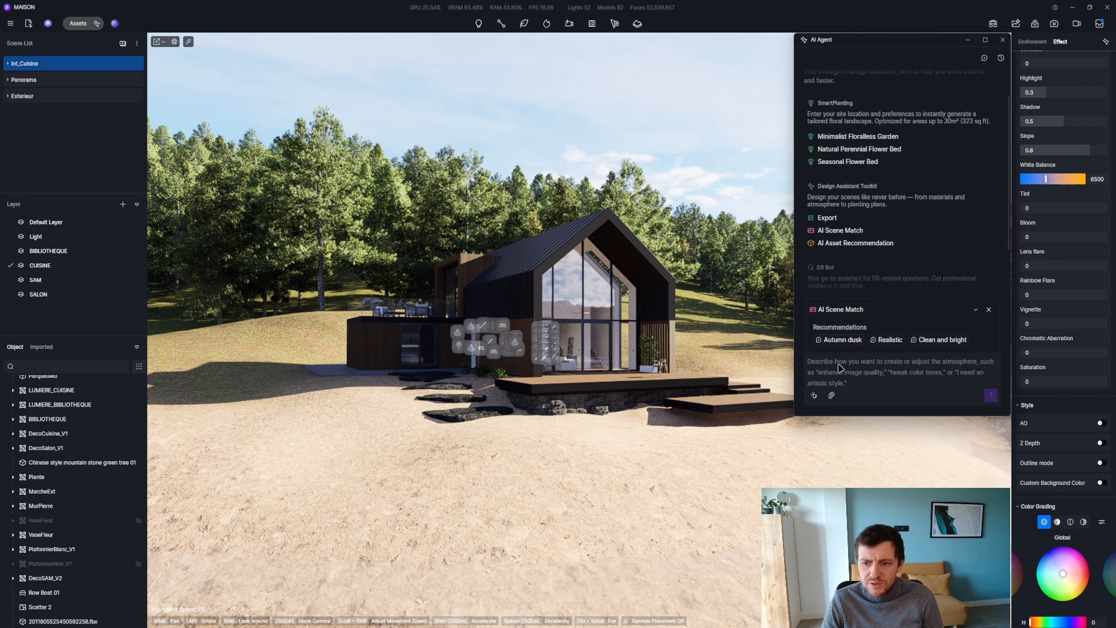
pyautogui.click(840, 343)
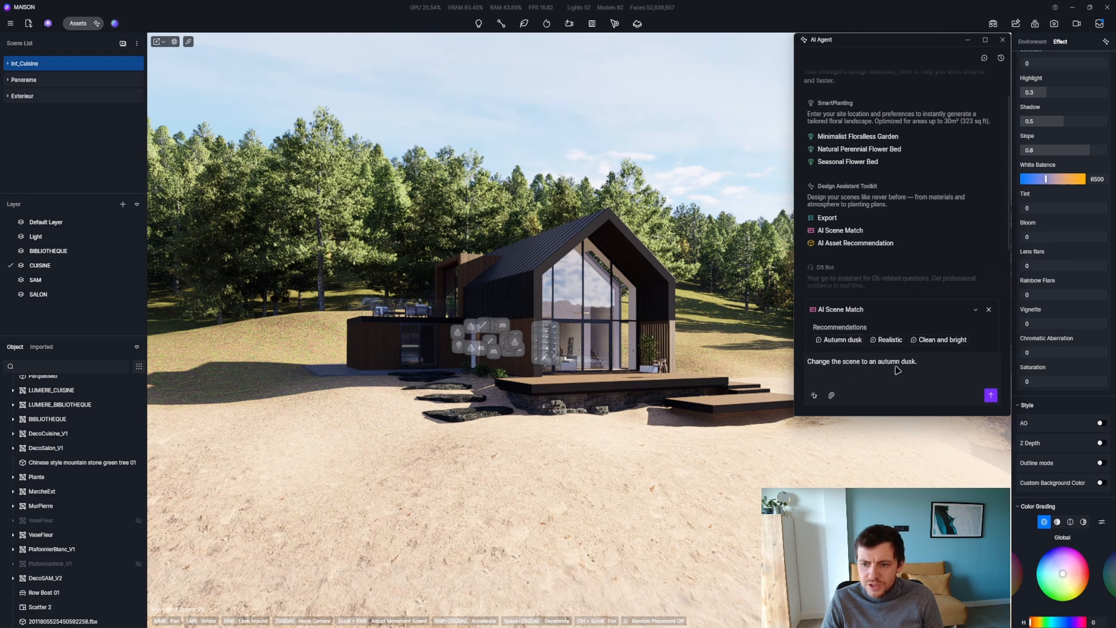
pyautogui.moveTo(878, 366); pyautogui.dragTo(893, 368)
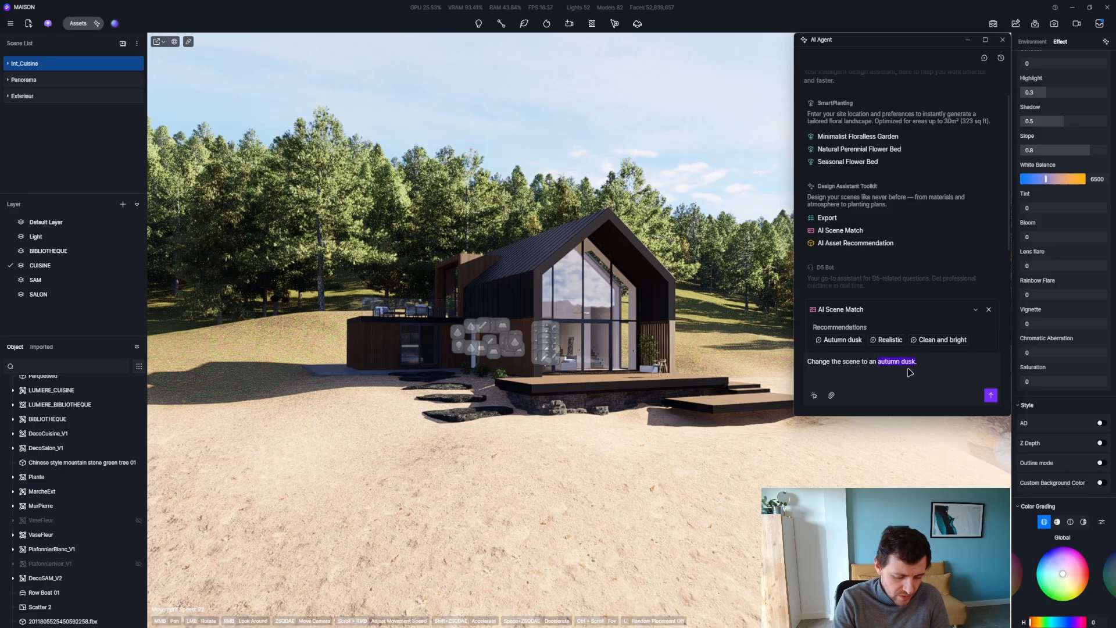
pyautogui.write('winter.')
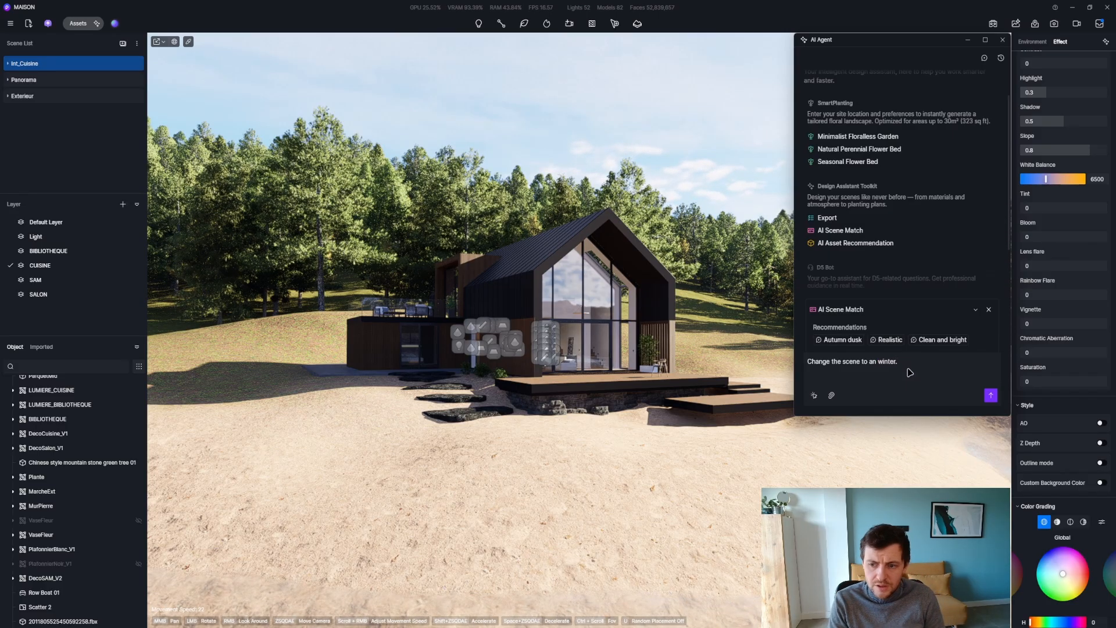
pyautogui.press('Return')
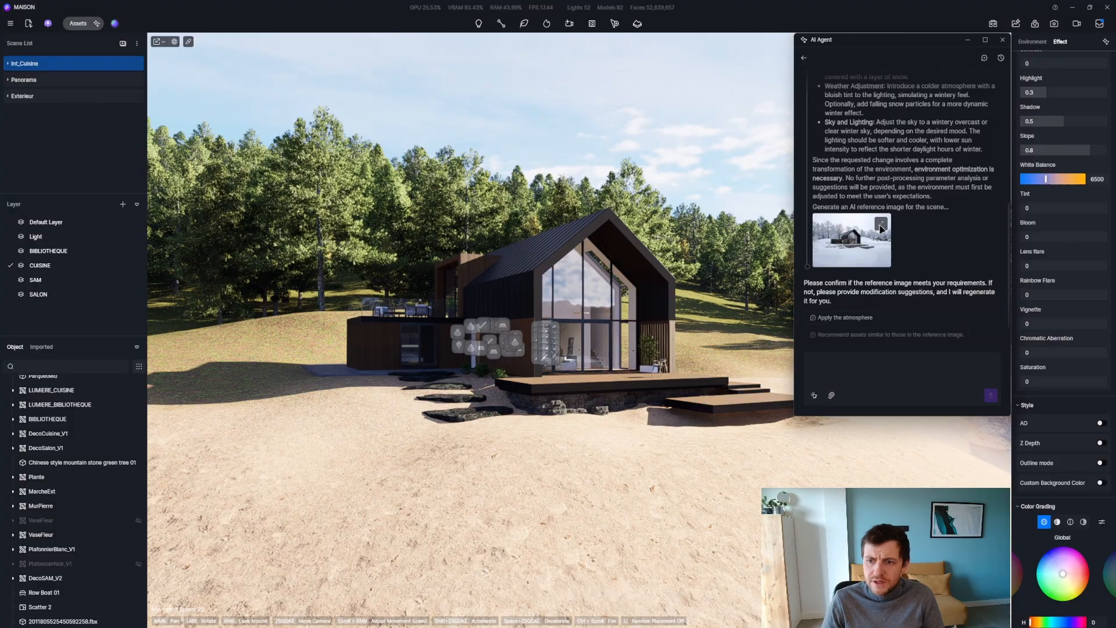
# Step: Check the generated winter reference image at full size, close the preview, and apply its atmosphere to the scene
pyautogui.click(882, 224)
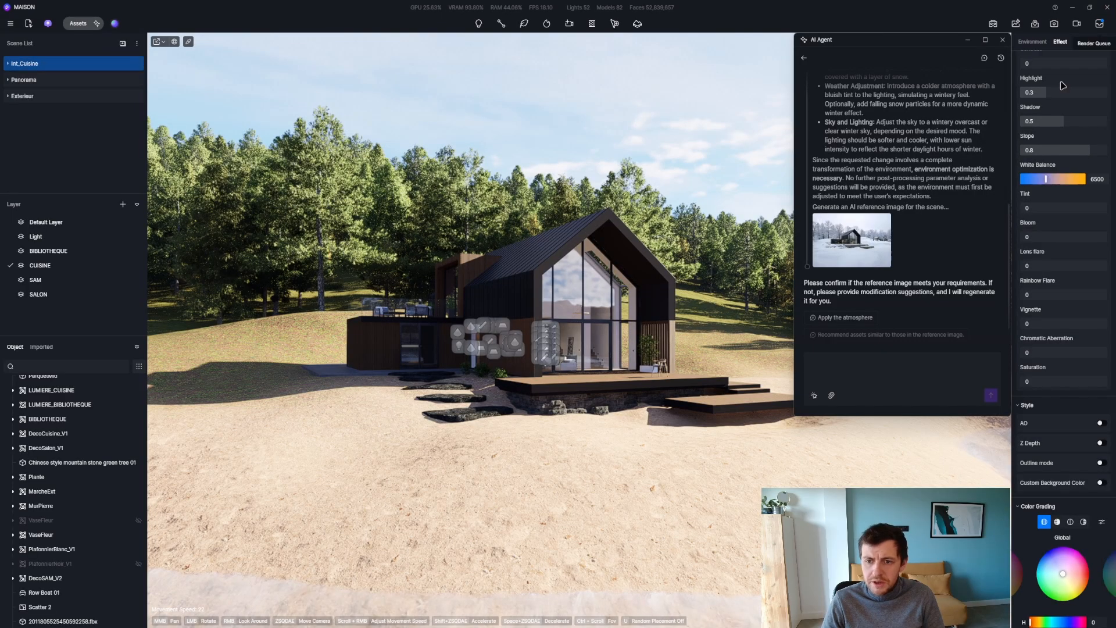
pyautogui.click(1107, 7)
pyautogui.click(837, 319)
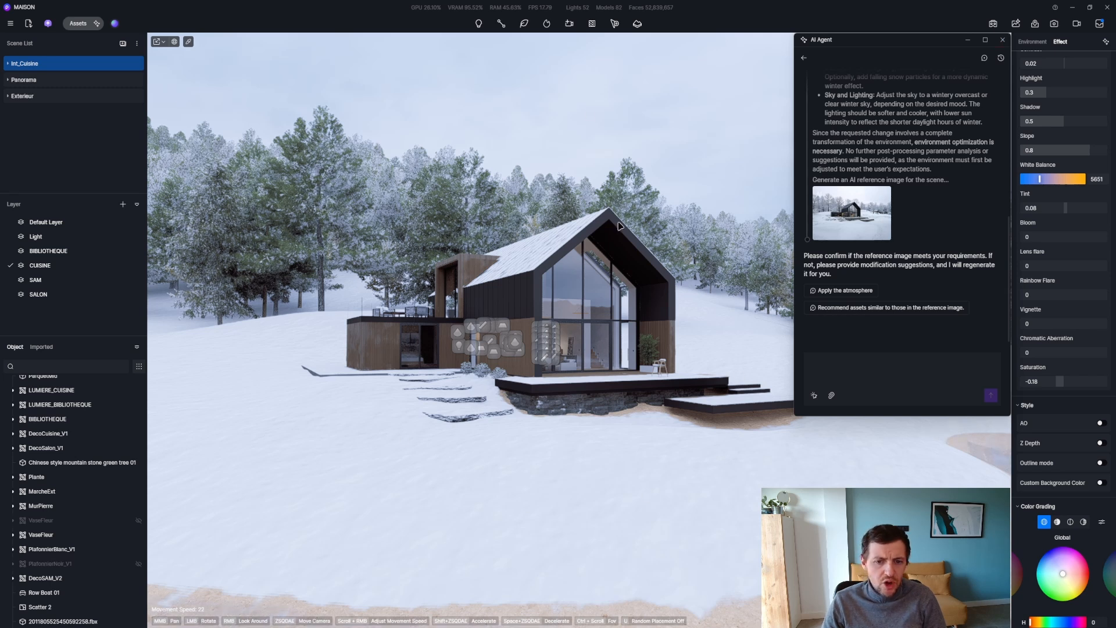
# Step: Compare the snowy scene with the full-size reference image, close the AI Agent, and view the house from closer up
pyautogui.click(878, 198)
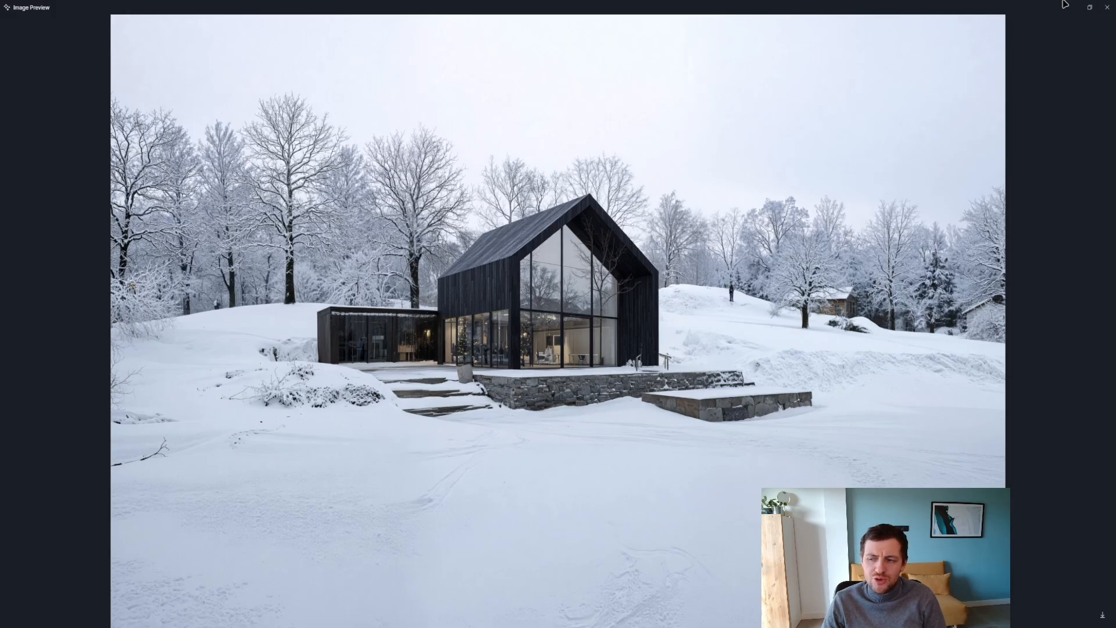
pyautogui.click(1106, 7)
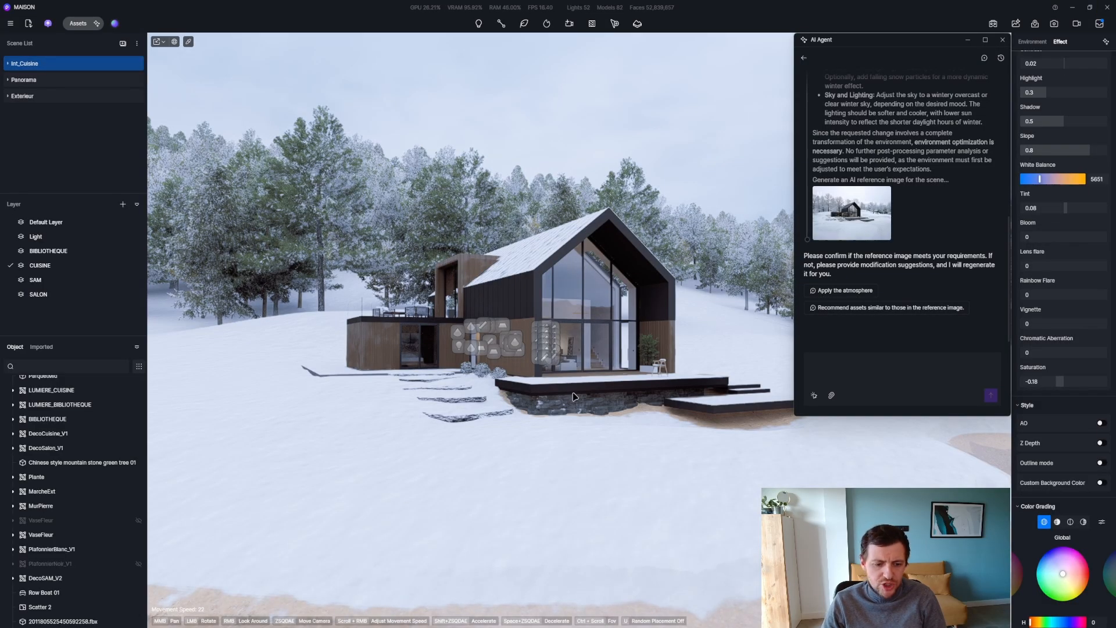
pyautogui.click(1003, 39)
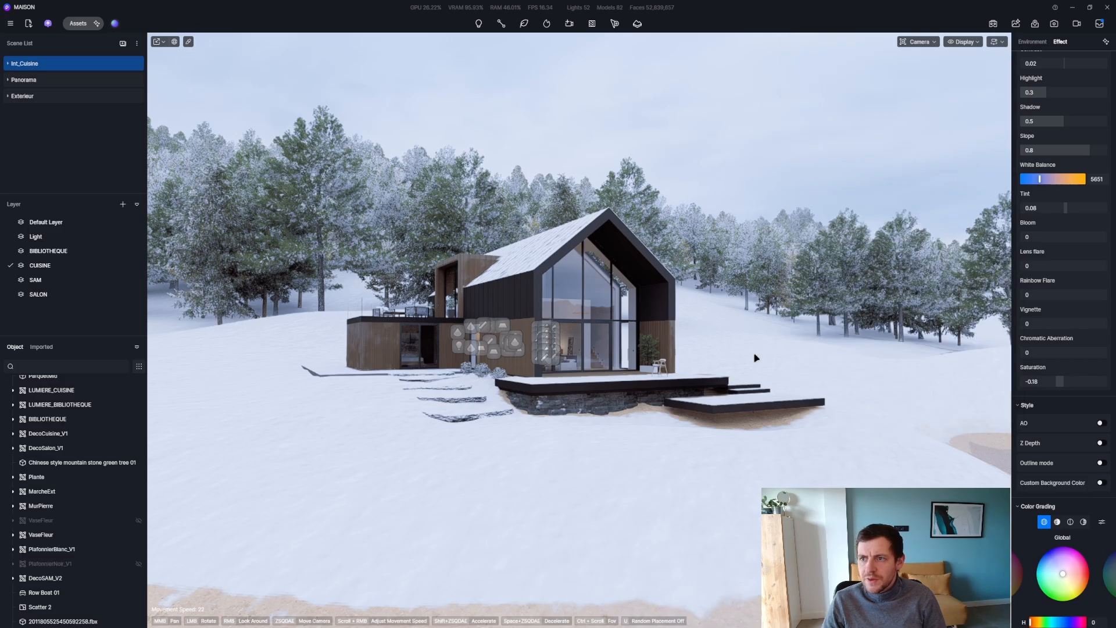
pyautogui.press('z')
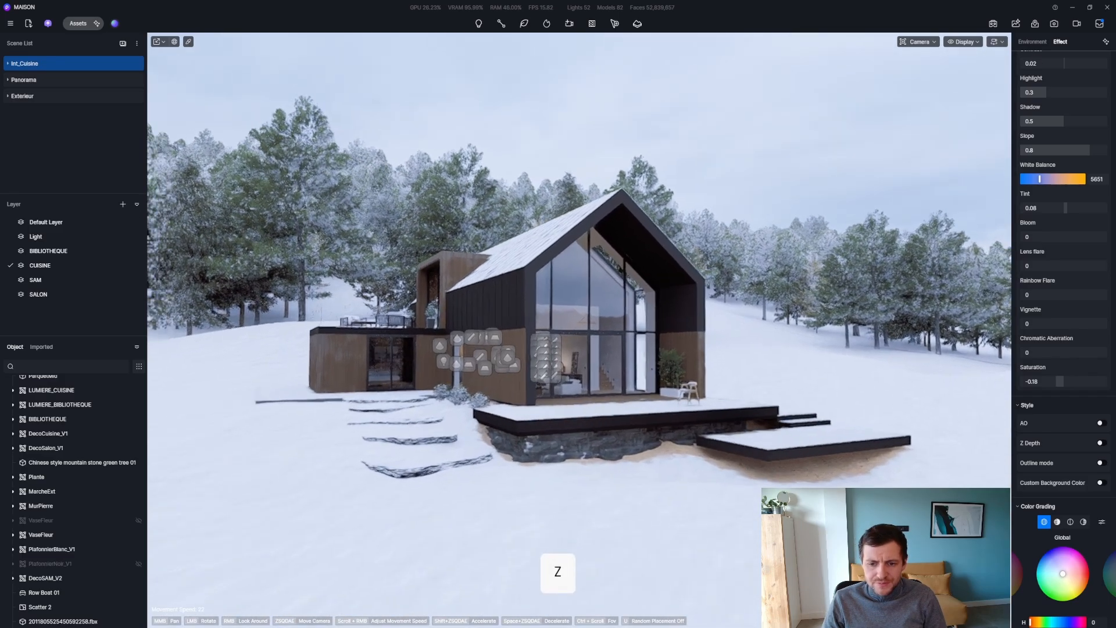
pyautogui.click(1100, 483)
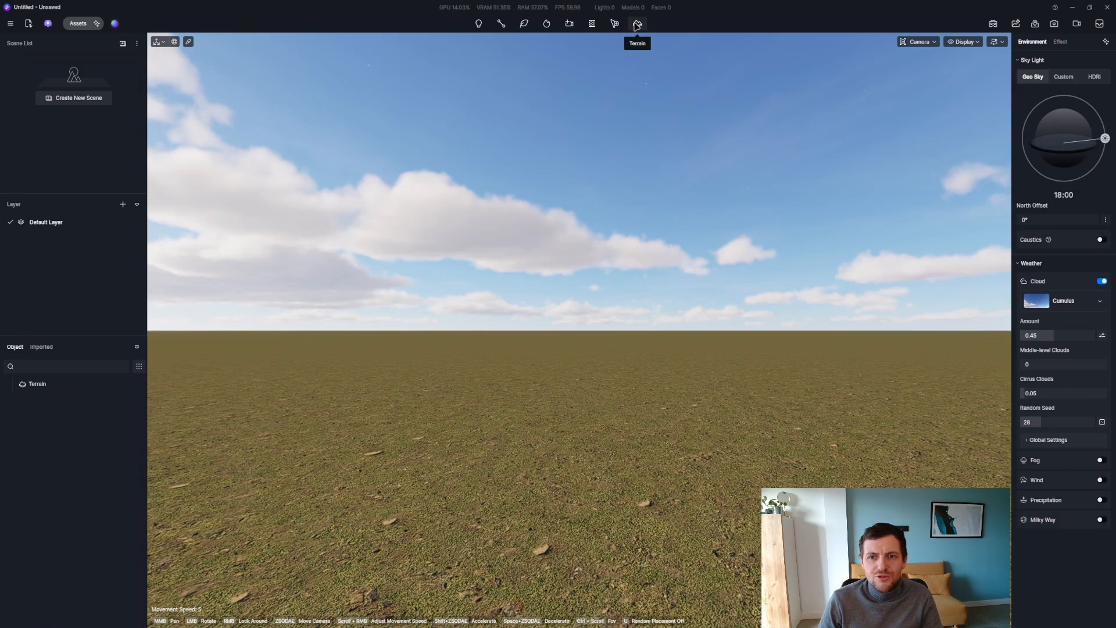
# Step: Start a City import in the new empty project and locate Annecy, Haute-Savoie on the map
pyautogui.click(637, 23)
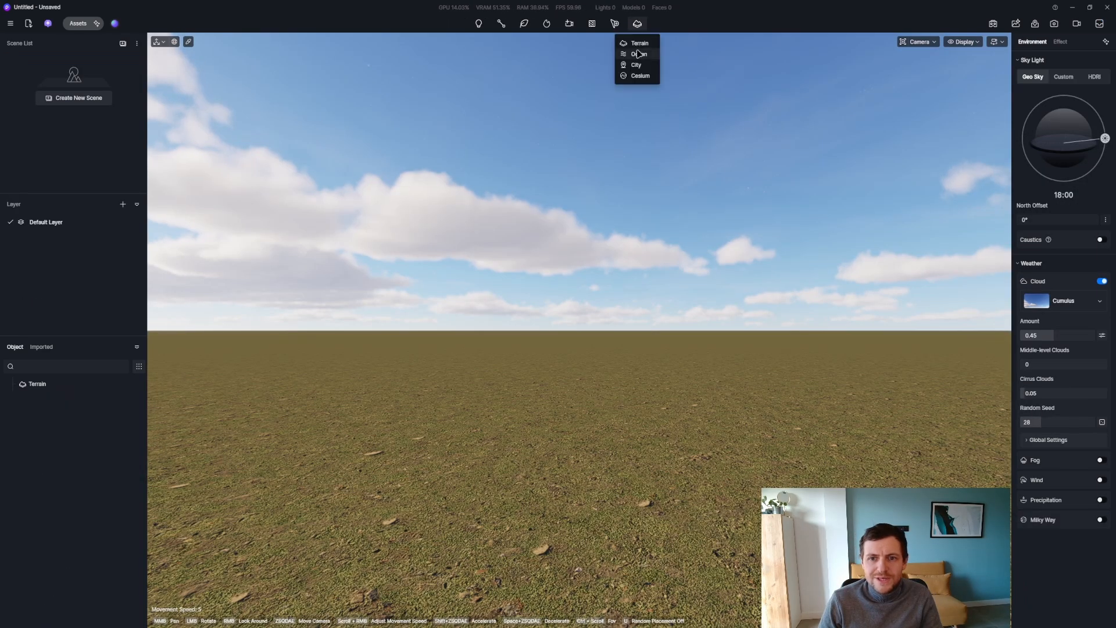
pyautogui.click(635, 65)
pyautogui.click(575, 52)
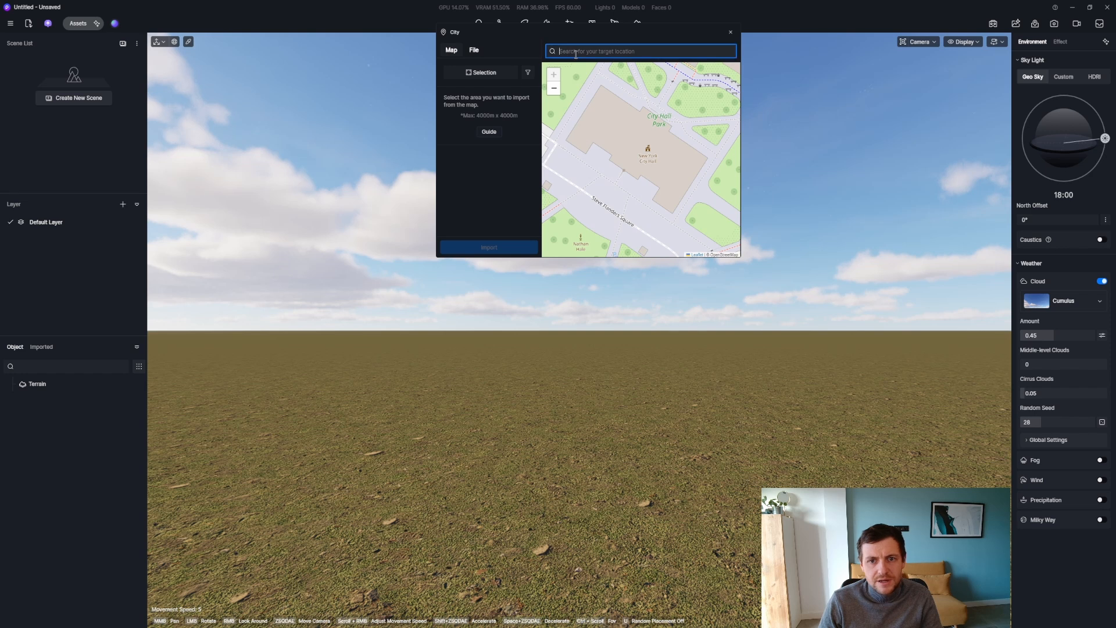
pyautogui.write('annecy')
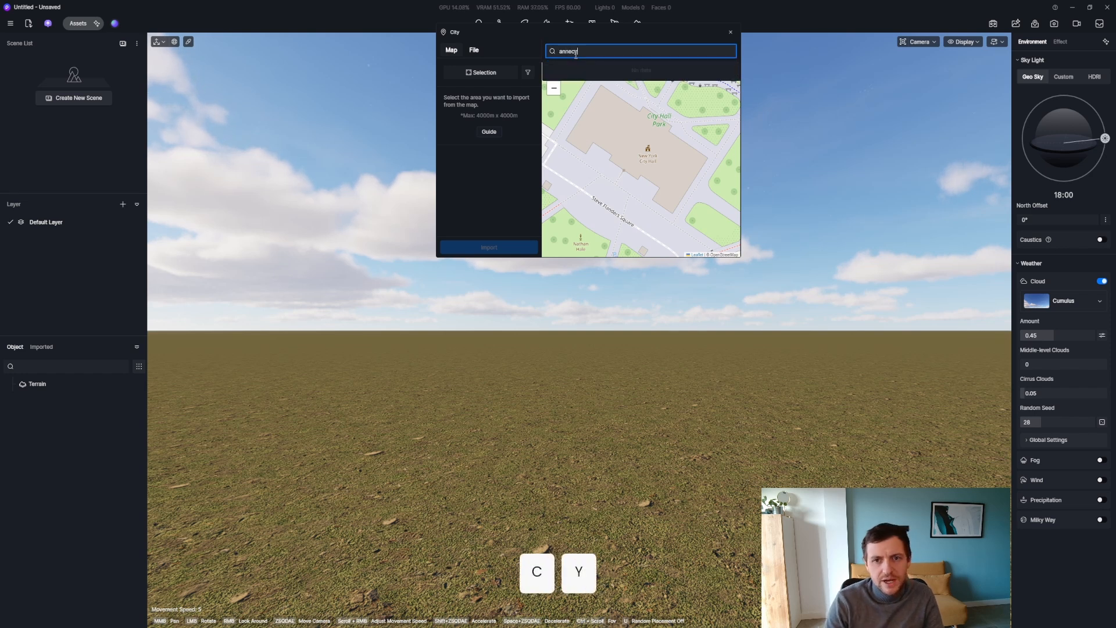
pyautogui.press('Return')
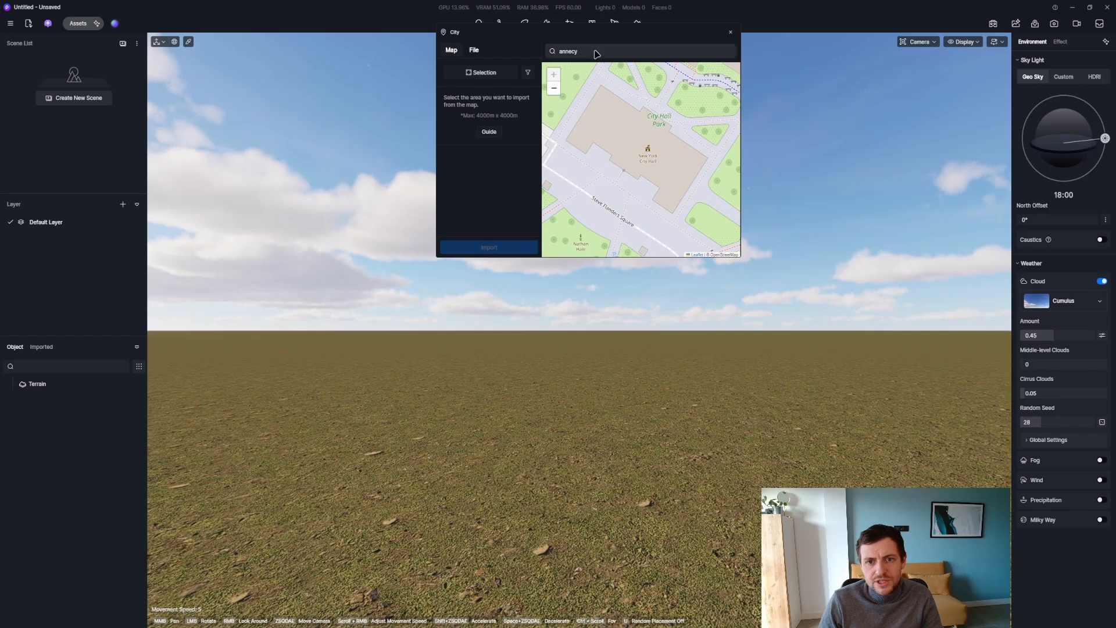
pyautogui.click(596, 52)
pyautogui.click(592, 69)
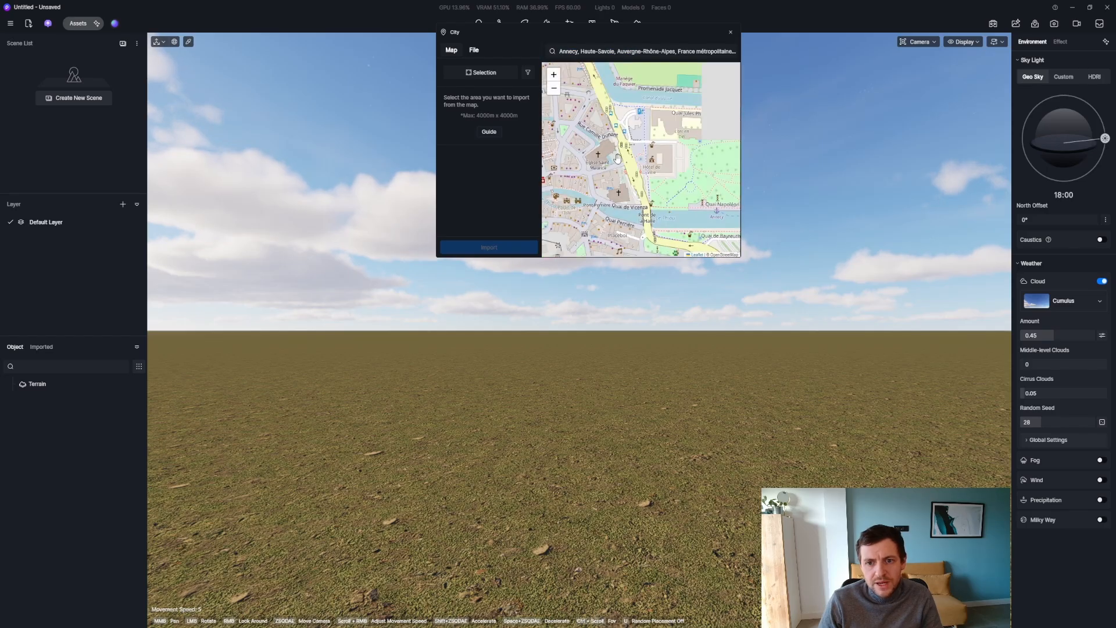
# Step: Select an area of about 119 m by 83 m in central Annecy, import it as a city, and close the City import
pyautogui.click(477, 73)
pyautogui.moveTo(623, 157); pyautogui.dragTo(620, 155)
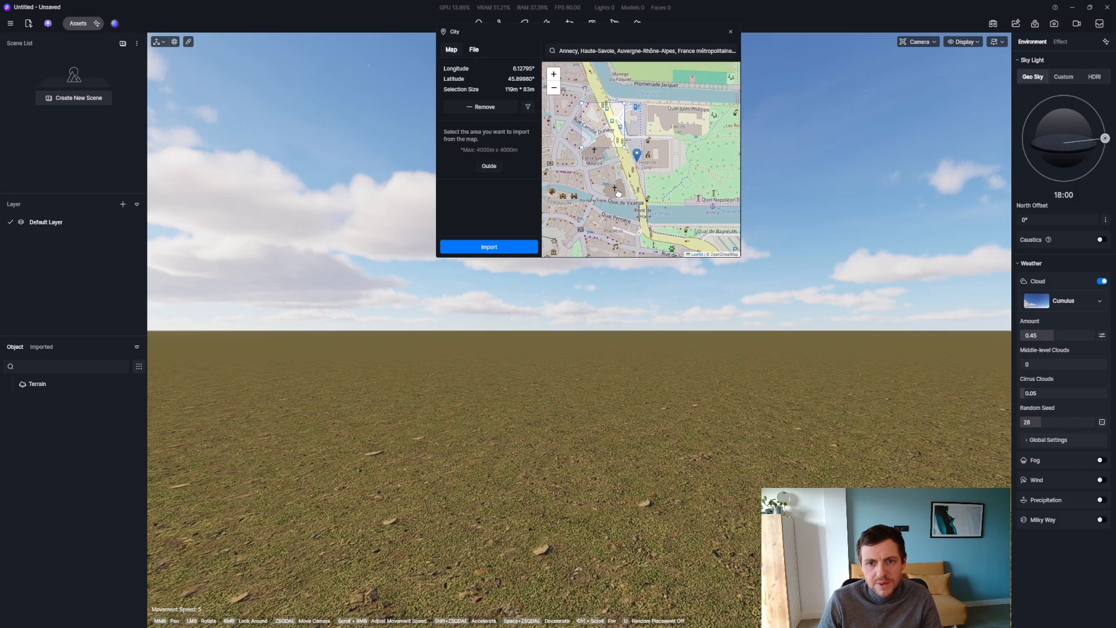
pyautogui.click(497, 251)
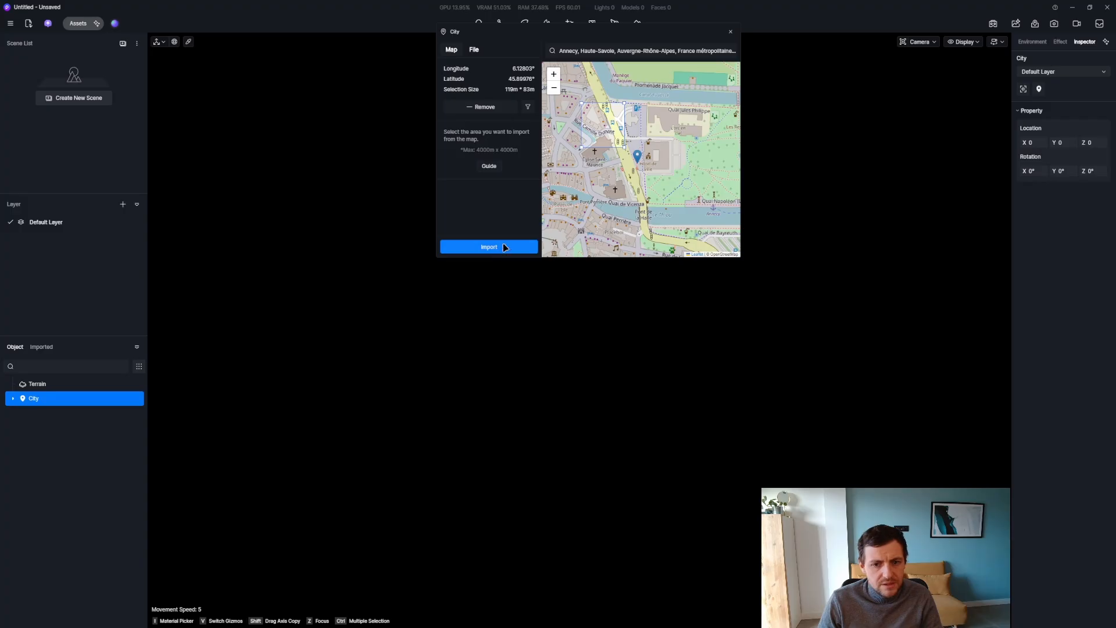
pyautogui.click(731, 32)
# Step: View the imported city blocks from outside and remove the duplicate City object
pyautogui.press('s')
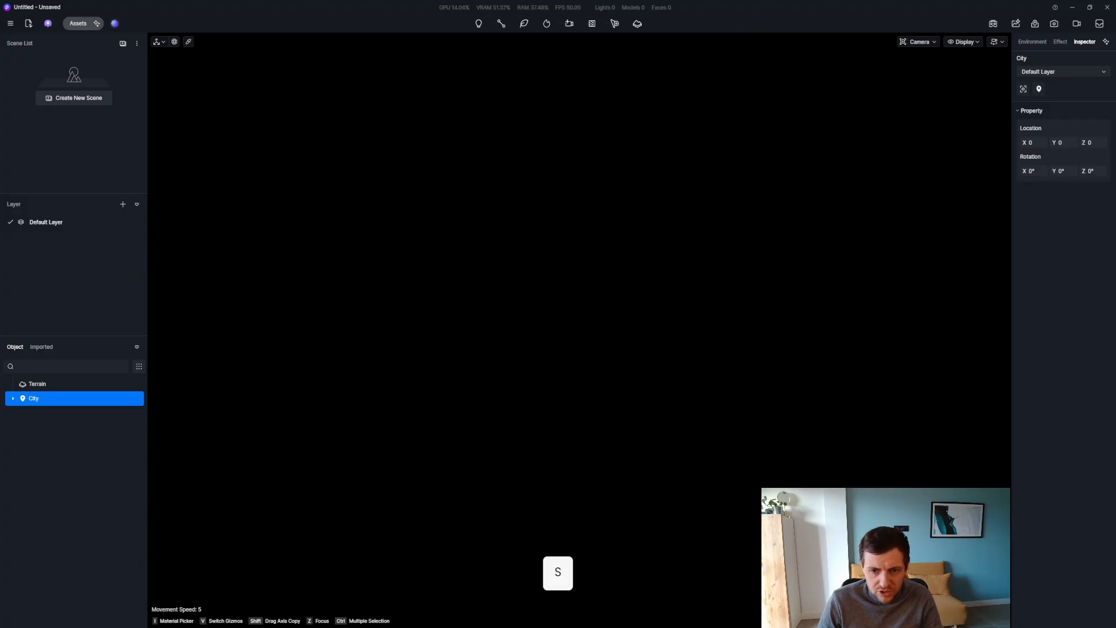
pyautogui.press('q')
pyautogui.scroll(6, 580, 330)
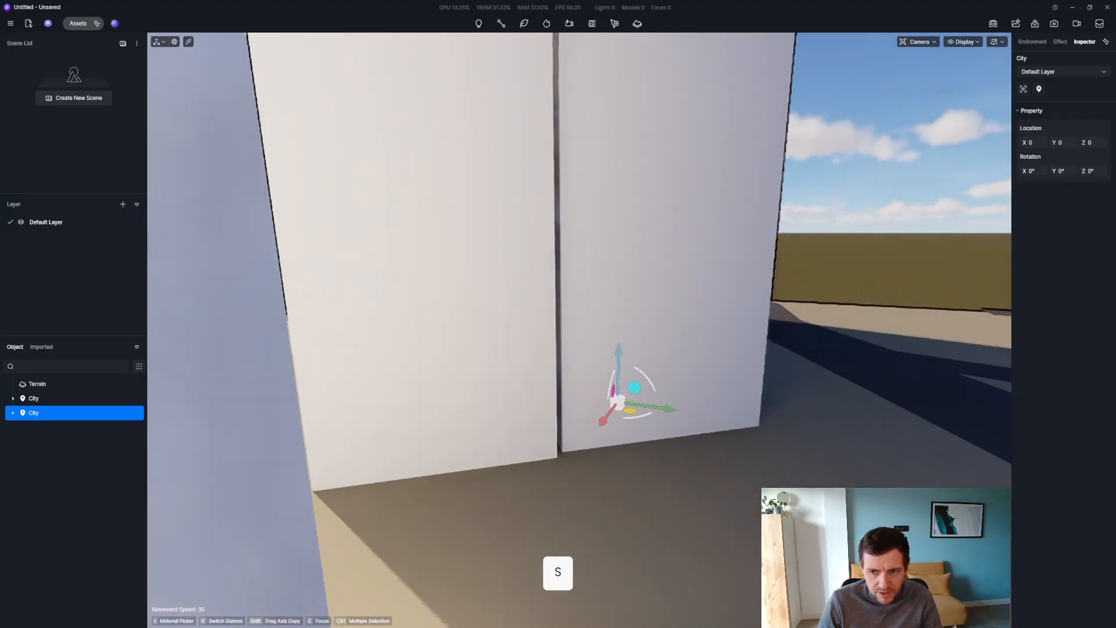
pyautogui.press('d')
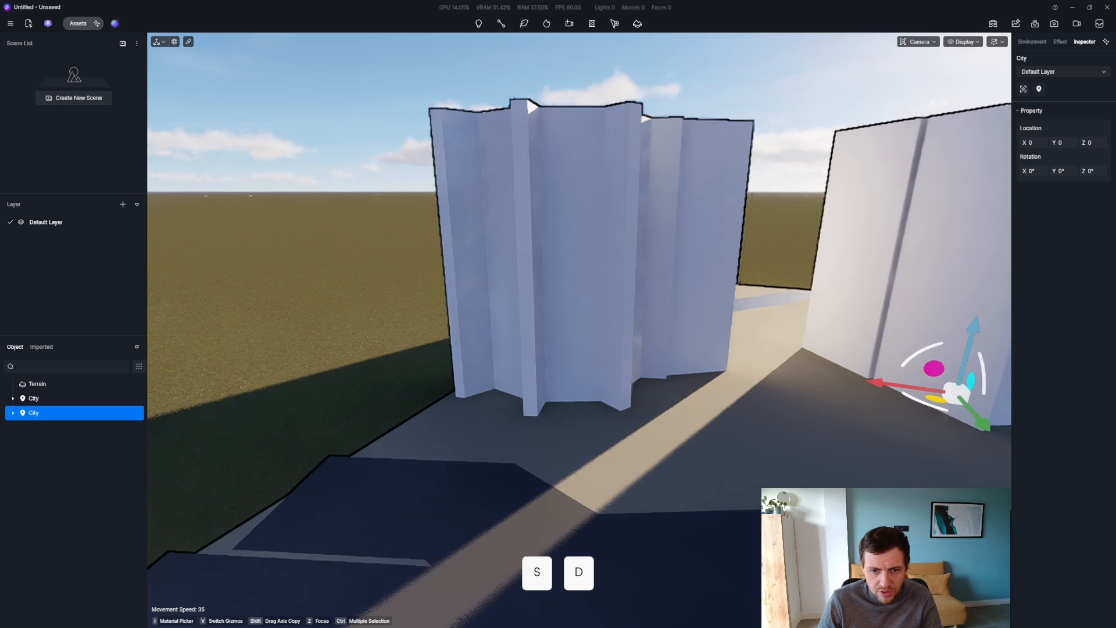
pyautogui.moveTo(227, 361); pyautogui.dragTo(251, 361, button='right')
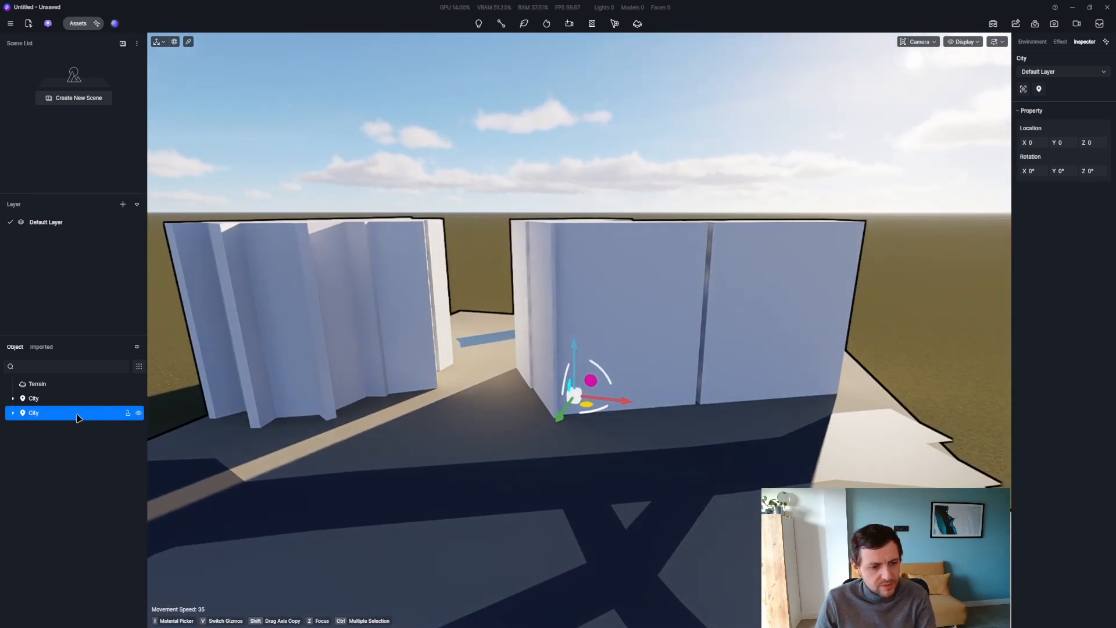
pyautogui.click(35, 399)
# Step: Expand the City object and turn on Styles for its Buildings
pyautogui.click(13, 398)
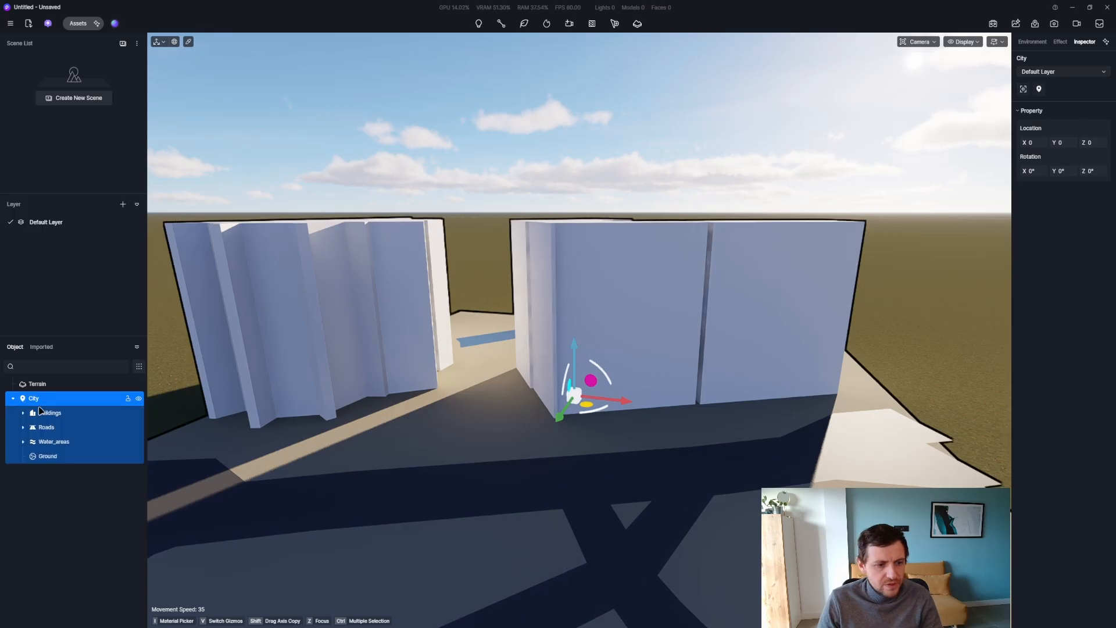
pyautogui.click(45, 413)
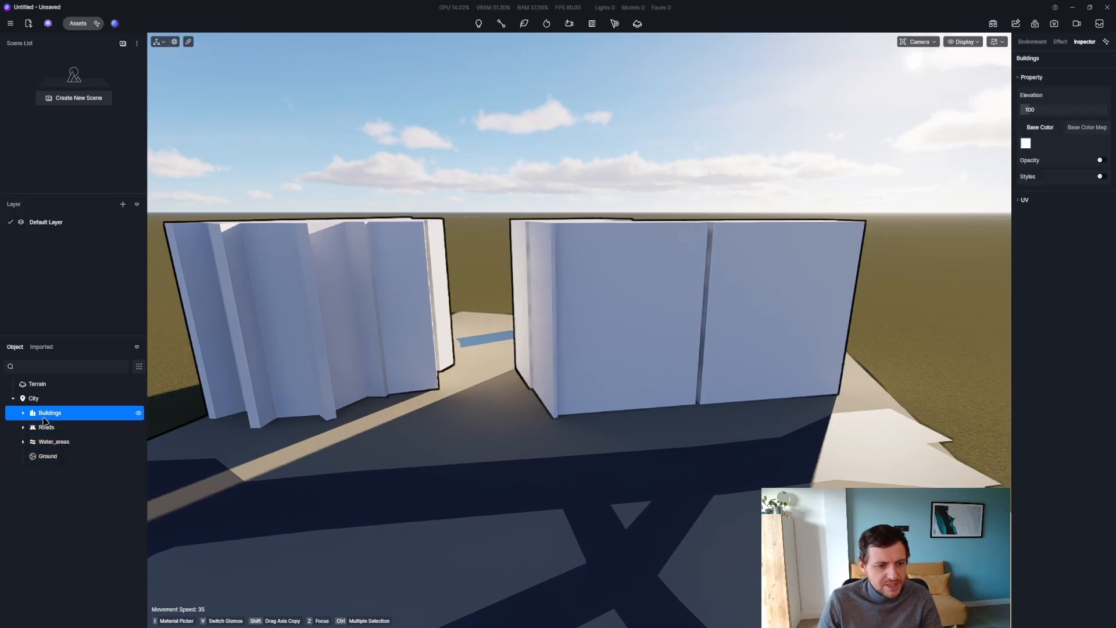
pyautogui.click(1099, 176)
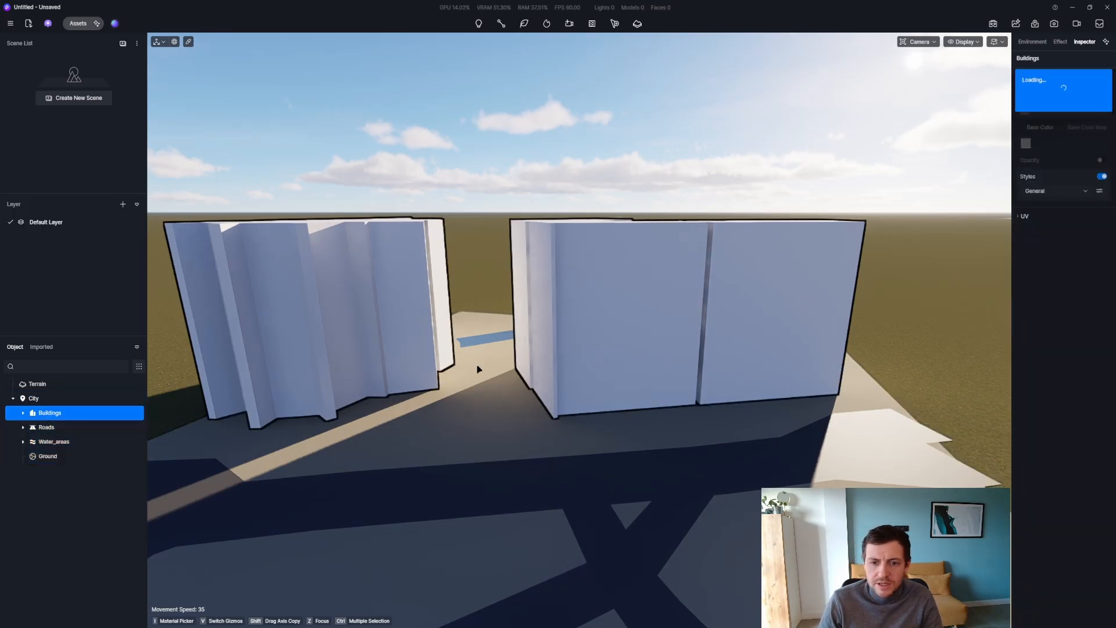
# Step: Inspect the textured facades from several sides and change the Buildings style to European
pyautogui.press('z')
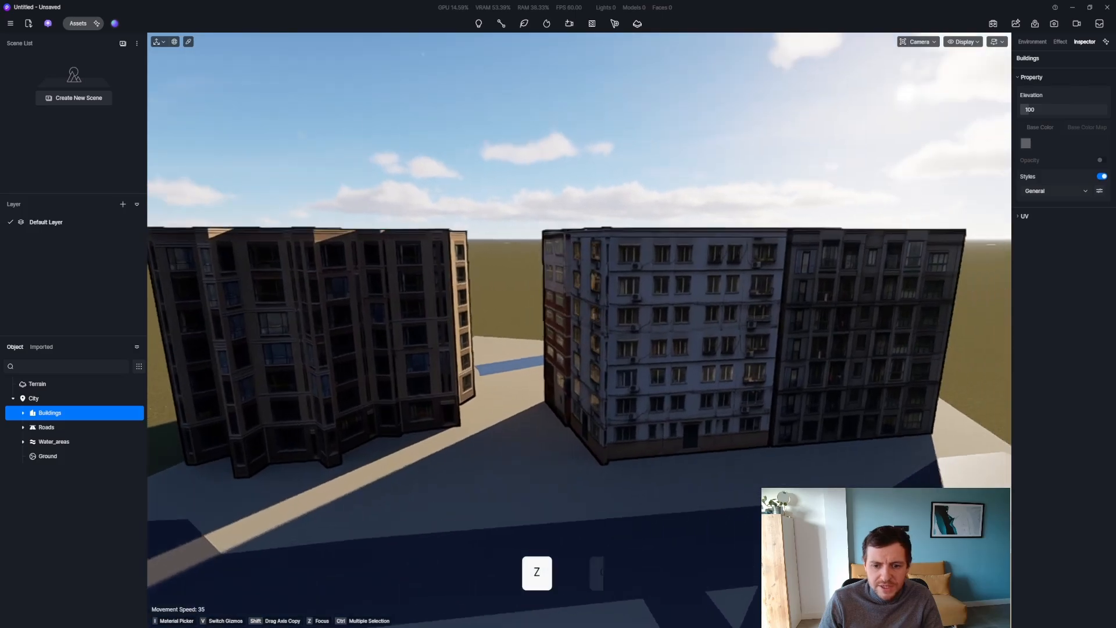
pyautogui.press('q')
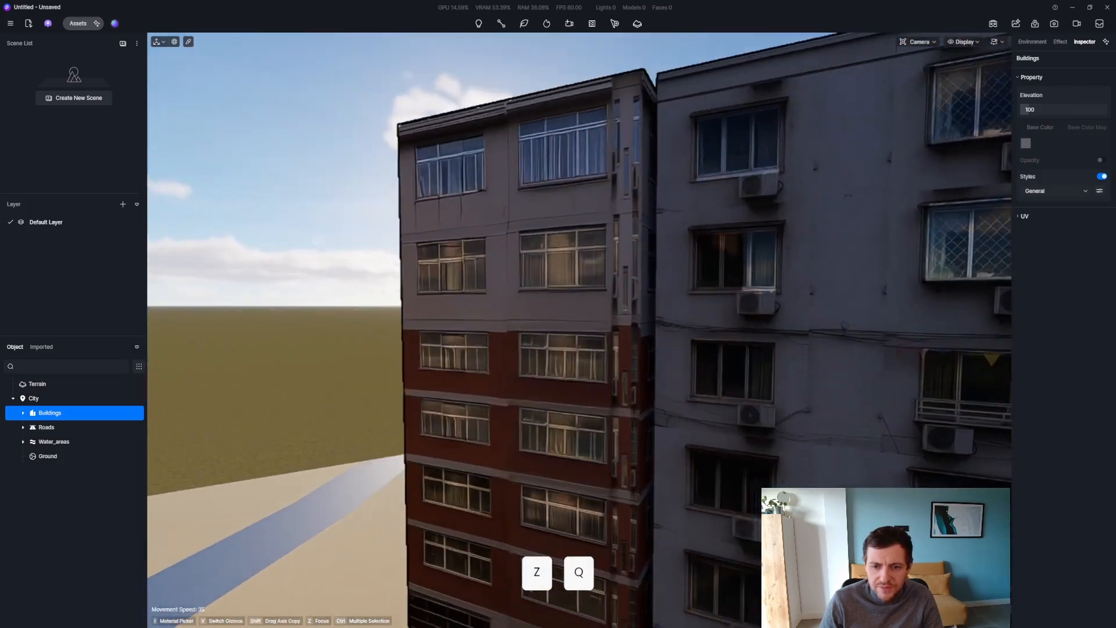
pyautogui.press('s')
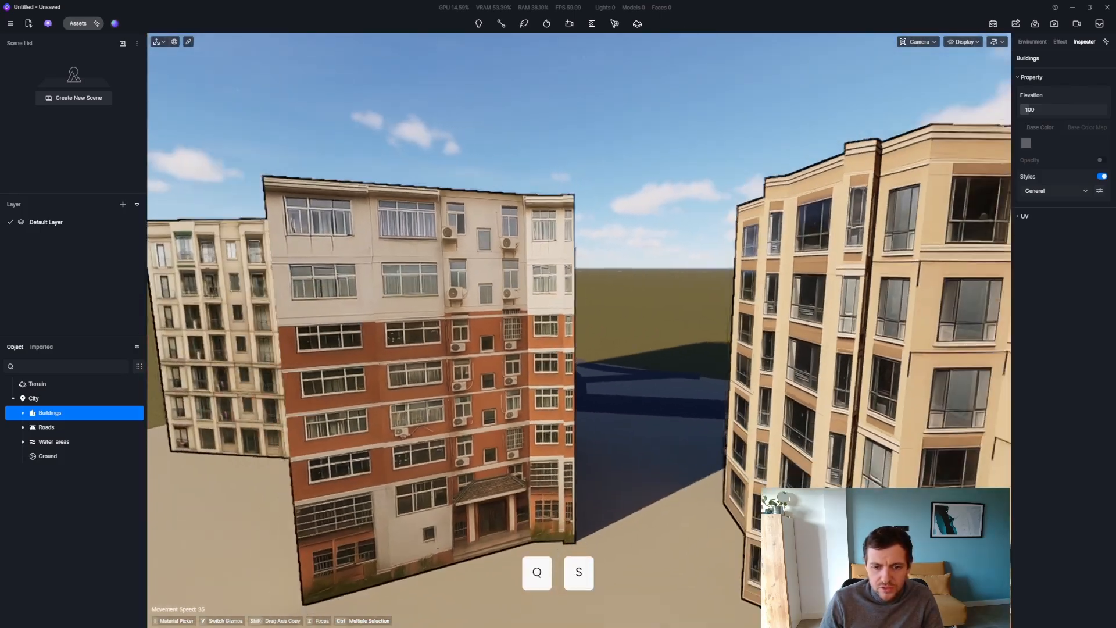
pyautogui.press('e')
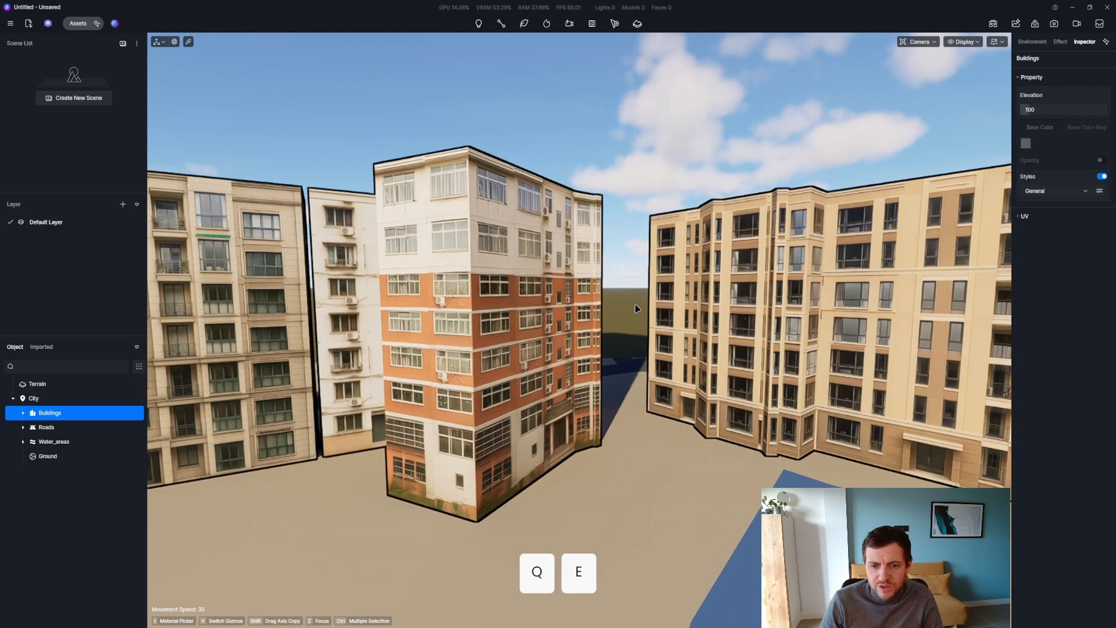
pyautogui.click(1055, 193)
pyautogui.click(1046, 218)
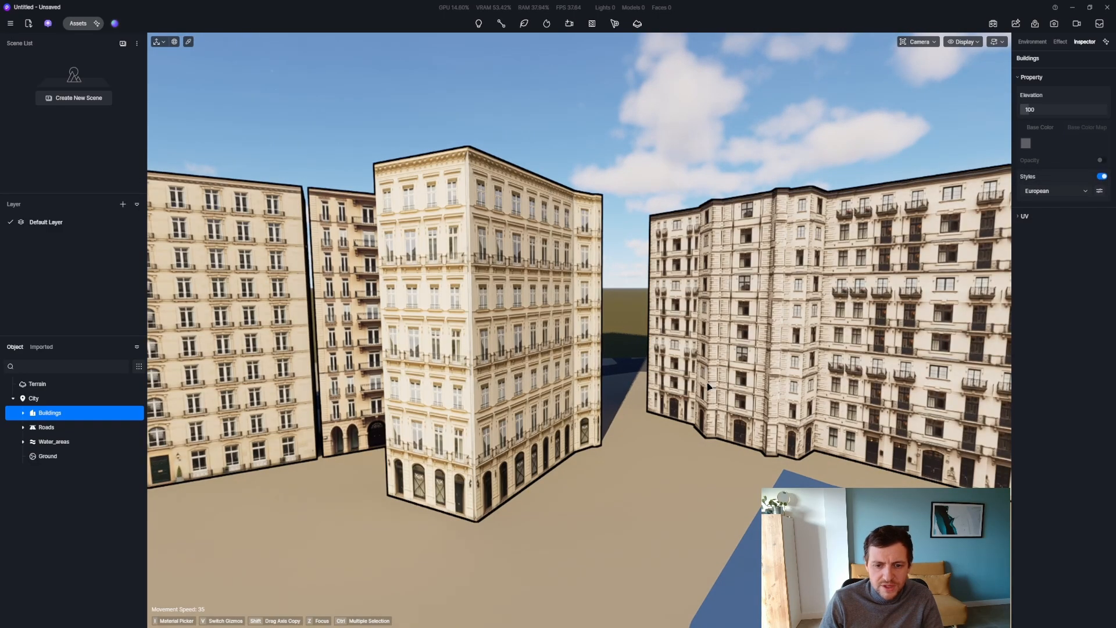
pyautogui.moveTo(908, 277); pyautogui.dragTo(1022, 214, button='right')
# Step: Change the Buildings style to Glass Box and look over the facades
pyautogui.click(1037, 191)
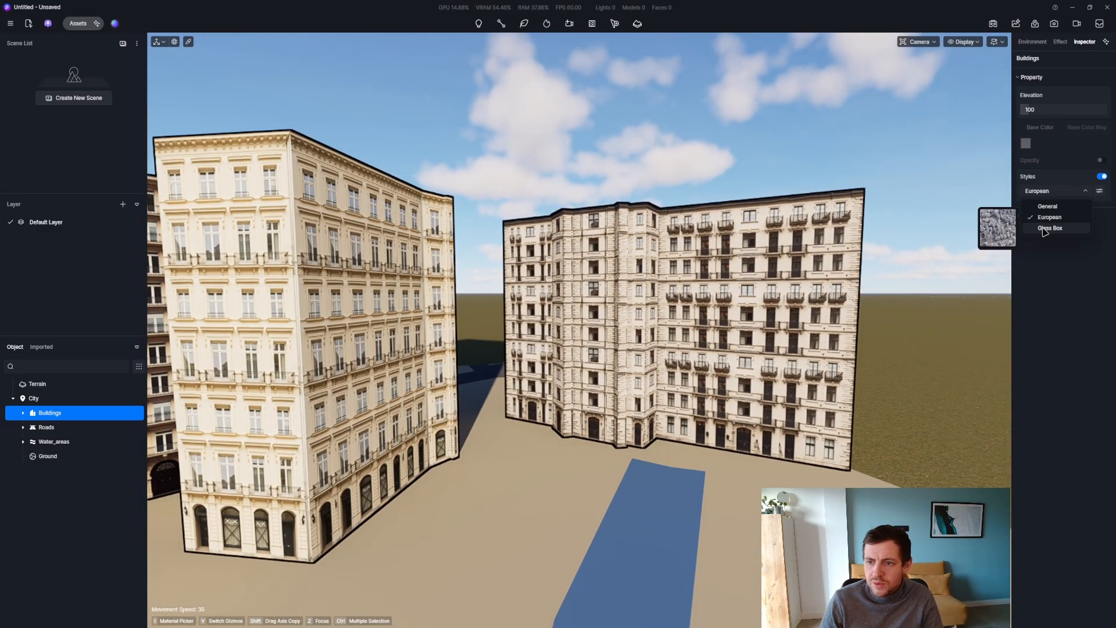
pyautogui.click(1046, 229)
pyautogui.moveTo(651, 244); pyautogui.dragTo(880, 428, button='right')
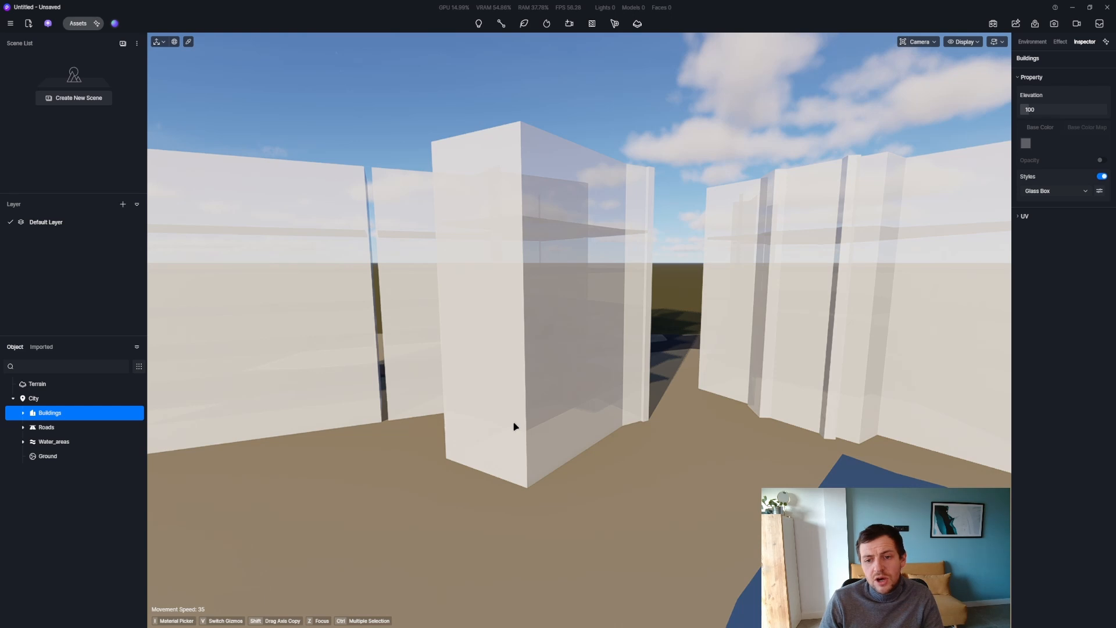
# Step: Change the Buildings style to General and view the textured facades
pyautogui.click(1047, 194)
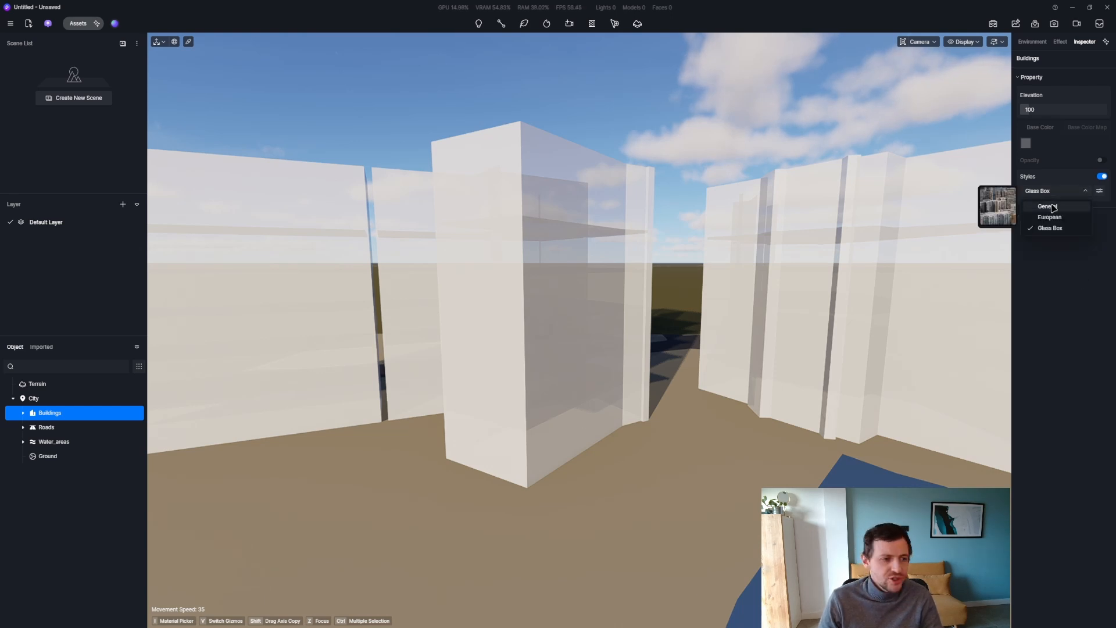
pyautogui.click(1049, 207)
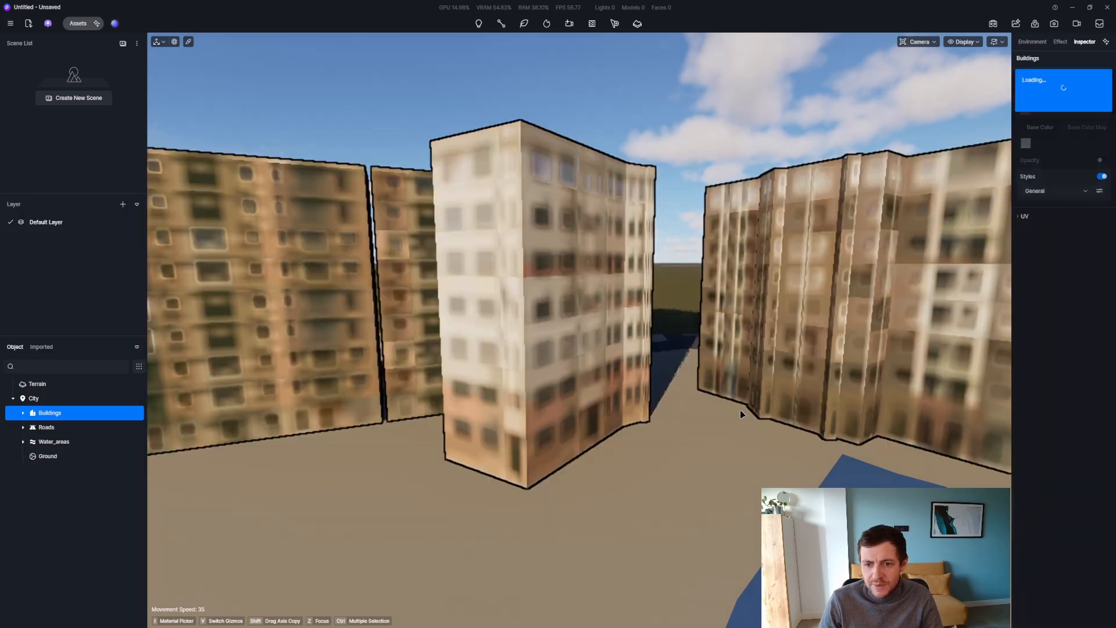
pyautogui.moveTo(754, 402); pyautogui.dragTo(892, 409, button='right')
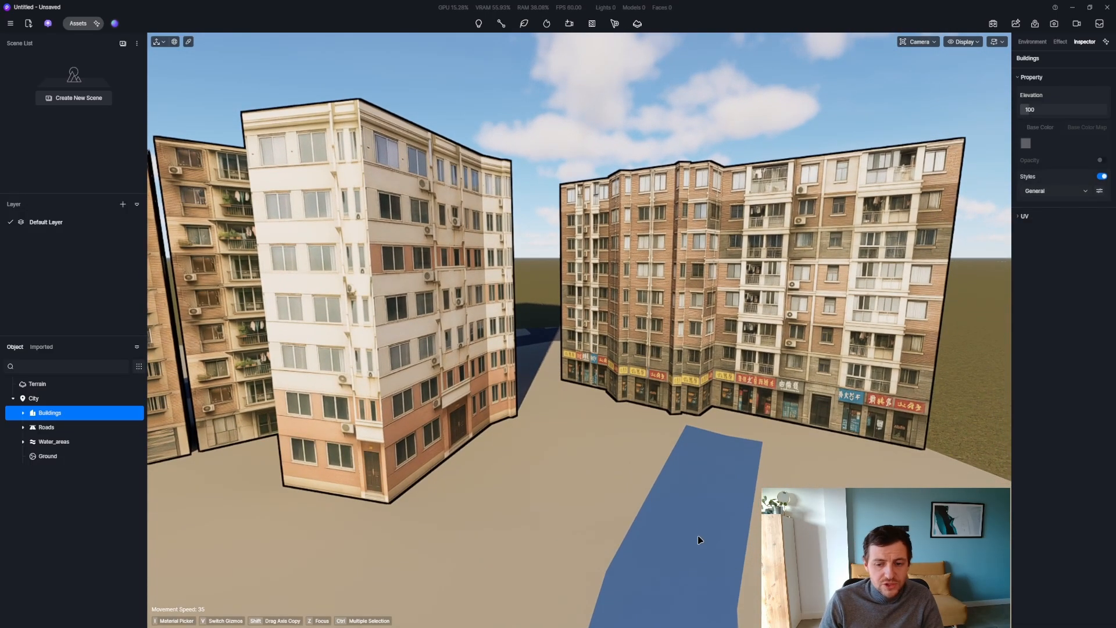
# Step: Delete the whole City object and start a Cesium import
pyautogui.click(49, 400)
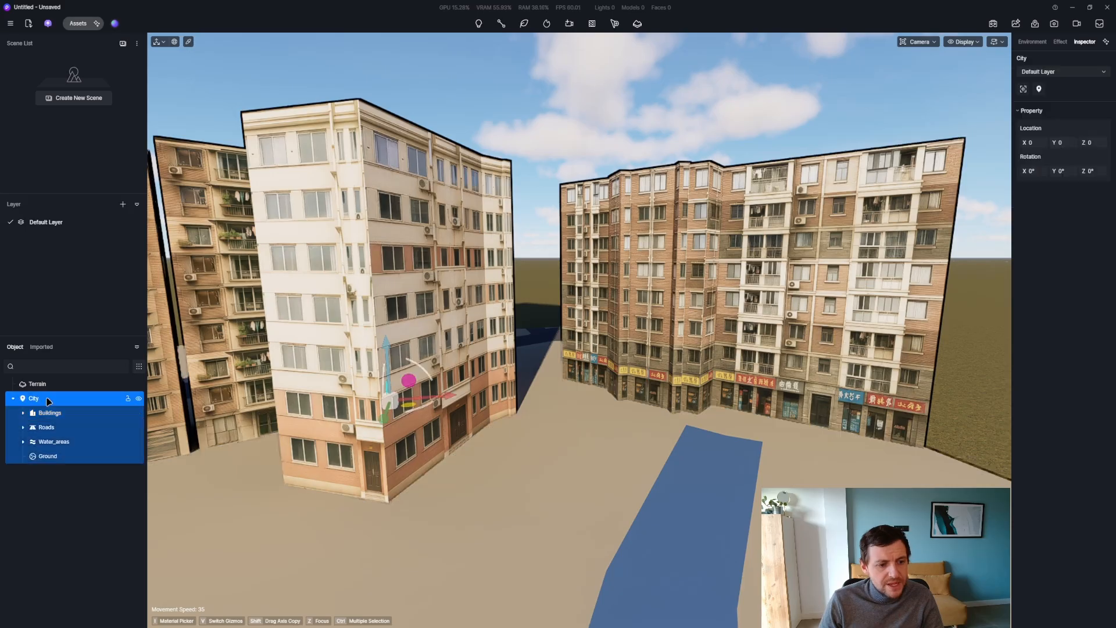
pyautogui.press('Delete')
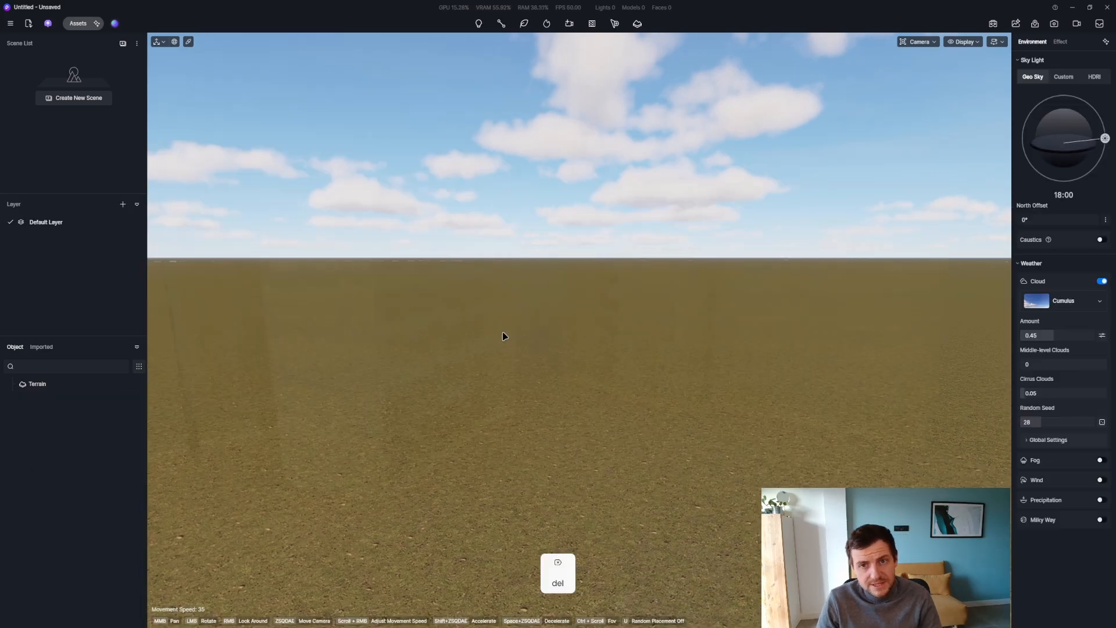
pyautogui.click(637, 23)
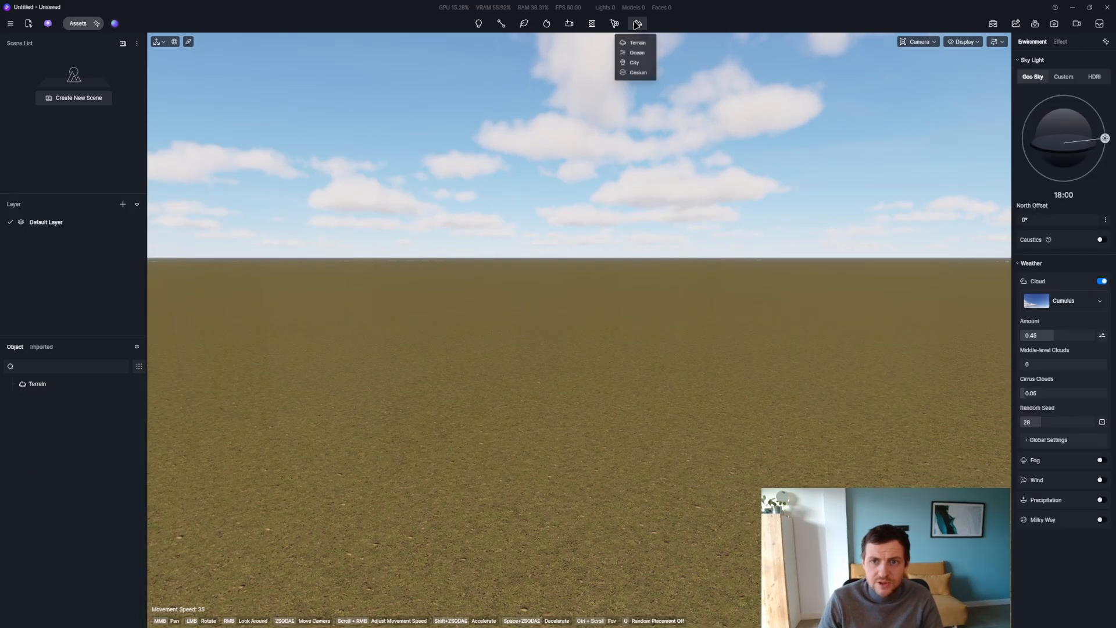
pyautogui.click(640, 76)
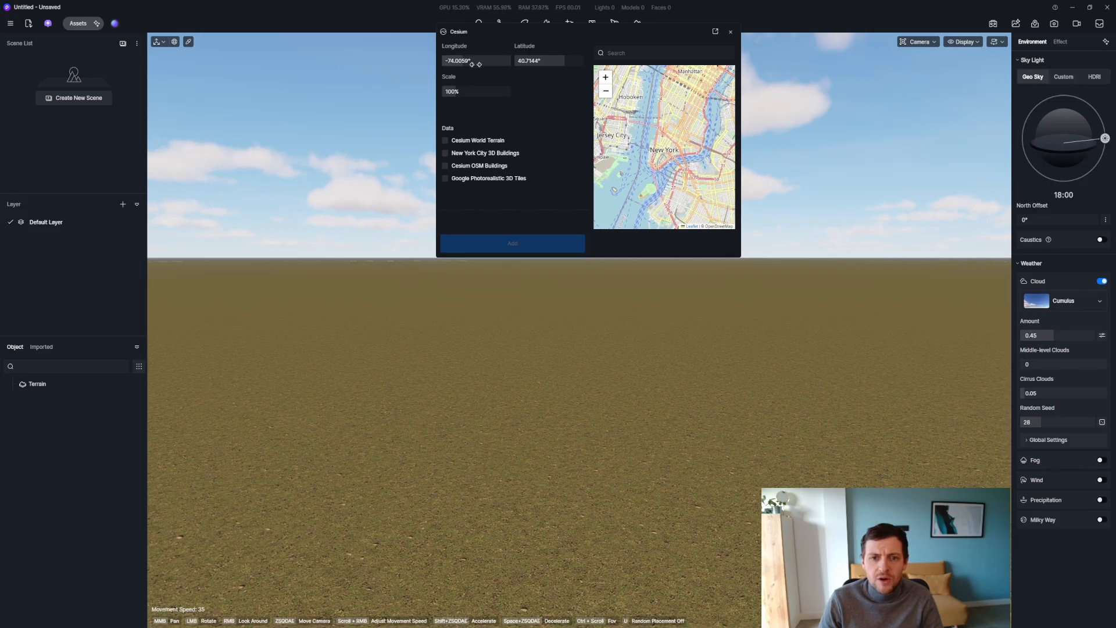
# Step: Locate Paris, Île-de-France, choose Google Photorealistic 3D Tiles as the data, and add it to the scene
pyautogui.click(632, 53)
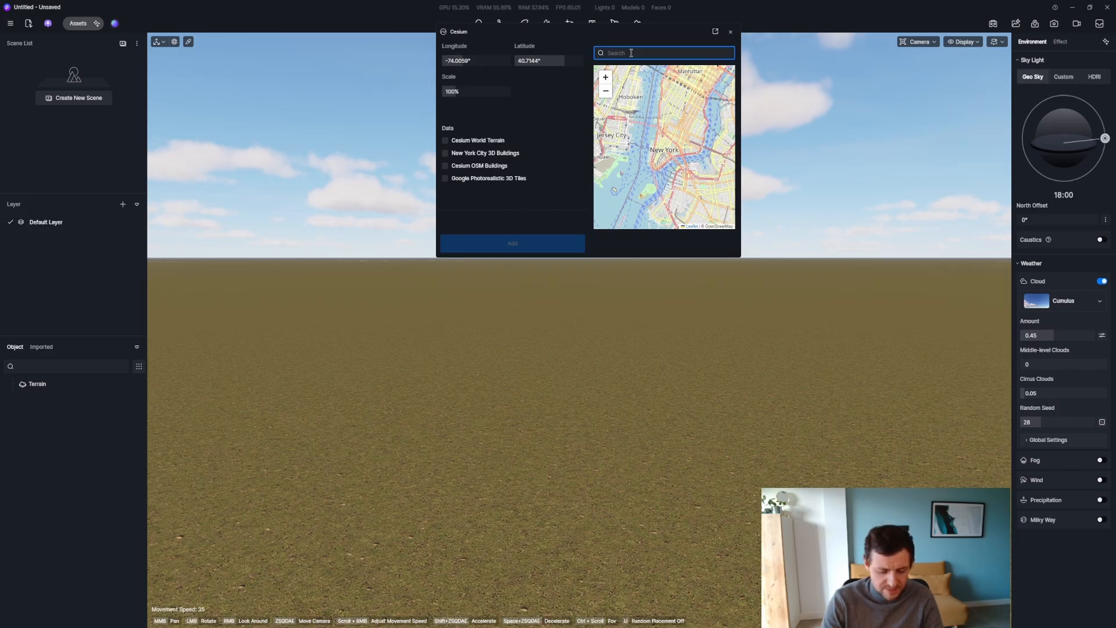
pyautogui.write('paris')
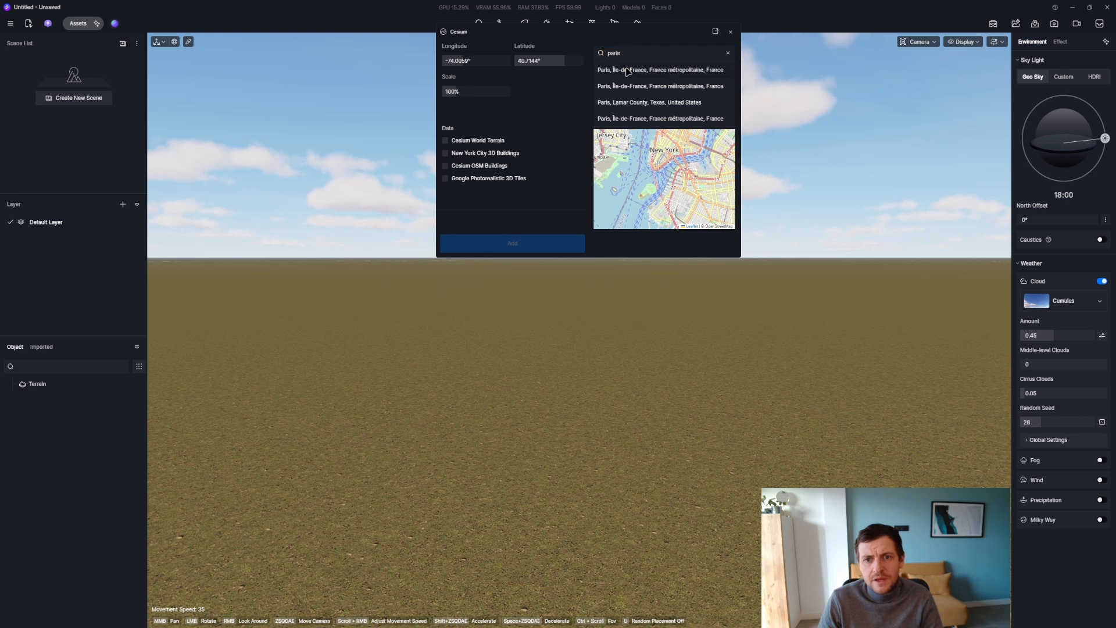
pyautogui.click(627, 71)
pyautogui.click(445, 178)
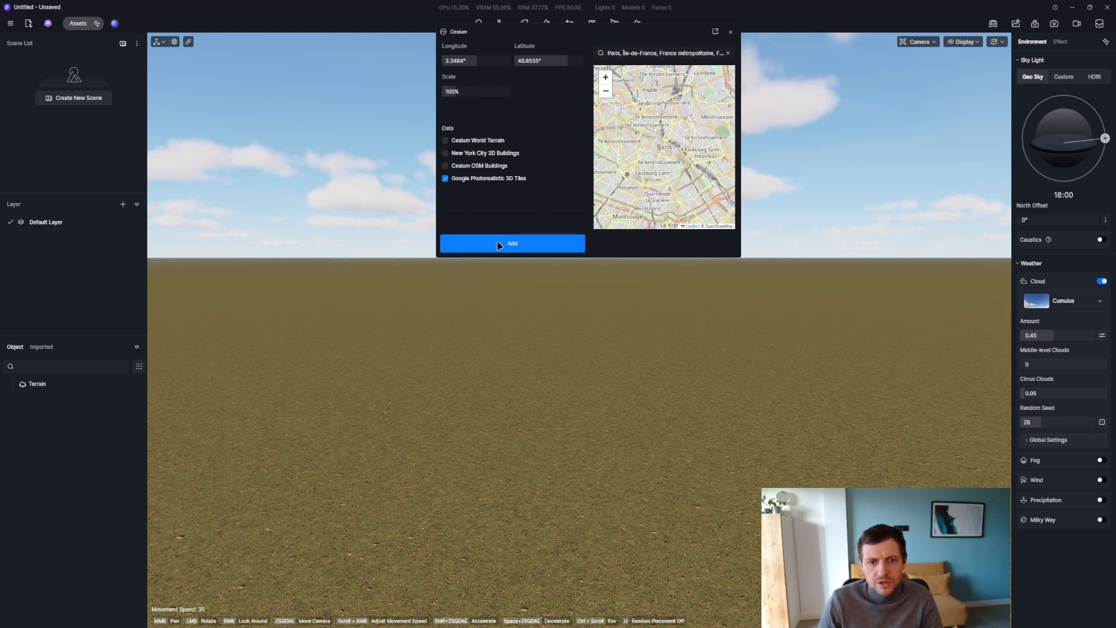
pyautogui.click(499, 249)
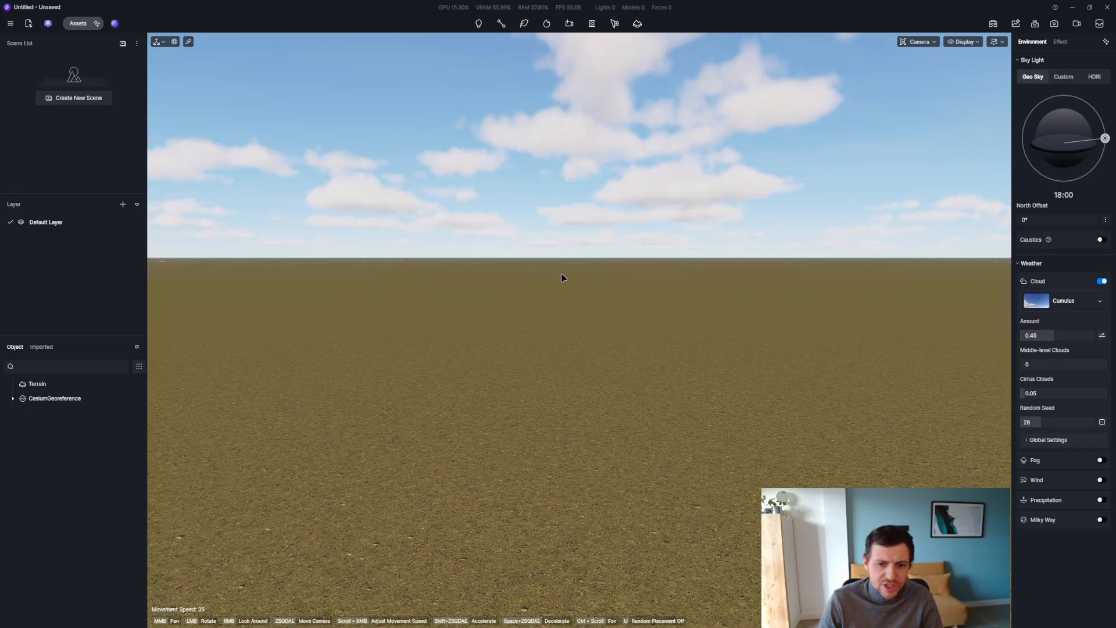
# Step: Fly over the imported Paris tiles at a higher movement speed and approach the front of Notre-Dame
pyautogui.moveTo(563, 278); pyautogui.dragTo(589, 298, button='right')
pyautogui.press('s')
pyautogui.press('d')
pyautogui.press('s')
pyautogui.press('d')
pyautogui.scroll(5, 563, 343)
pyautogui.scroll(5, 563, 347)
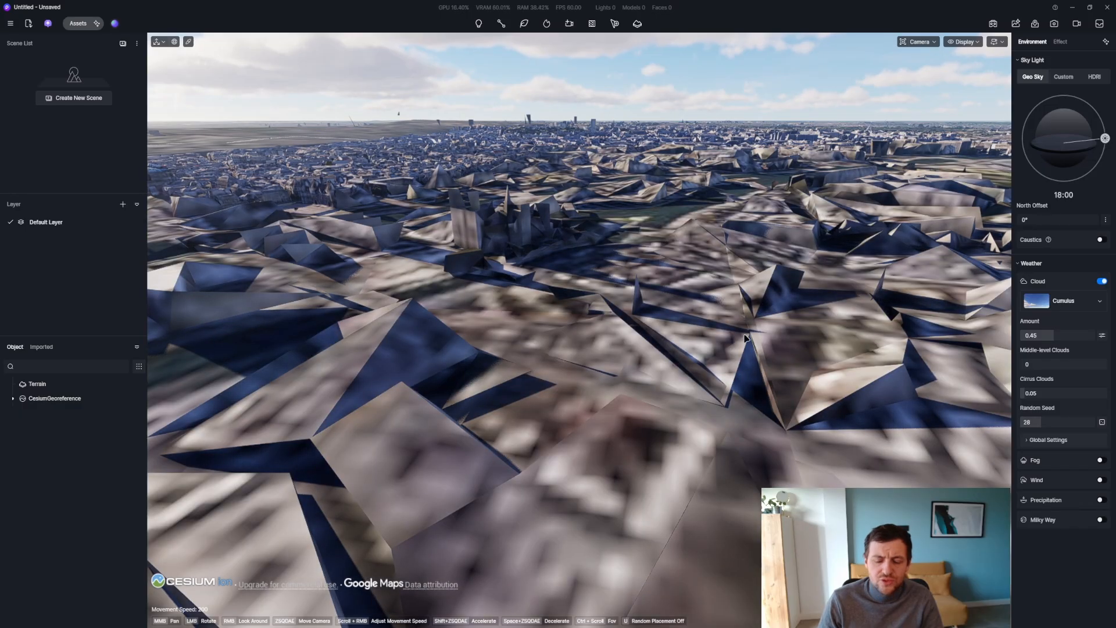
pyautogui.moveTo(562, 292); pyautogui.dragTo(549, 224, button='right')
pyautogui.press('z')
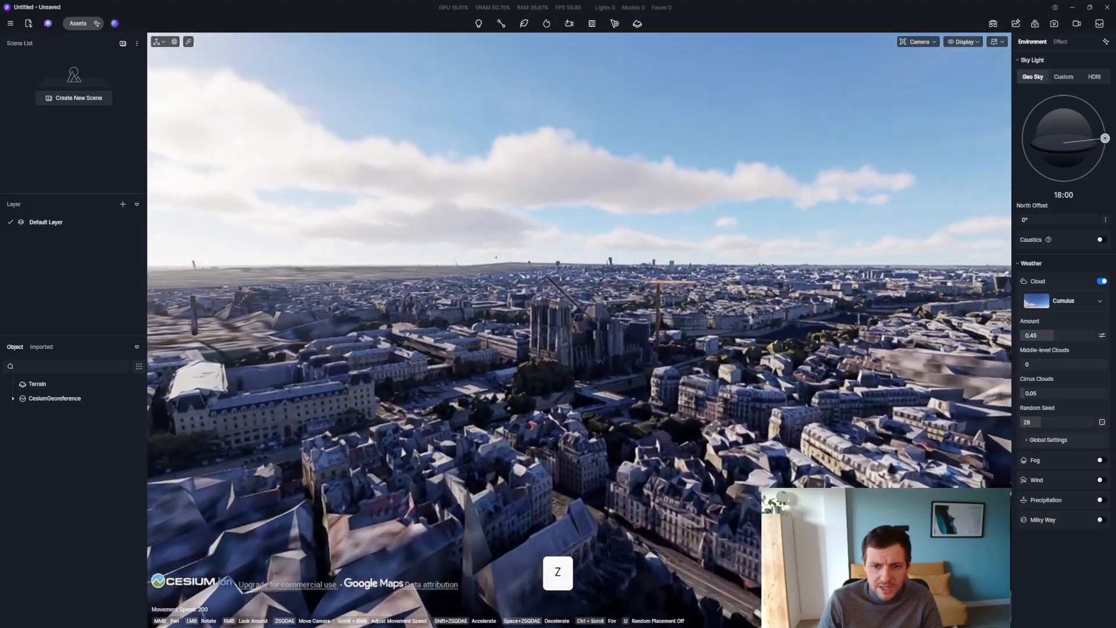
pyautogui.press('q')
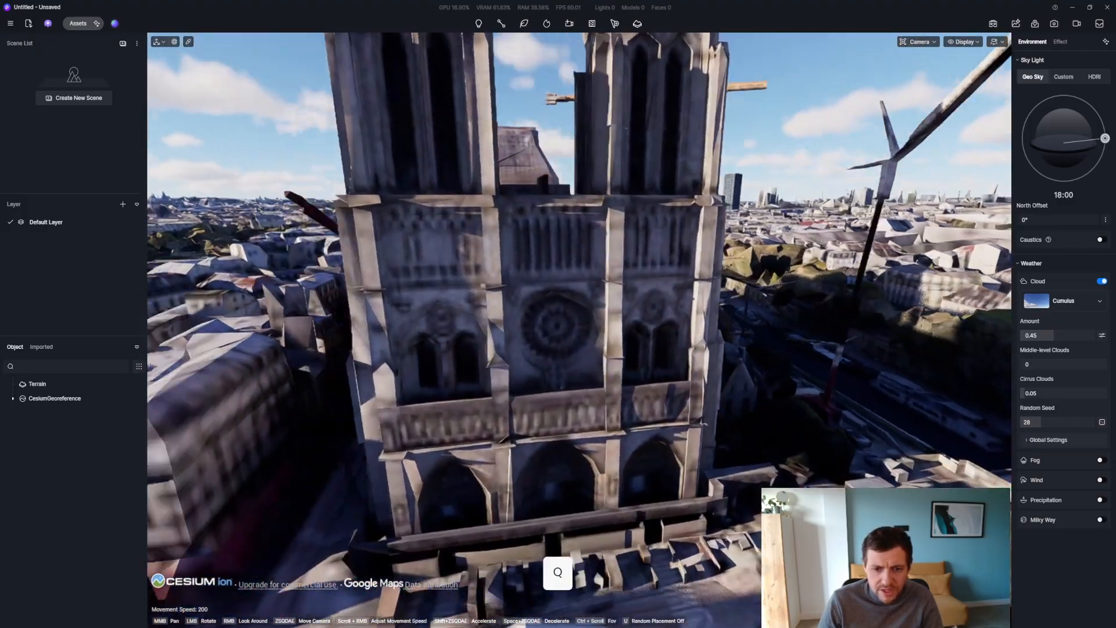
# Step: Examine the surrounding rooftops, the riverside buildings and the bridge over the Seine from several viewpoints
pyautogui.moveTo(549, 223); pyautogui.dragTo(692, 223, button='right')
pyautogui.press('s')
pyautogui.press('q')
pyautogui.press('d')
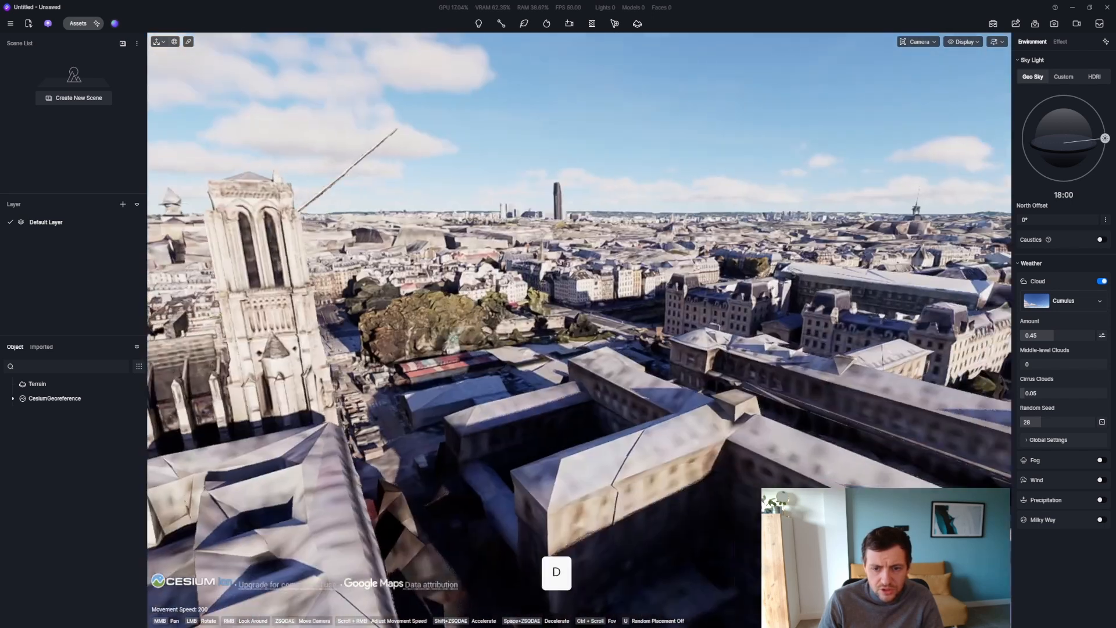
pyautogui.press('z')
pyautogui.moveTo(579, 330); pyautogui.dragTo(520, 330, button='right')
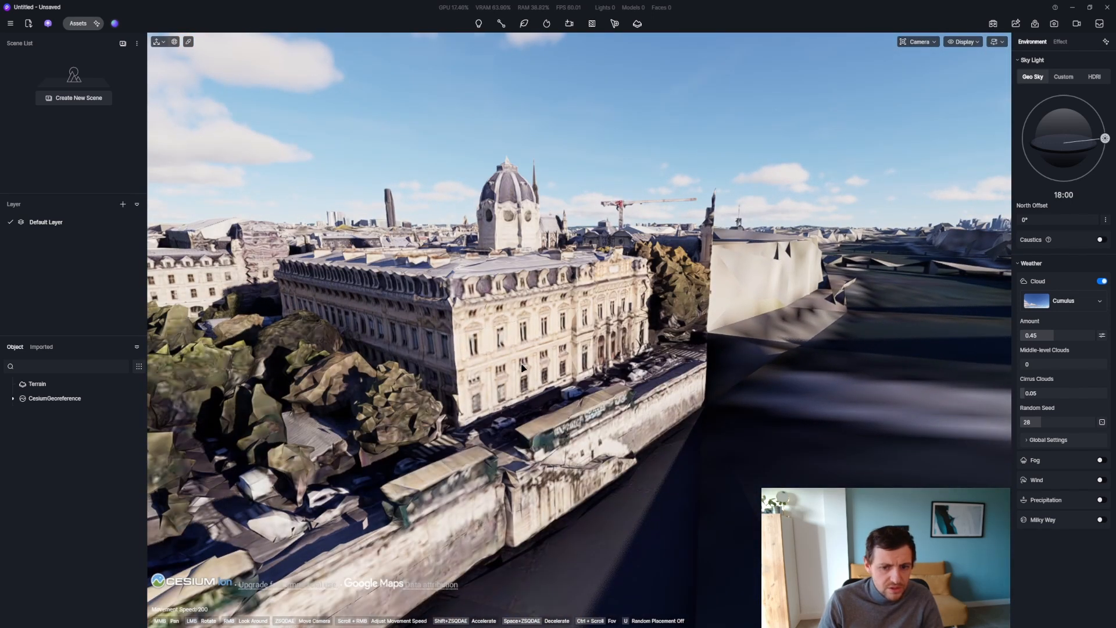
pyautogui.moveTo(523, 368); pyautogui.dragTo(492, 365, button='right')
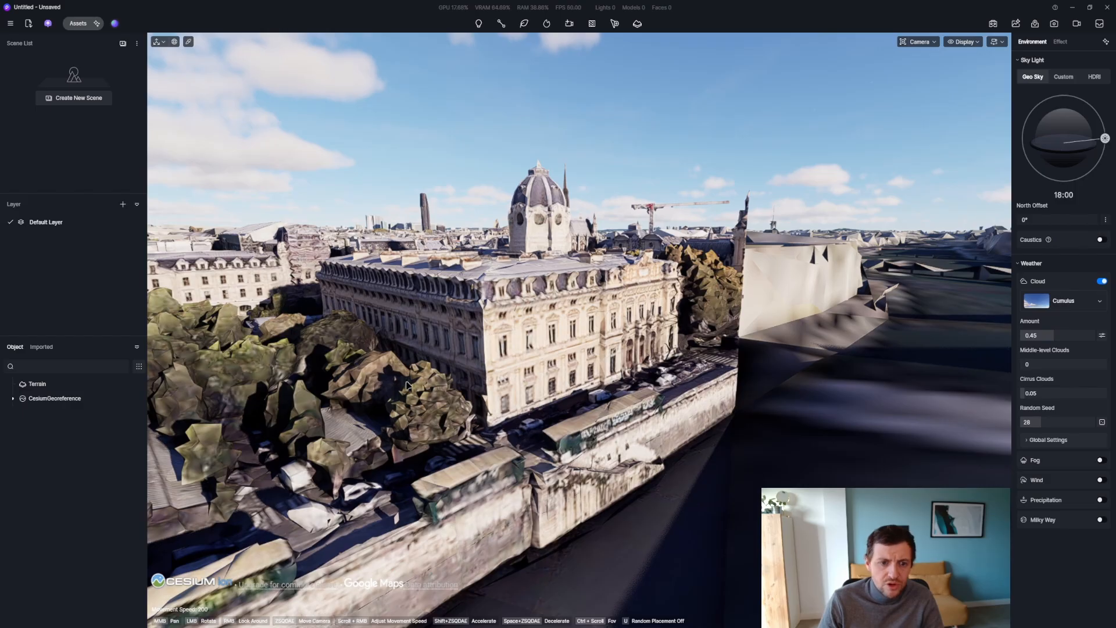
pyautogui.press('s')
pyautogui.press('q')
pyautogui.press('e')
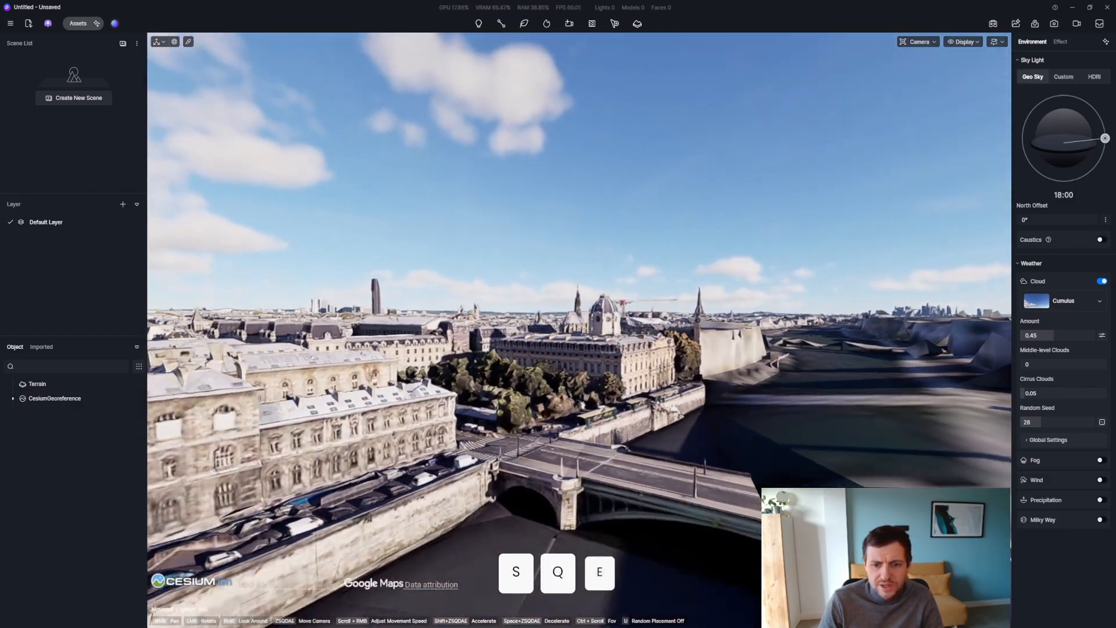
pyautogui.press('s')
pyautogui.moveTo(579, 330); pyautogui.dragTo(592, 344, button='right')
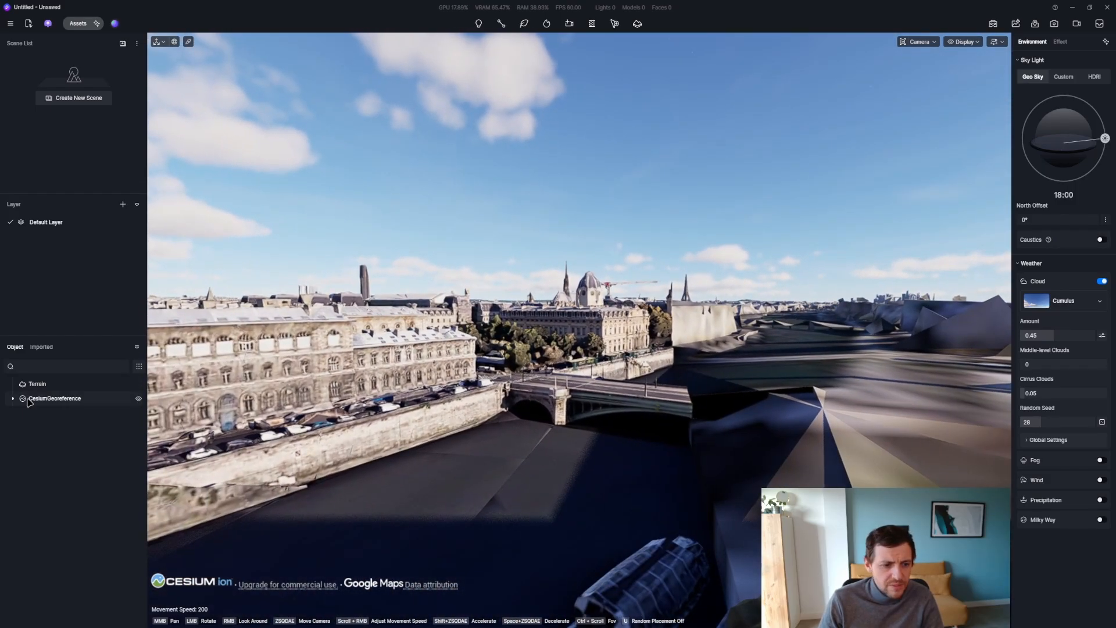
# Step: Set the Maximum Screen Space Error of the Google Photorealistic 3D Tiles to 100 and check the riverside detail
pyautogui.click(13, 398)
pyautogui.click(52, 412)
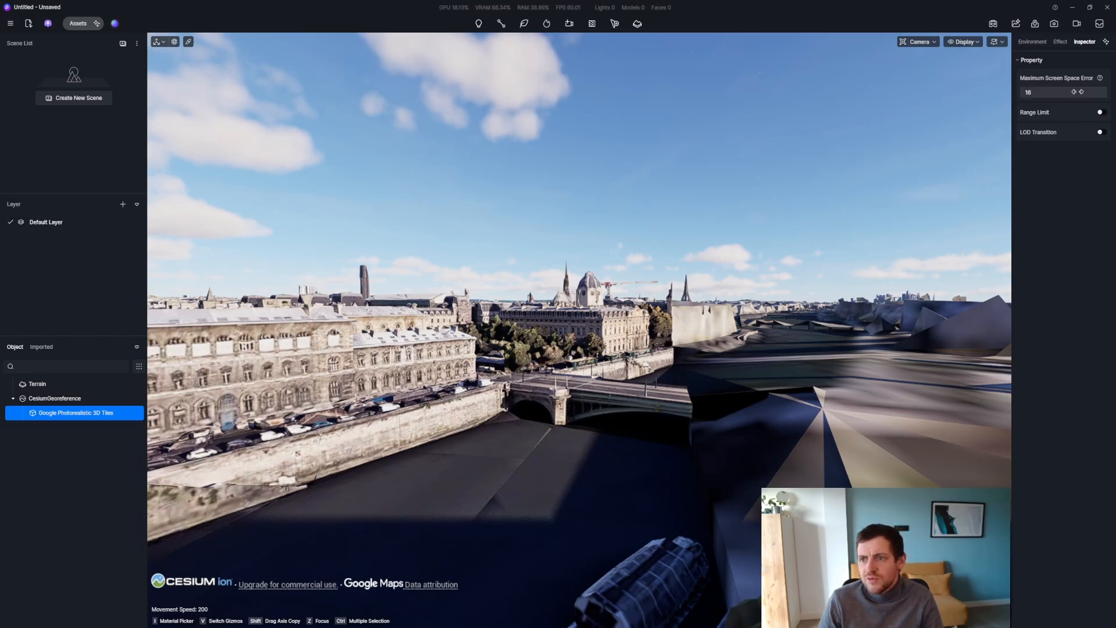
pyautogui.moveTo(1061, 91); pyautogui.dragTo(1110, 91)
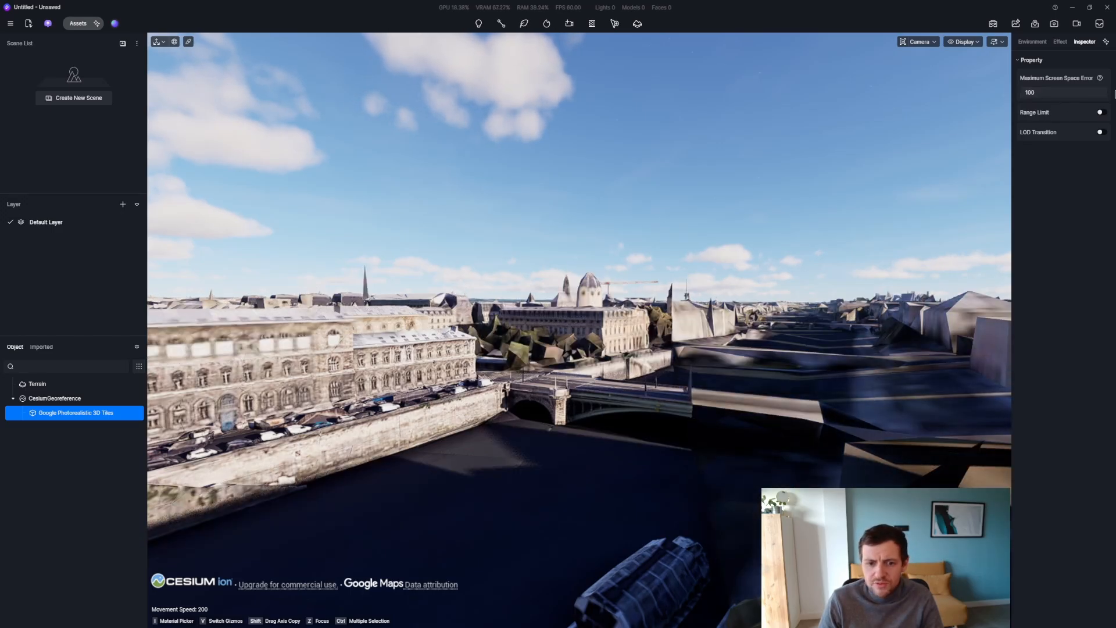
pyautogui.moveTo(473, 378); pyautogui.dragTo(439, 381, button='right')
pyautogui.press('q')
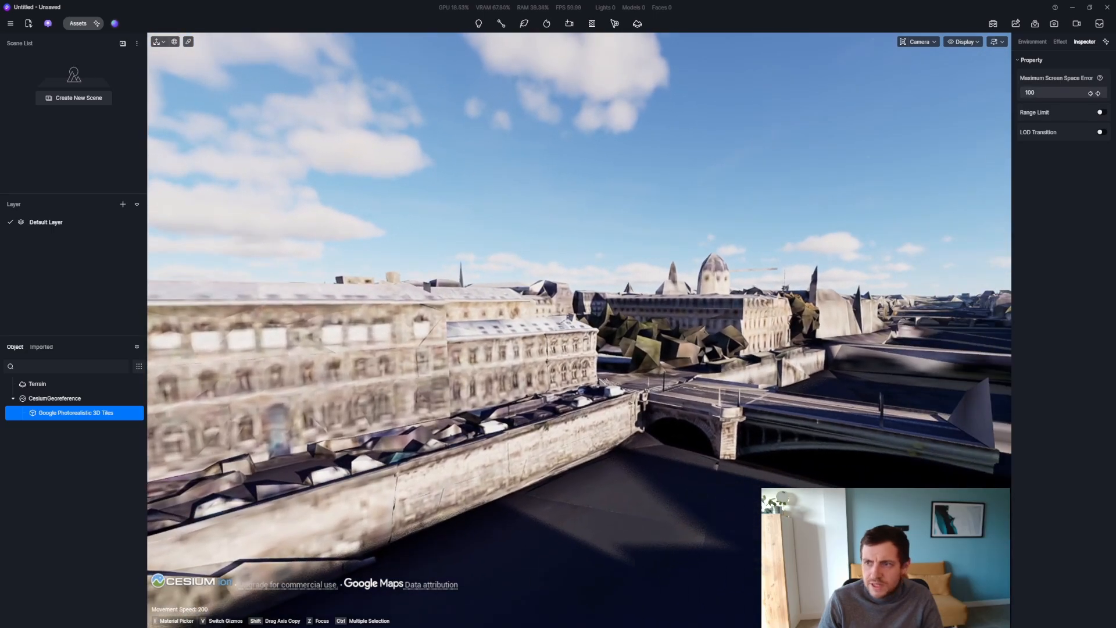
# Step: Set the tiles' Maximum Screen Space Error to 1 and check the riverside detail
pyautogui.moveTo(1094, 92); pyautogui.dragTo(1000, 97)
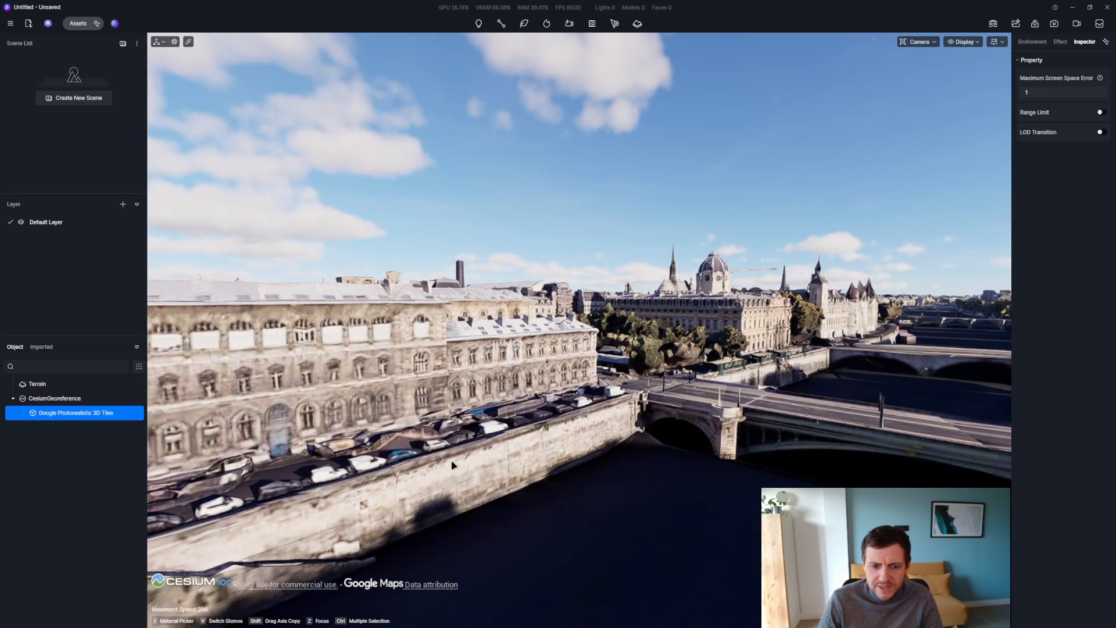
pyautogui.press('q')
pyautogui.moveTo(453, 465)
pyautogui.mouseDown(button='right')
pyautogui.moveTo(518, 465)
pyautogui.moveTo(473, 465)
pyautogui.mouseUp(button='right')
pyautogui.press('z')
pyautogui.press('d')
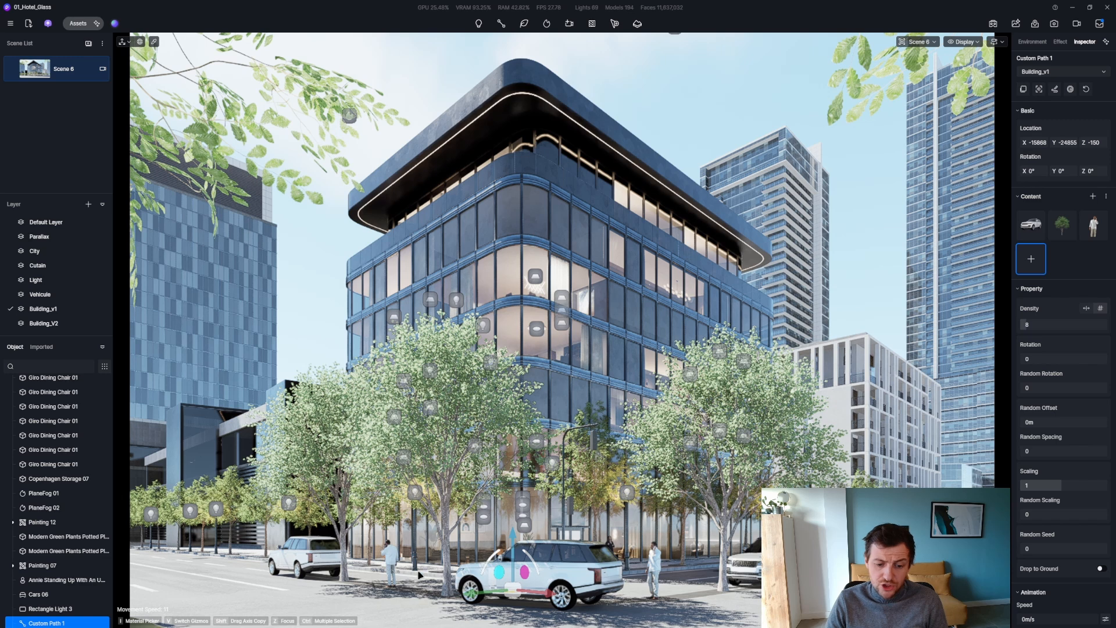
# Step: Check the available path types and view the cars, trees and people on Custom Path 1 up close
pyautogui.click(501, 24)
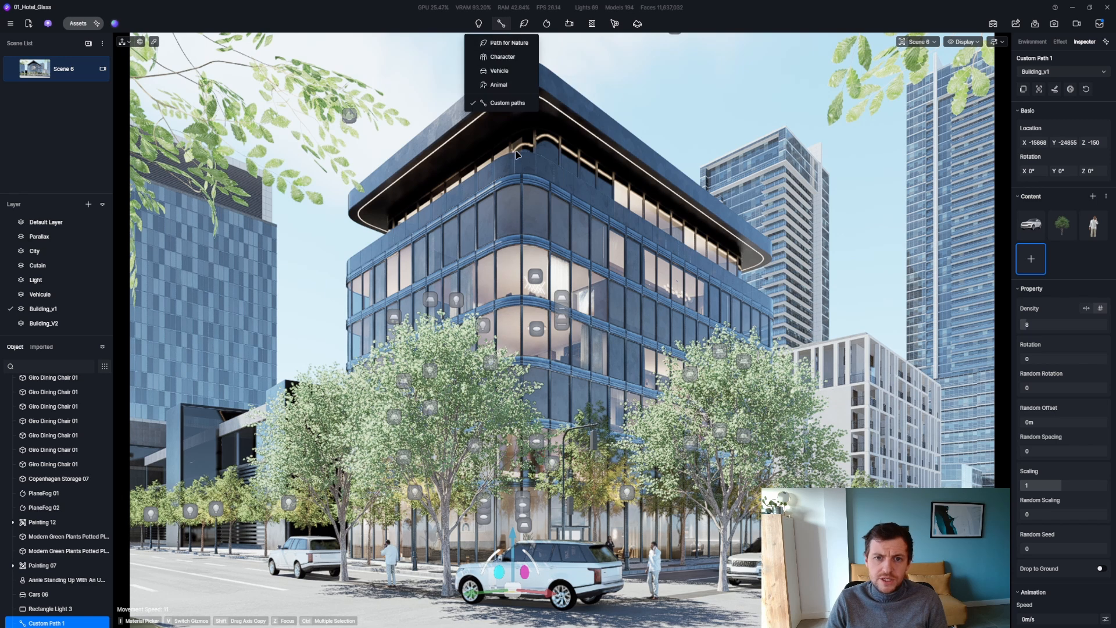
pyautogui.click(501, 23)
pyautogui.moveTo(512, 192); pyautogui.dragTo(512, 360, button='right')
pyautogui.press('z')
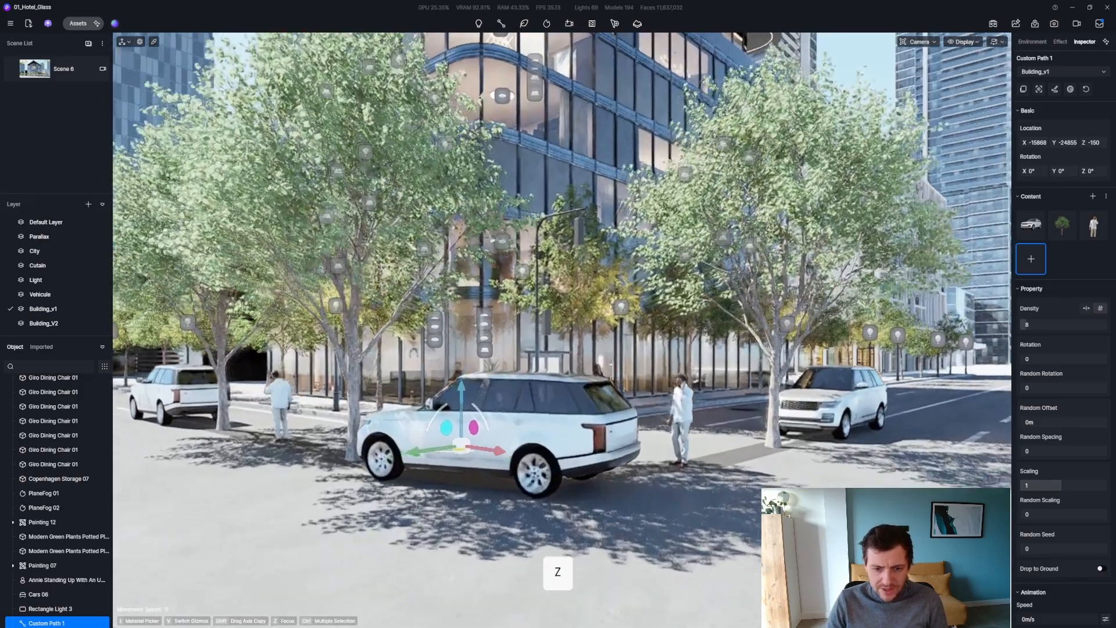
pyautogui.press('d')
pyautogui.press('s')
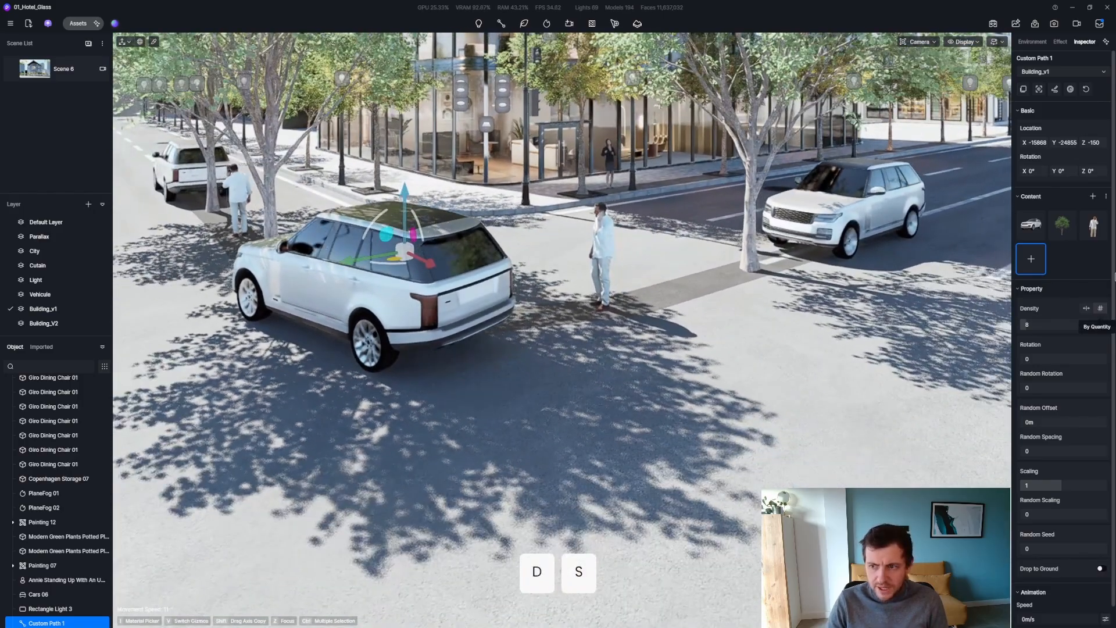
# Step: Set the path's car to ratio 15, scaling 1.11 and rotation -12, and its tree to scaling 1.41 and rotation -35
pyautogui.click(1030, 226)
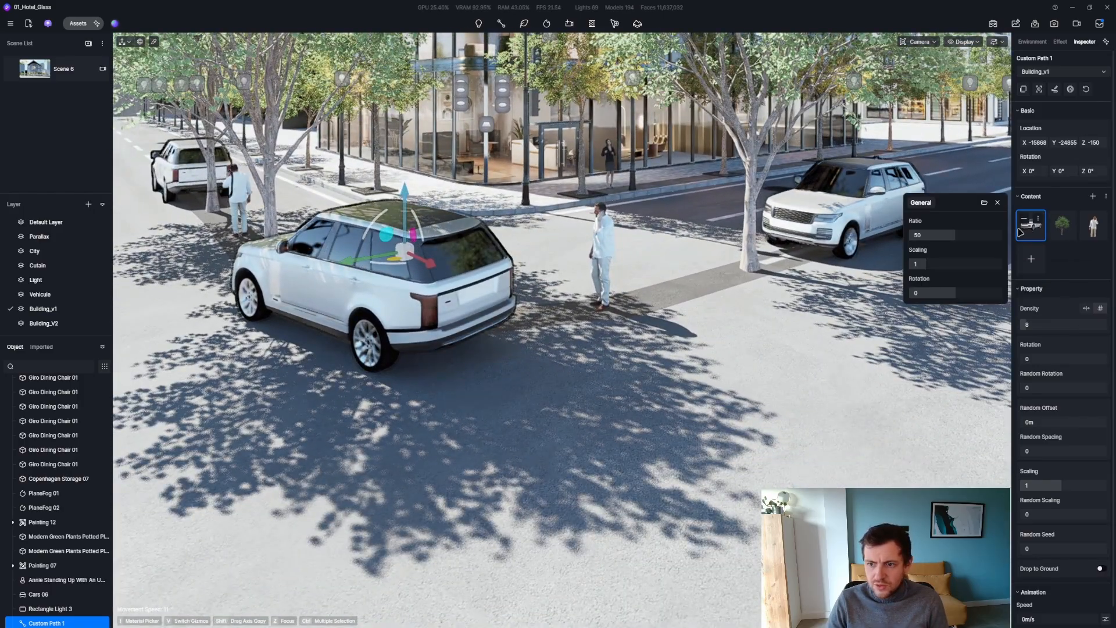
pyautogui.moveTo(952, 236); pyautogui.dragTo(932, 273)
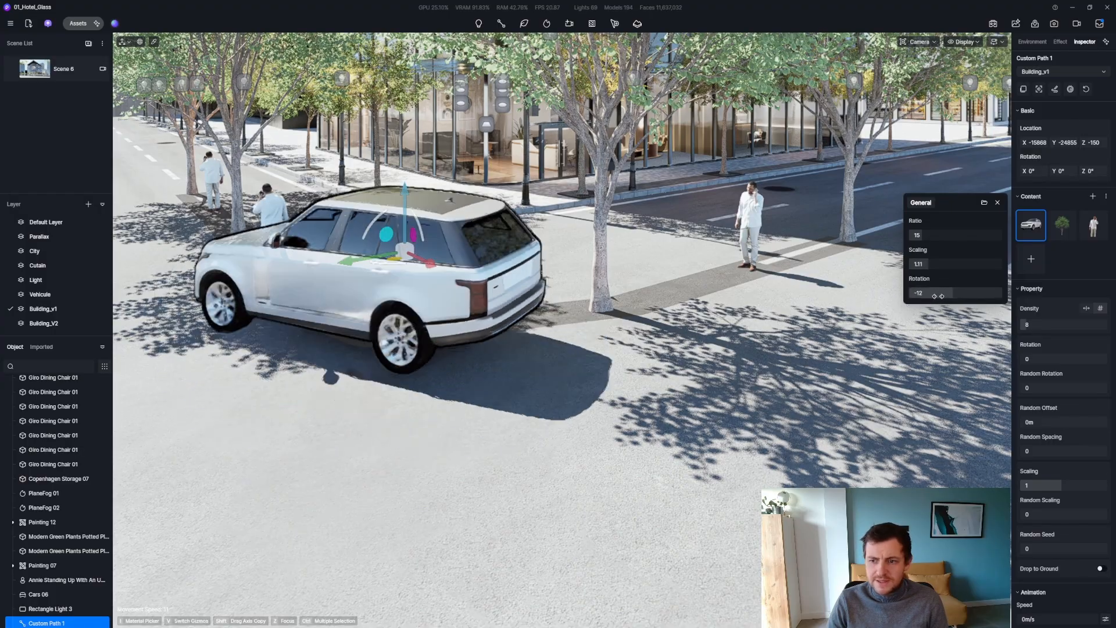
pyautogui.click(1062, 225)
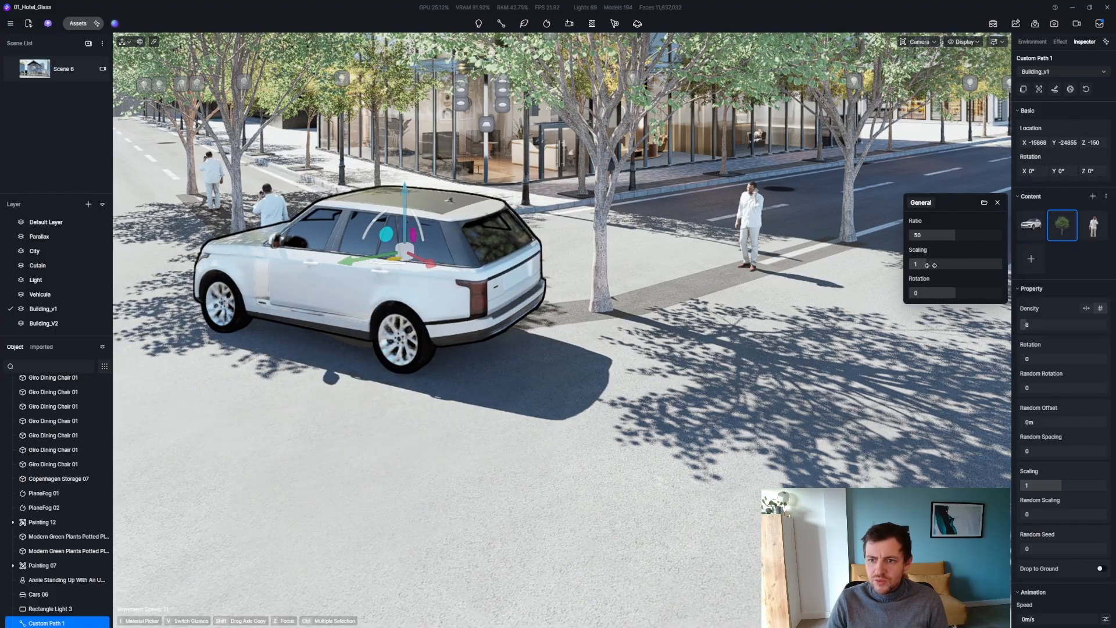
pyautogui.moveTo(928, 267); pyautogui.dragTo(940, 295)
# Step: Examine the trees, car and people distributed along the custom path from several angles in perspective view
pyautogui.moveTo(723, 282); pyautogui.dragTo(722, 168, button='right')
pyautogui.press('s')
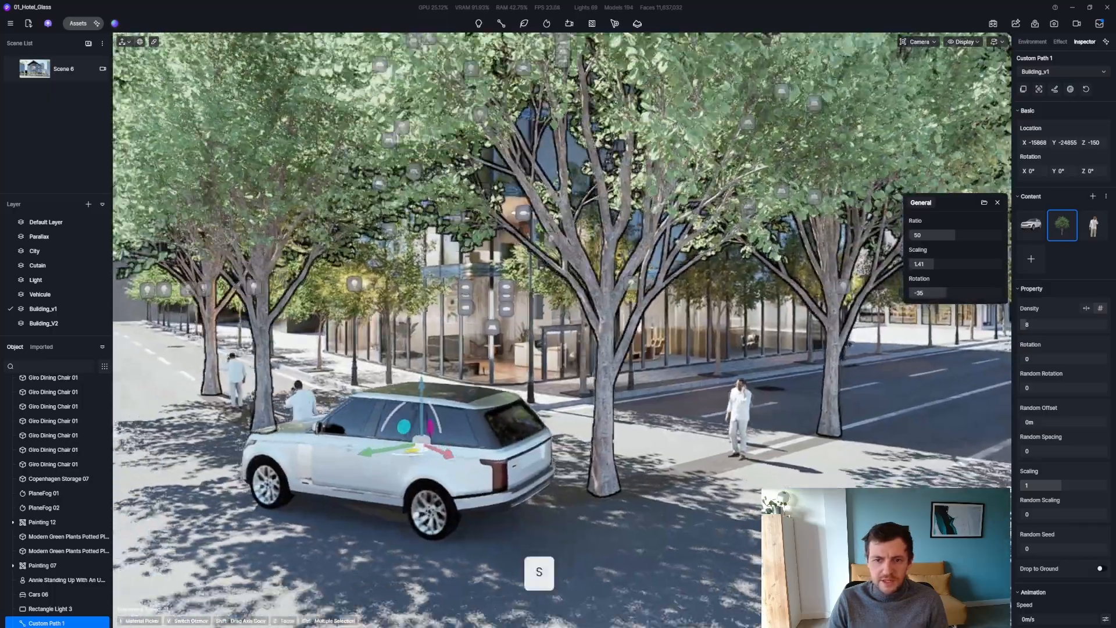
pyautogui.press('q')
pyautogui.press('d')
pyautogui.press('z')
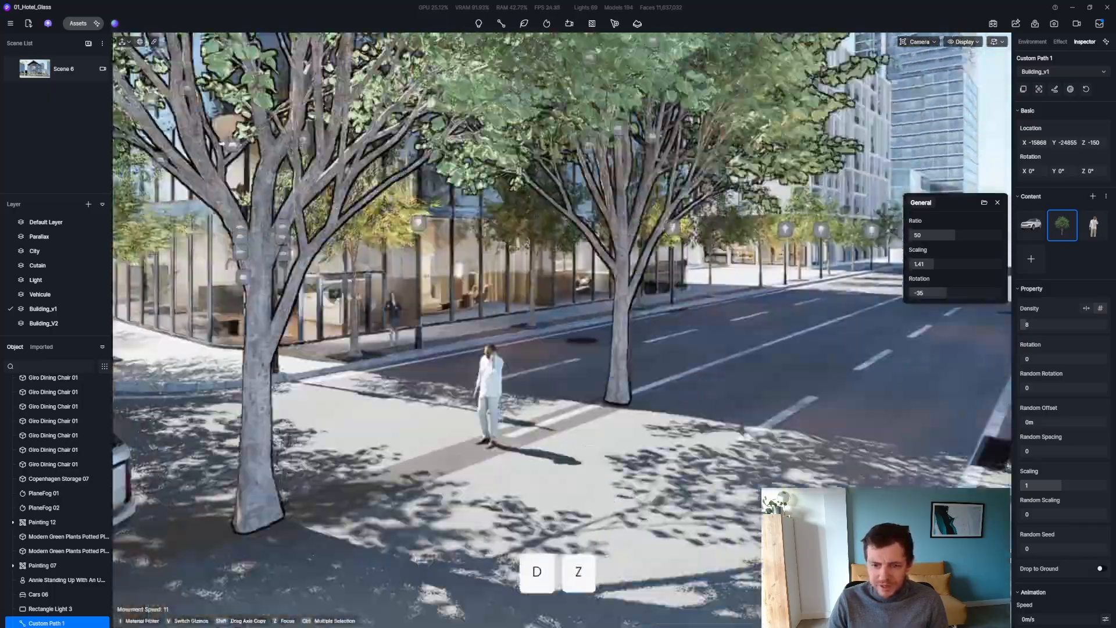
pyautogui.press('s')
pyautogui.press('q')
pyautogui.press('p')
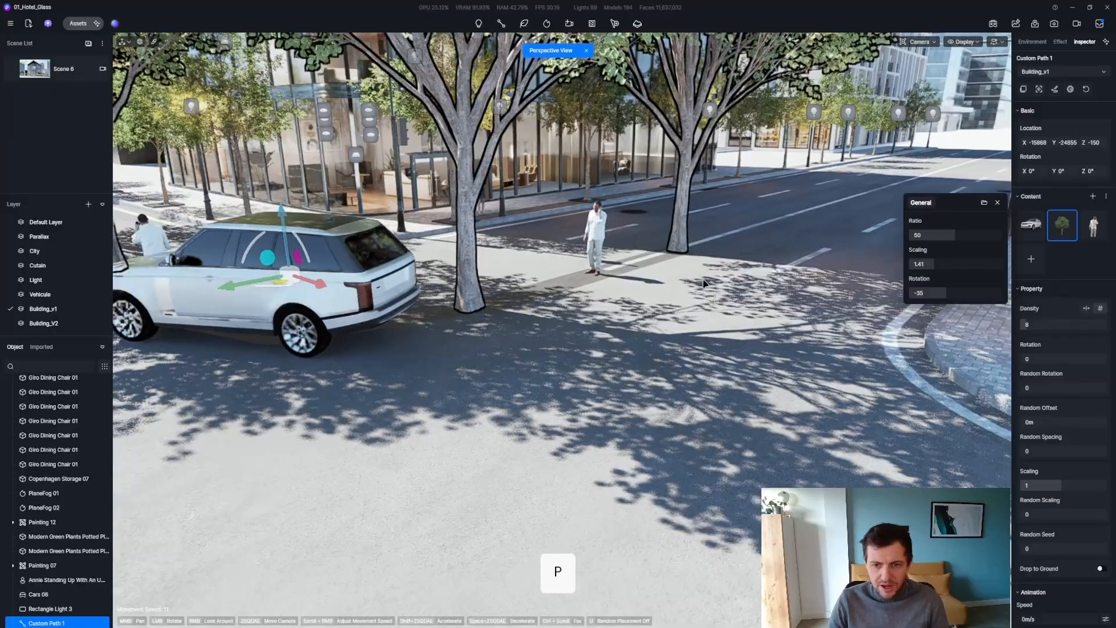
# Step: Edit the custom path by moving its end point farther down the road to about X -21618, Y 803, and dismiss the desktop notification
pyautogui.press('z')
pyautogui.press('a')
pyautogui.press('s')
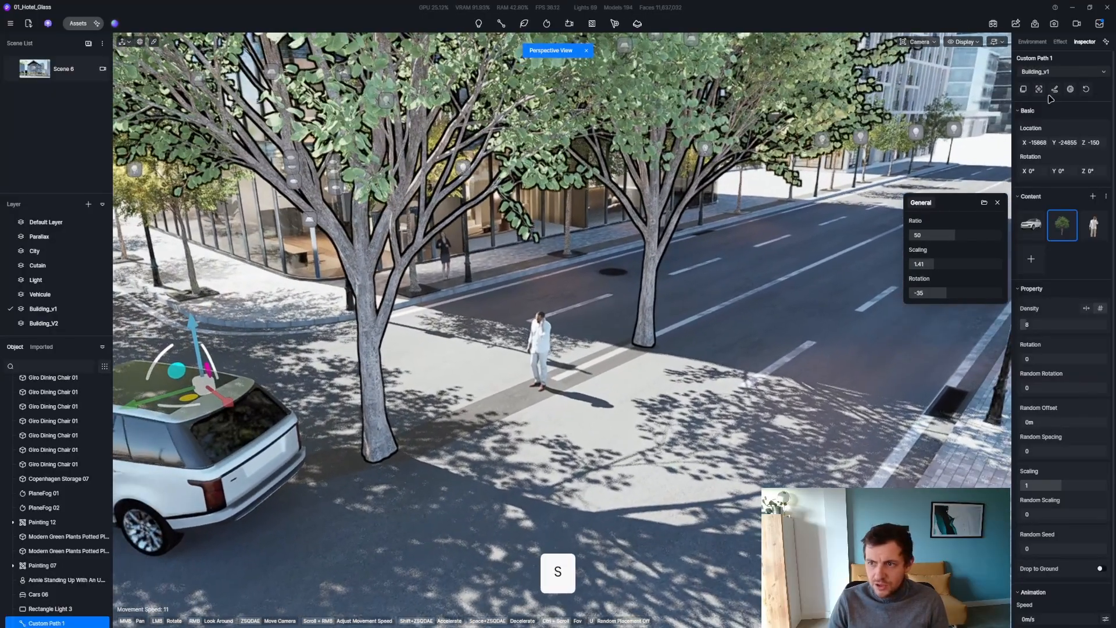
pyautogui.click(1055, 89)
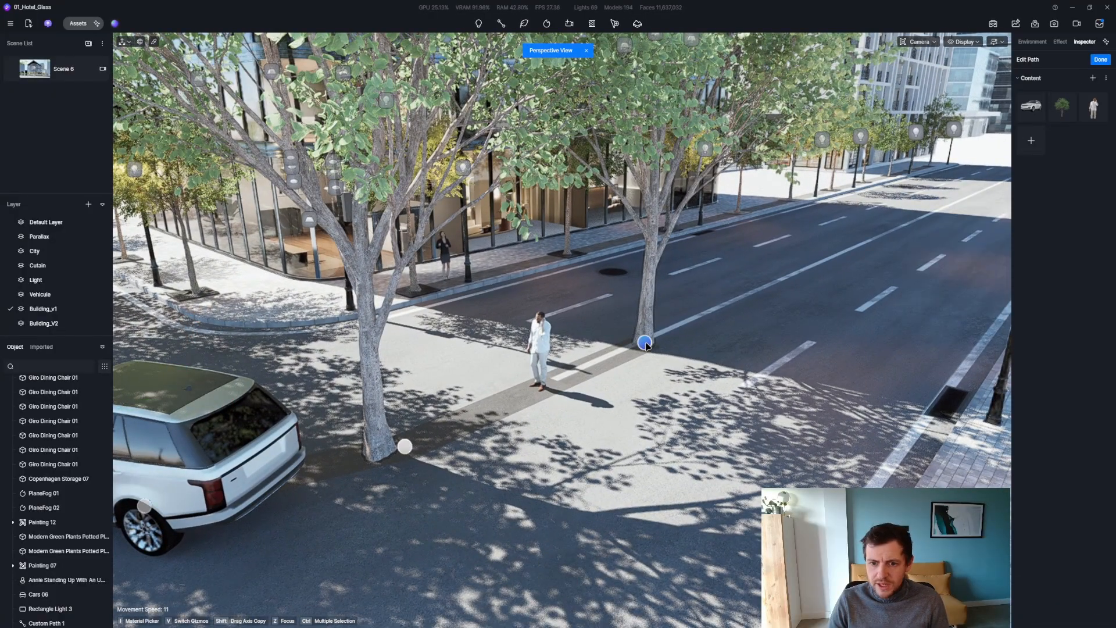
pyautogui.moveTo(646, 343); pyautogui.dragTo(853, 248)
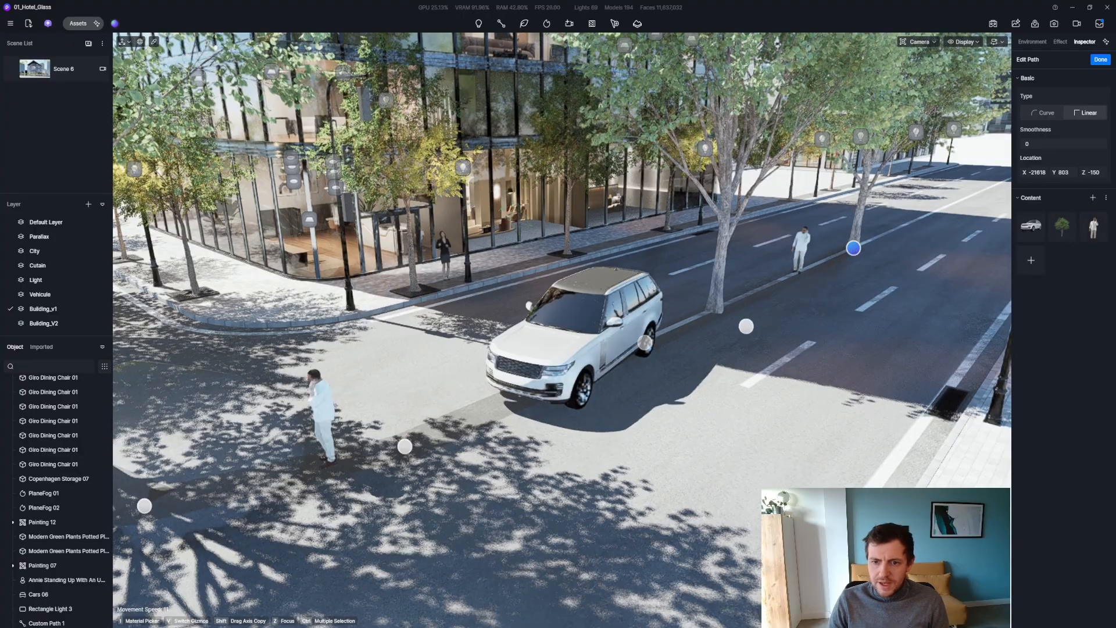
pyautogui.moveTo(737, 329)
pyautogui.mouseDown(button='right')
pyautogui.moveTo(552, 325)
pyautogui.moveTo(735, 330)
pyautogui.mouseUp(button='right')
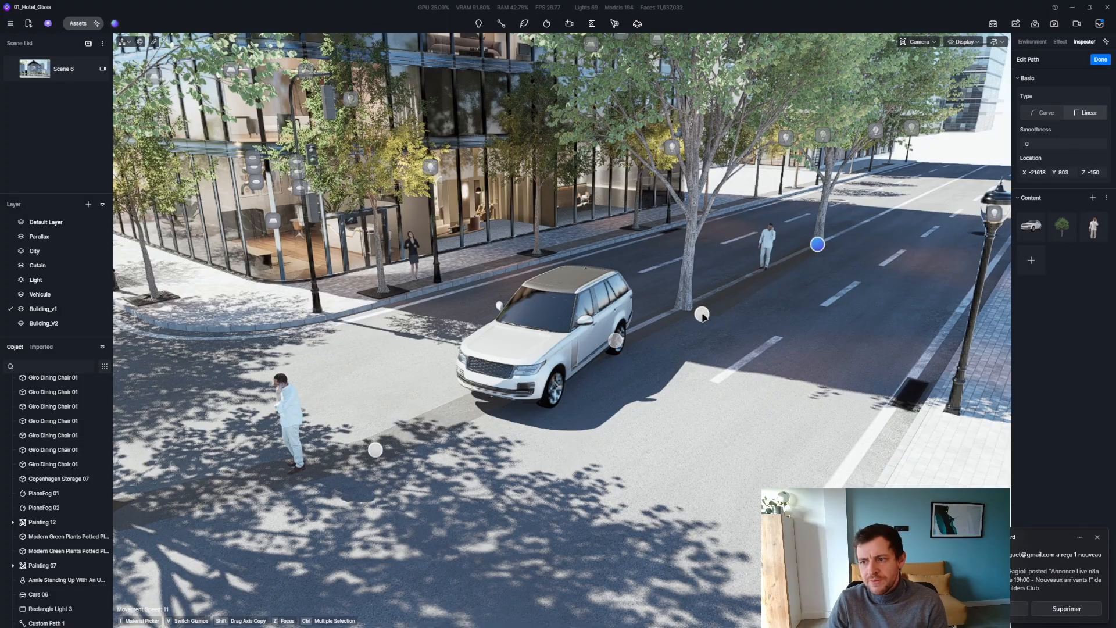
pyautogui.press('Escape')
pyautogui.click(1098, 539)
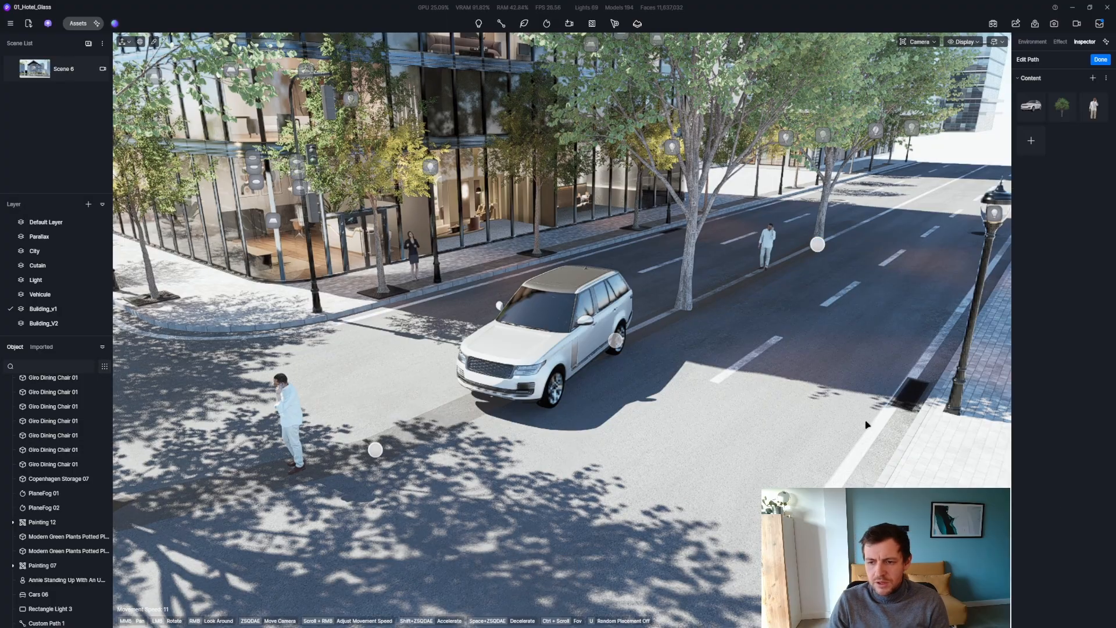